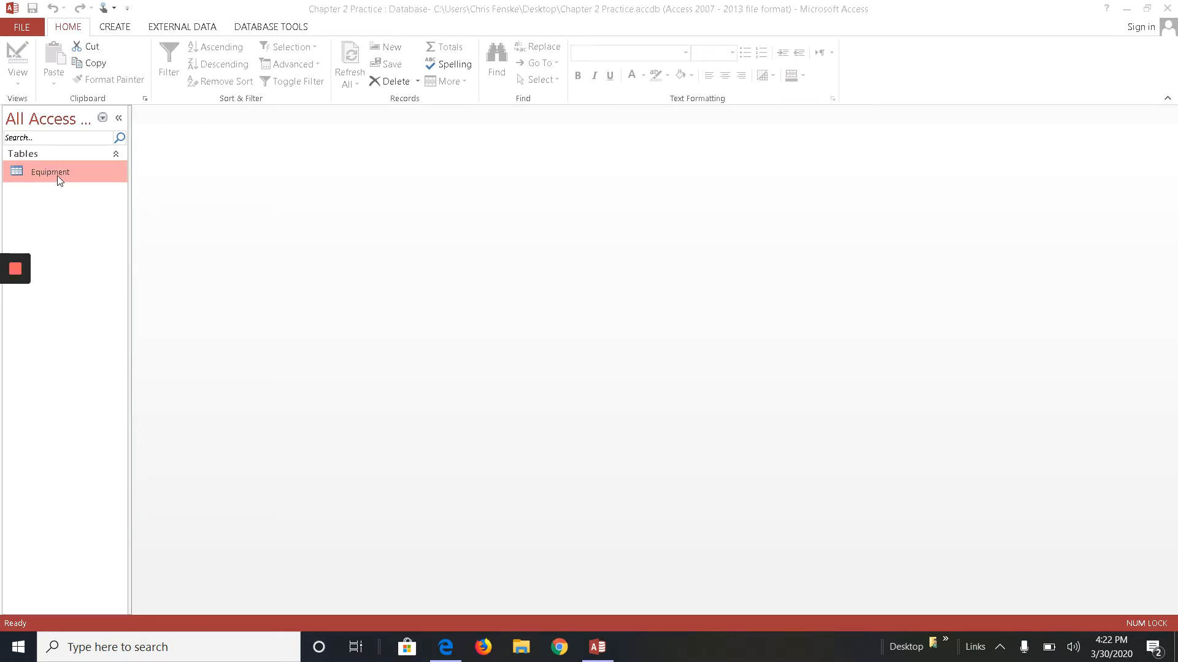
- Open the Equipment table to review its records, then close it
double_click(57, 174)
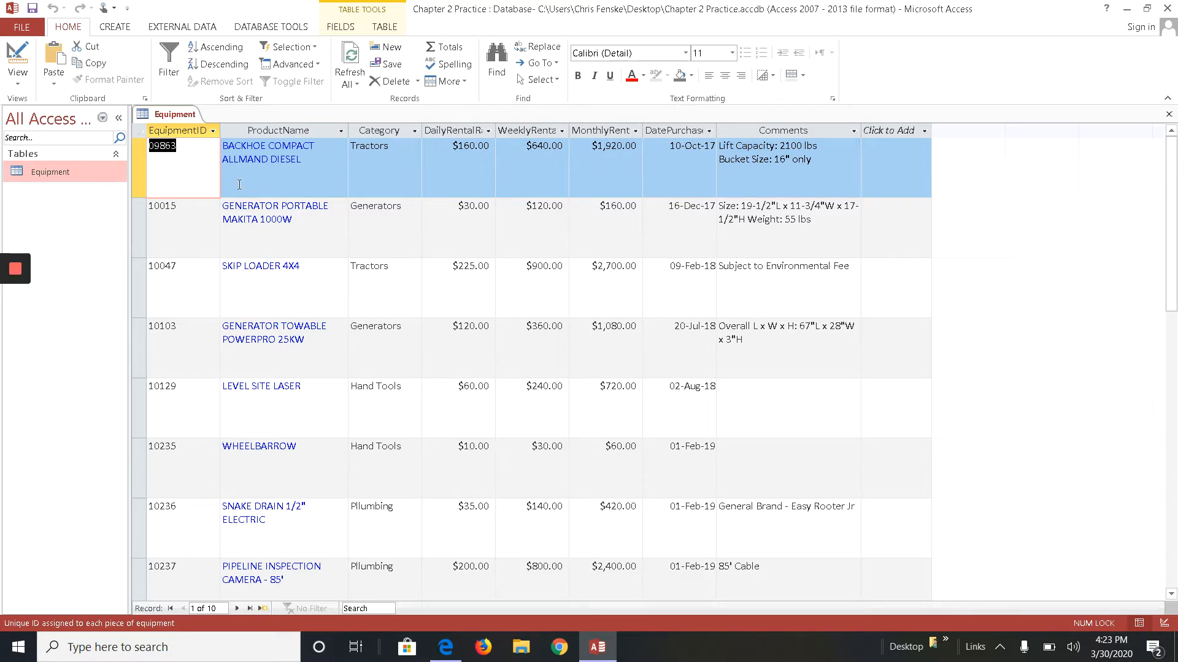
click(393, 167)
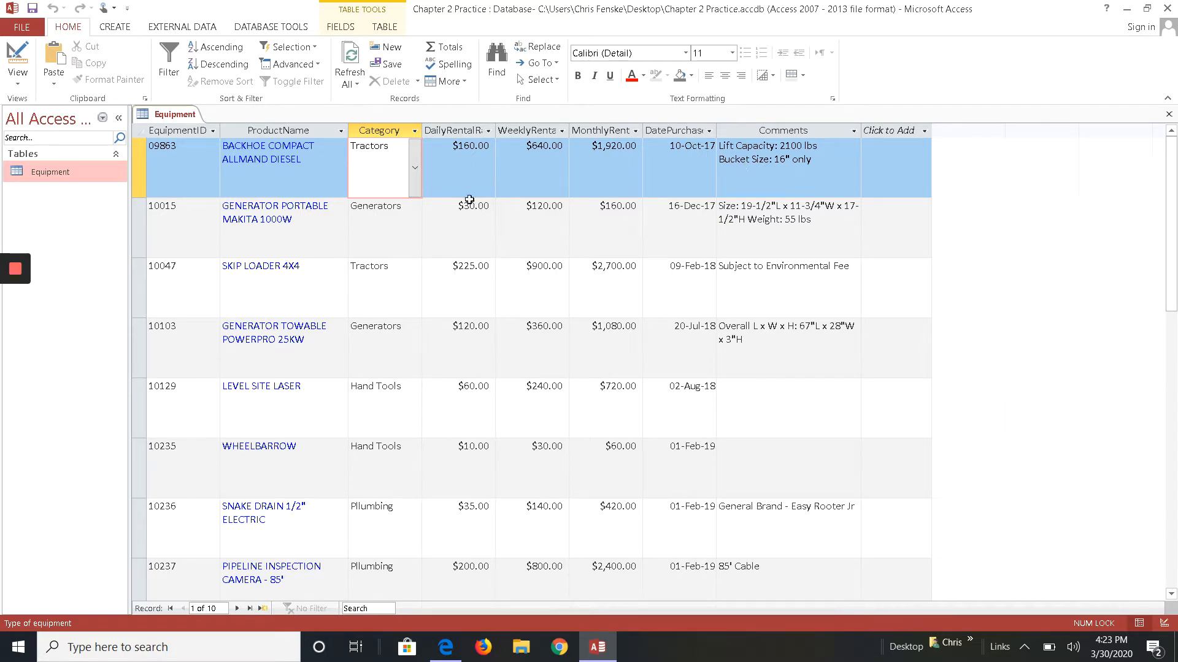
click(1168, 117)
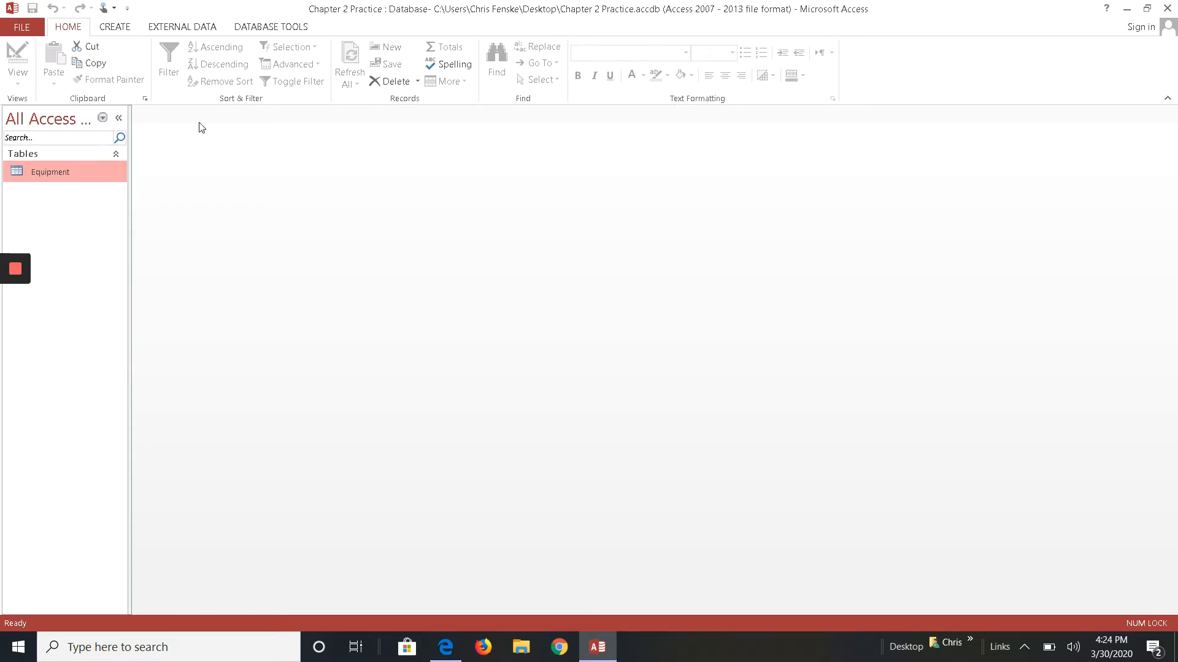
- Create a new table in Design view
click(150, 275)
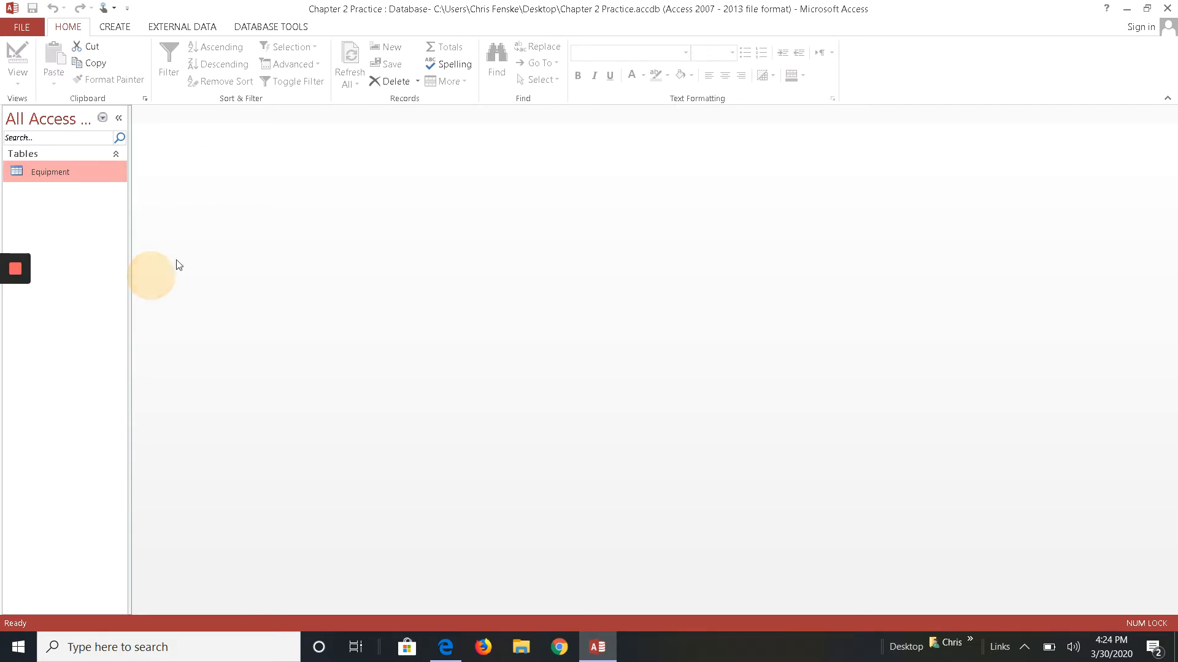
click(117, 26)
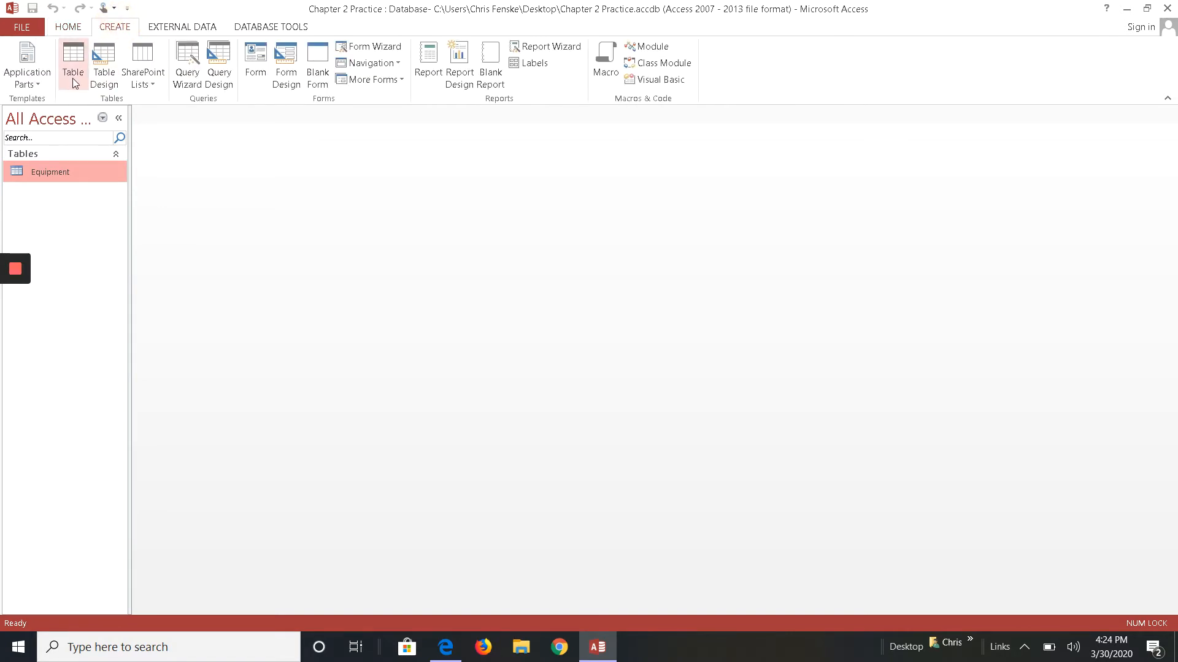
click(102, 58)
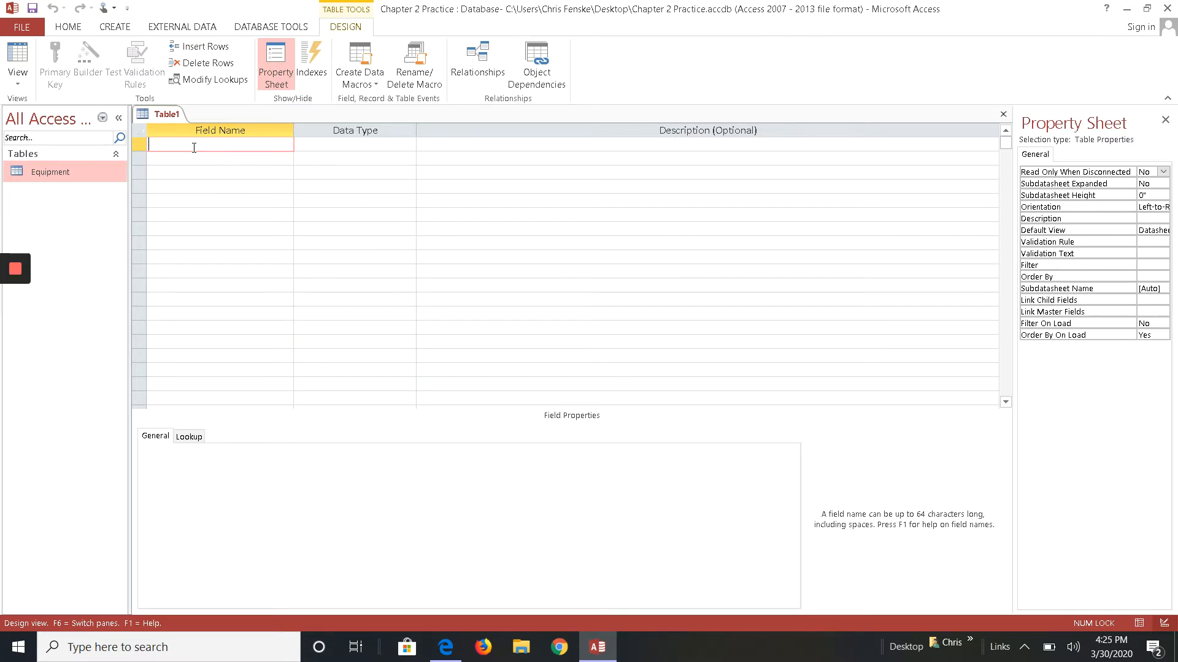
- Add a ServiceID field with the Short Text data type and make it the primary key
text(Servi)
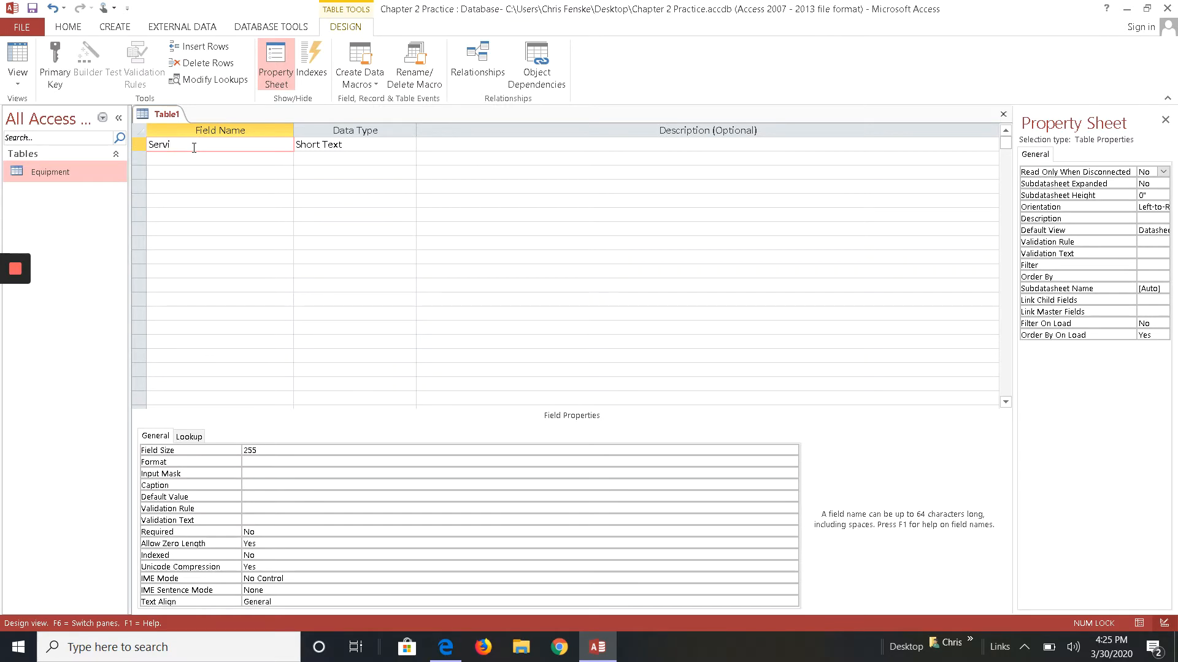
text(ceID)
key(Tab)
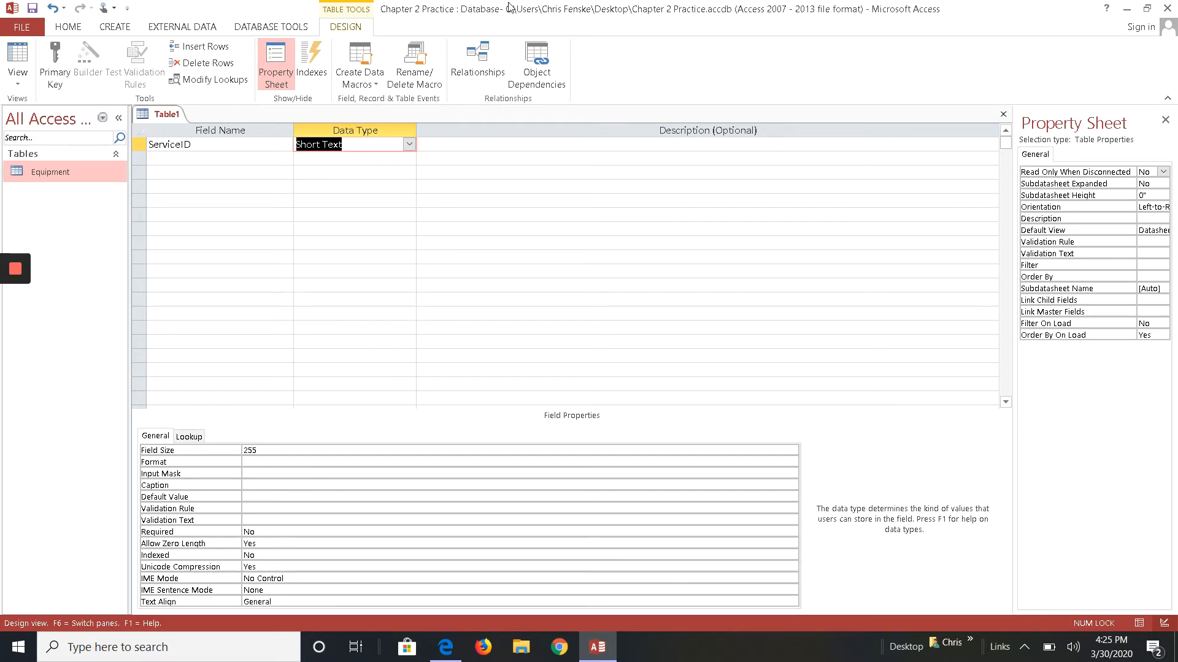
click(409, 146)
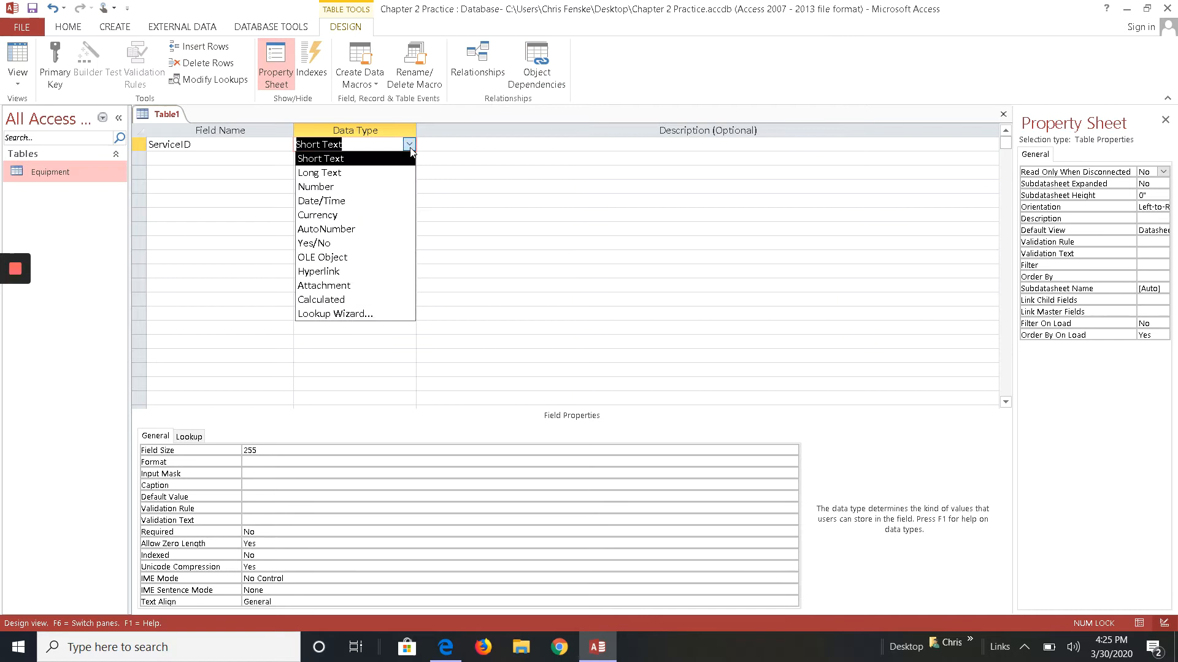
click(371, 161)
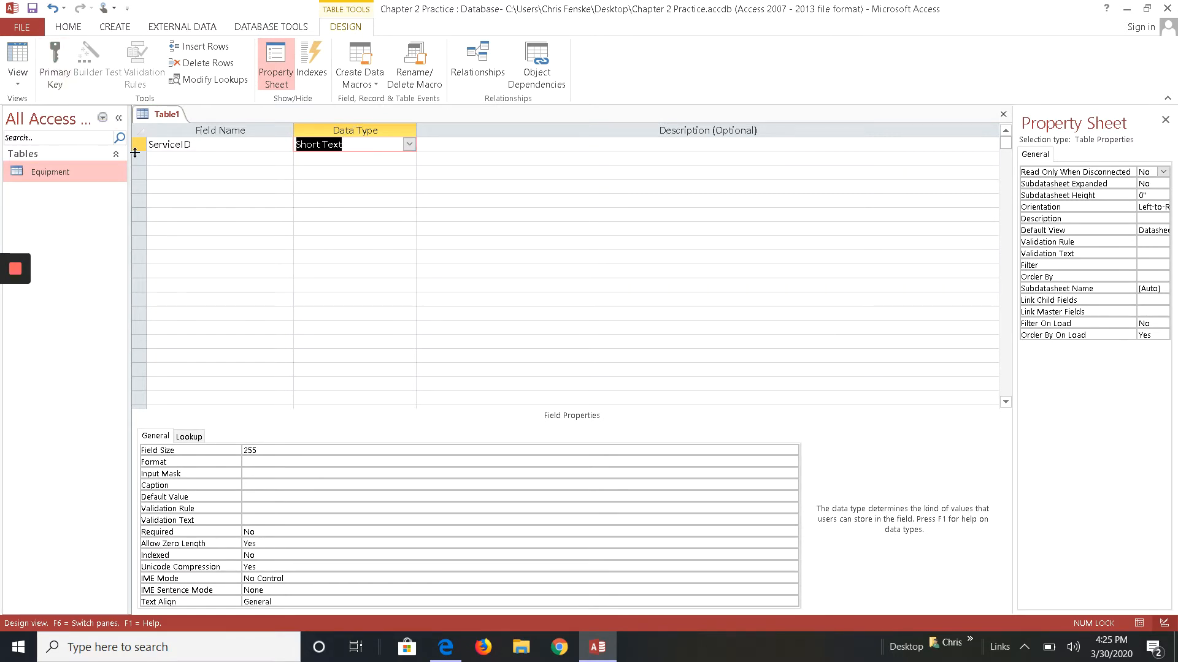
click(61, 63)
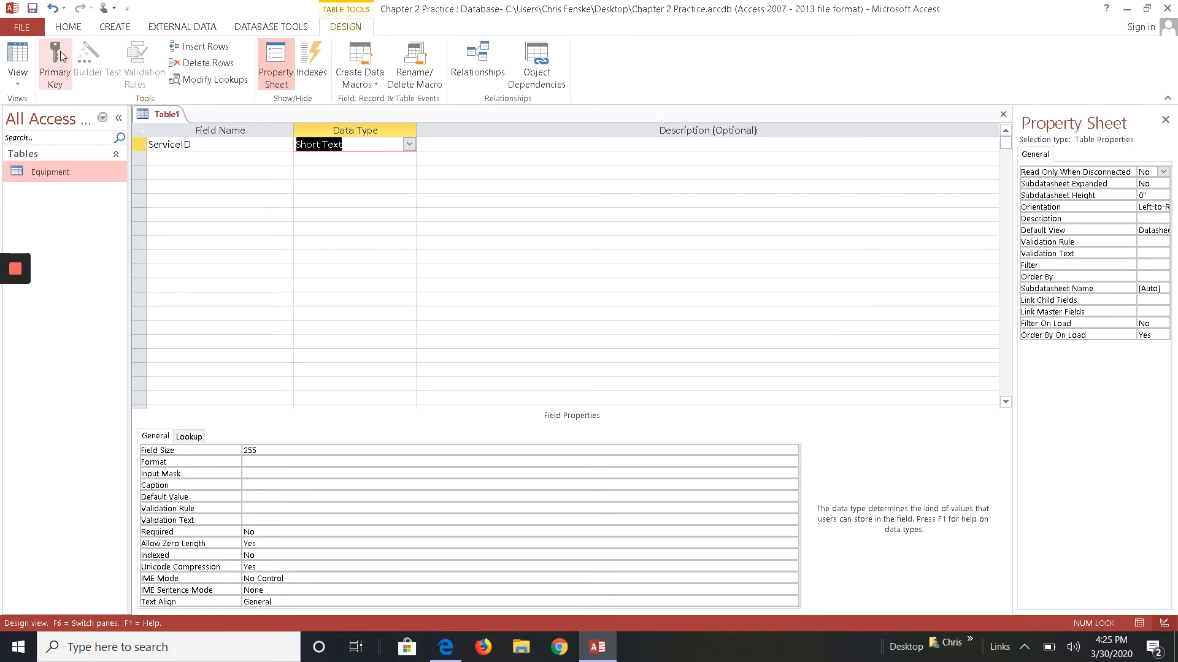
- Add a ServiceDate field with the Date/Time data type
click(218, 161)
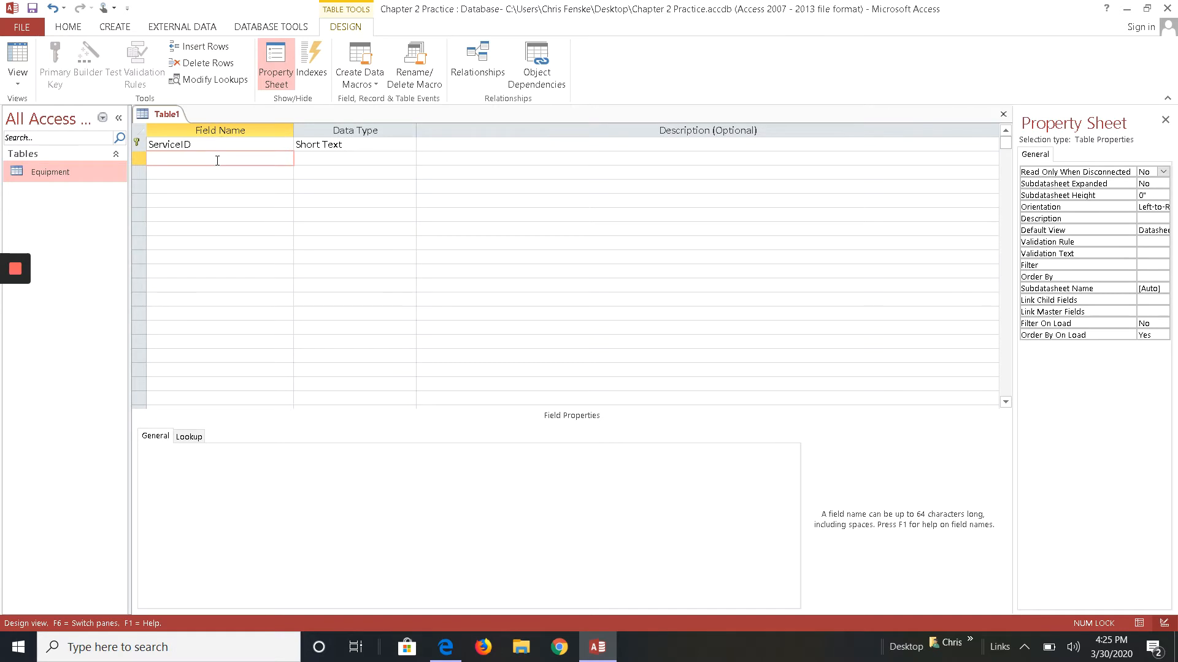
text(ServiceDate)
key(Tab)
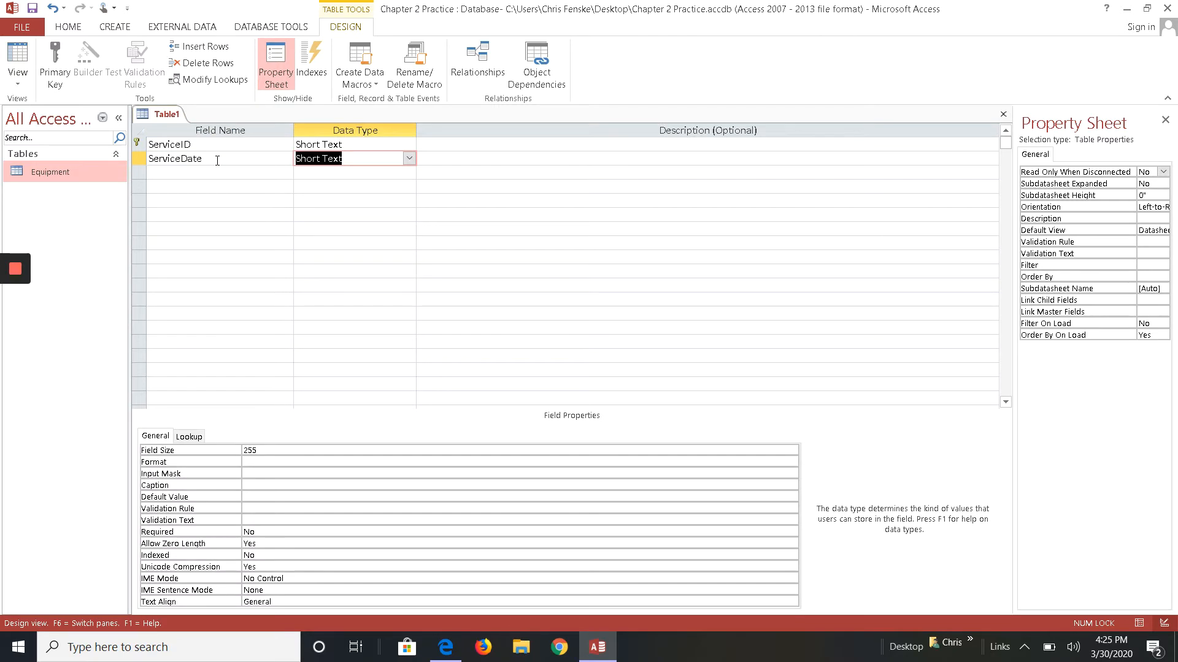
text(Date)
key(Tab)
key(Tab)
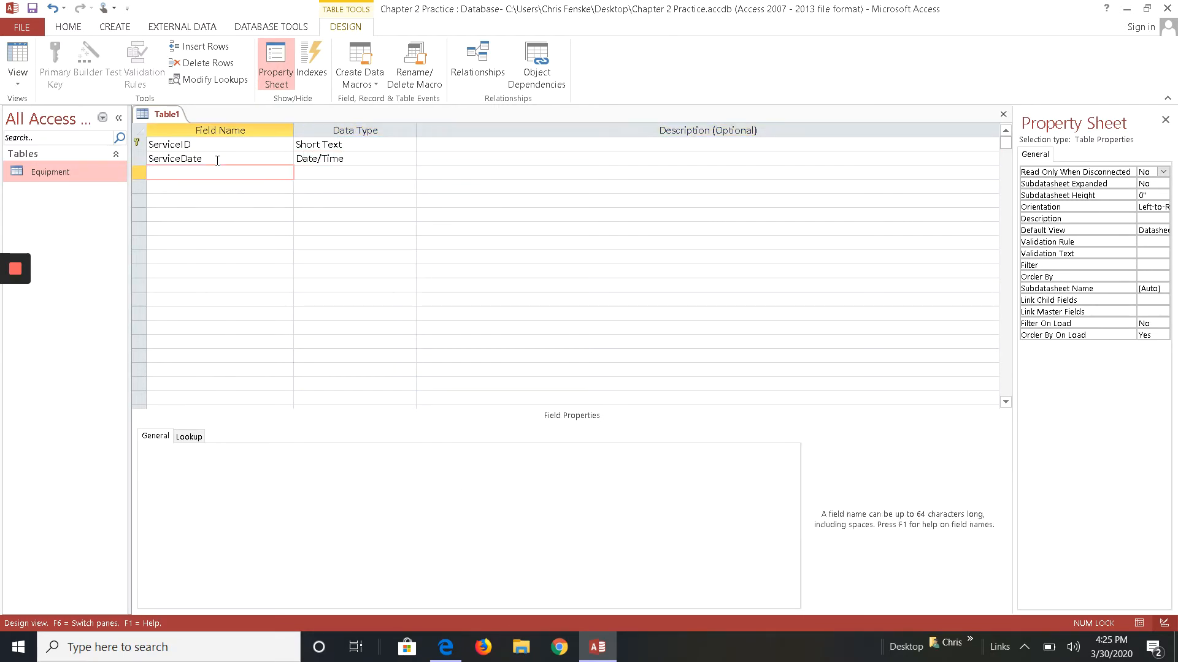
- Add a Description field with the Short Text data type
text(Description)
key(Tab)
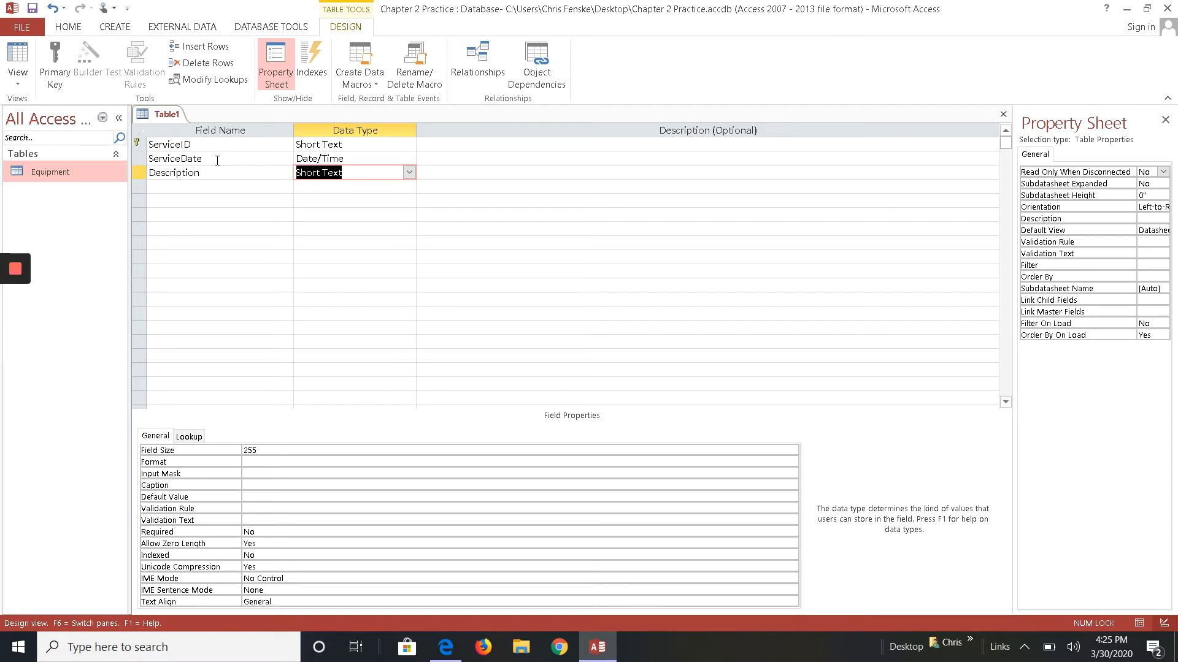
key(Tab)
key(Tab)
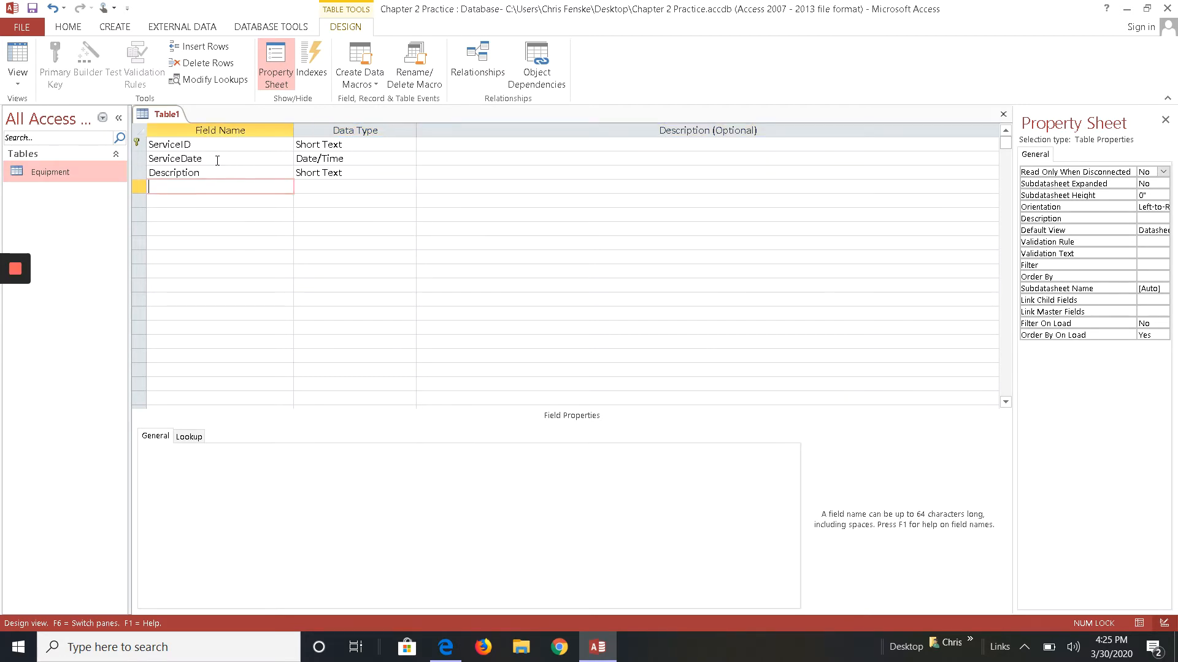
- Insert a new row above Description and add a ServiceType field with the Short Text data type
key(shift+Tab)
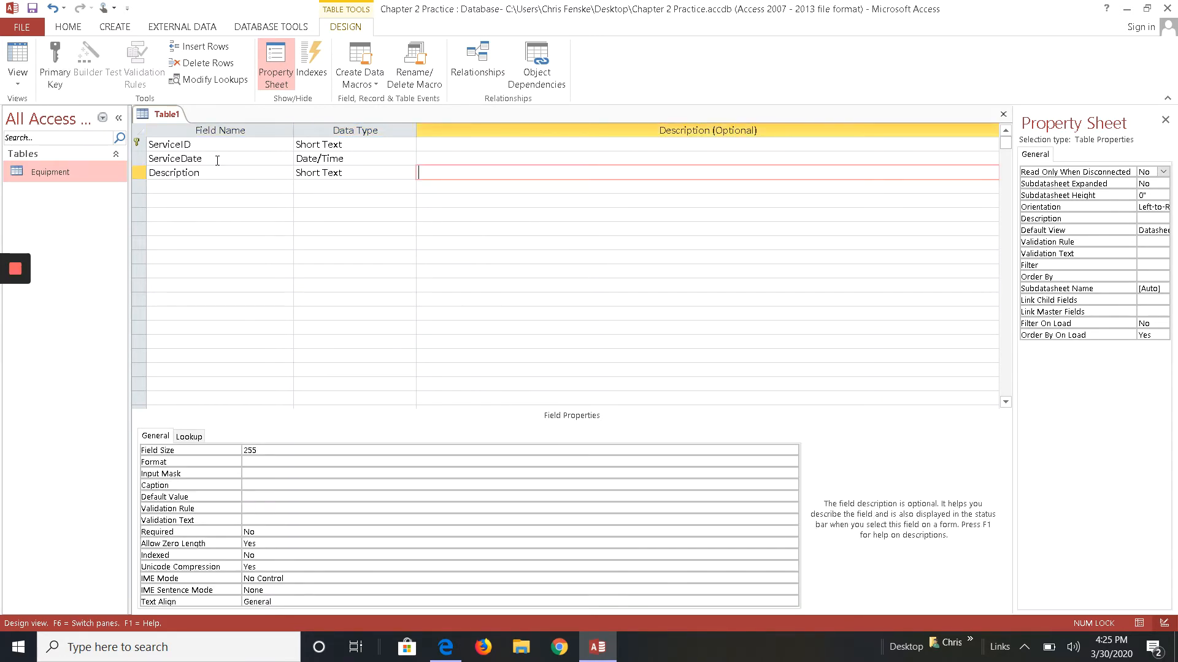
click(138, 172)
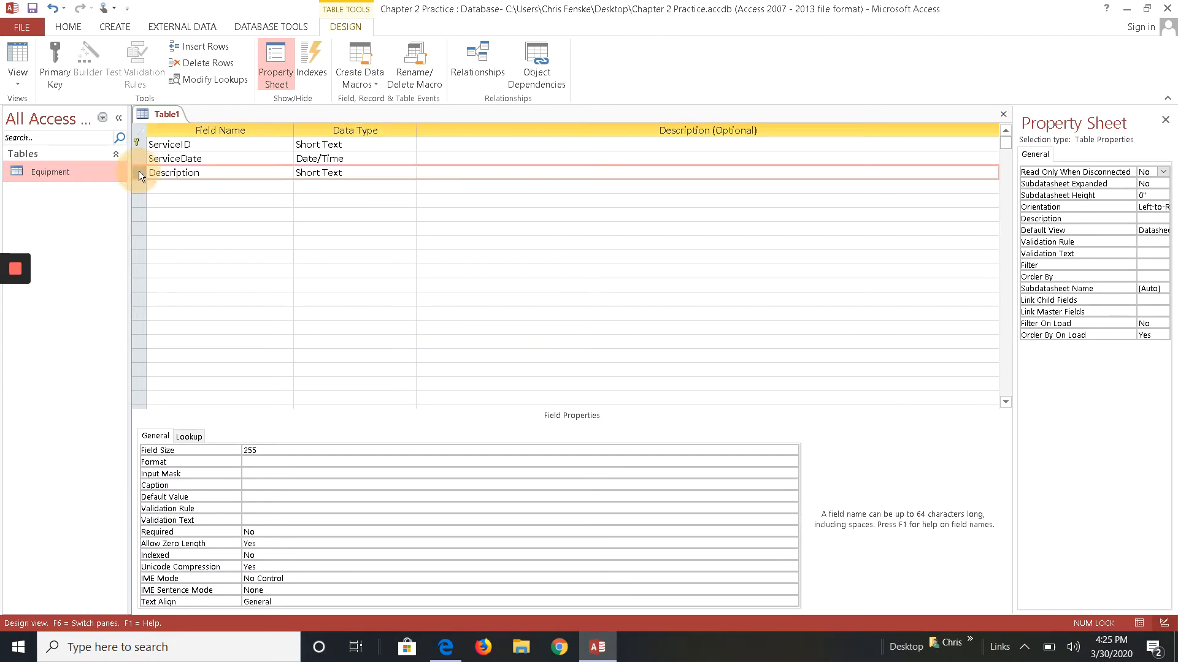
right_click(138, 172)
click(116, 247)
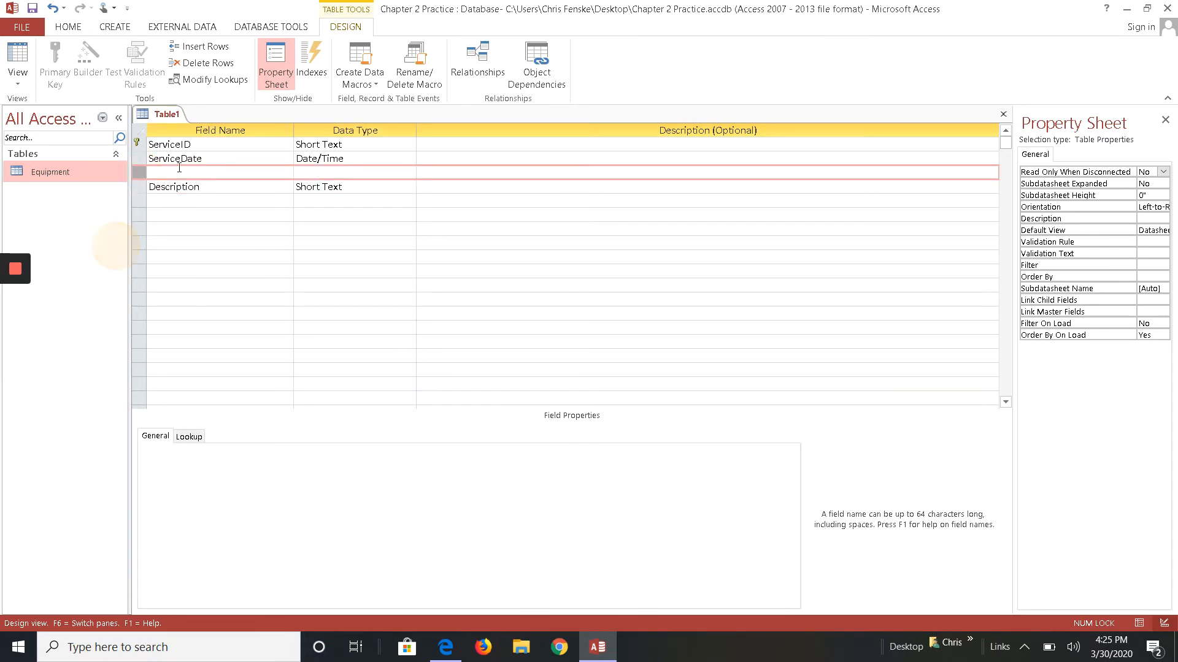
click(181, 174)
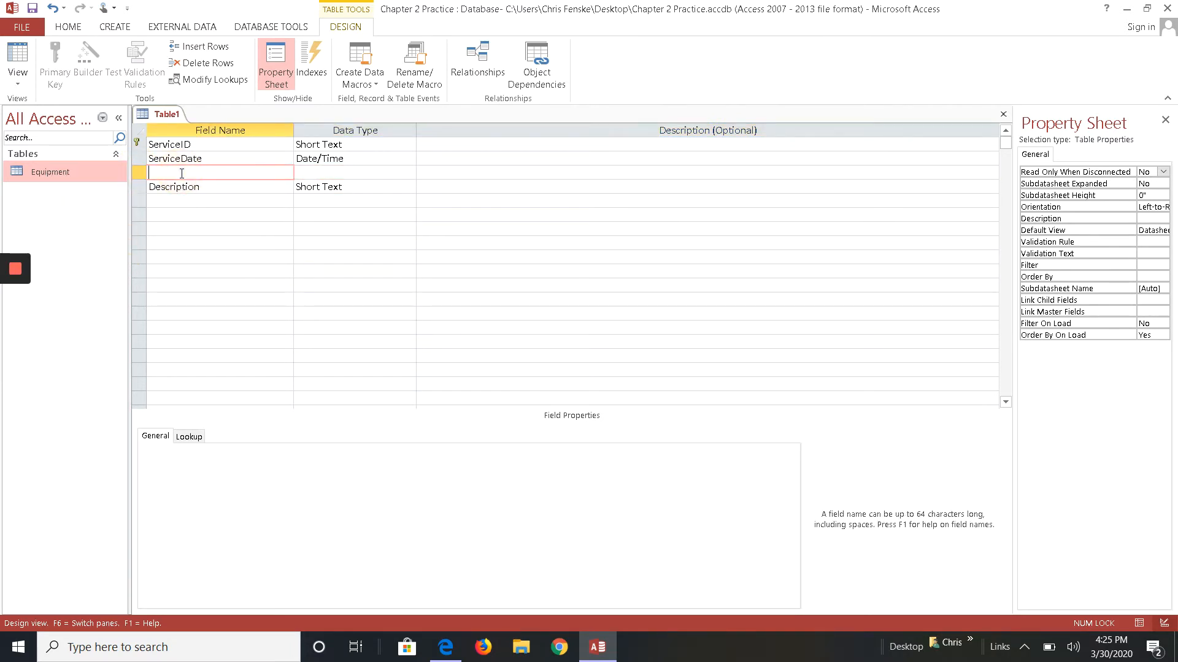
text(ServiceType)
key(Tab)
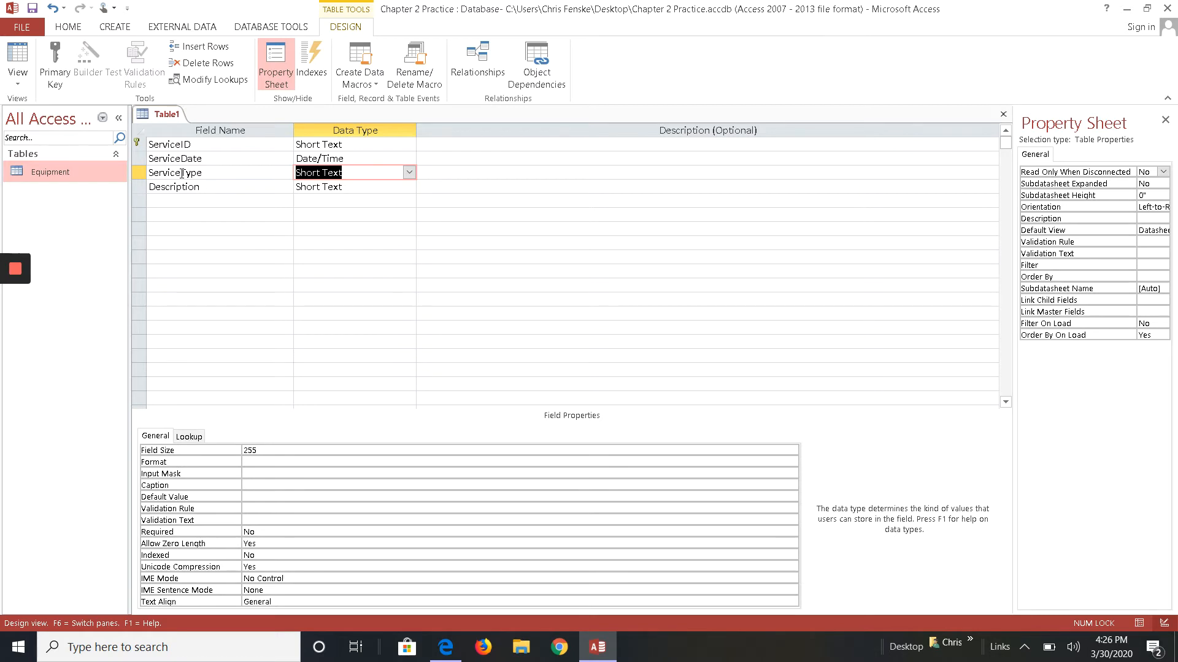
key(Tab)
key(Tab)
key(Tab)
key(Tab)
key(Tab)
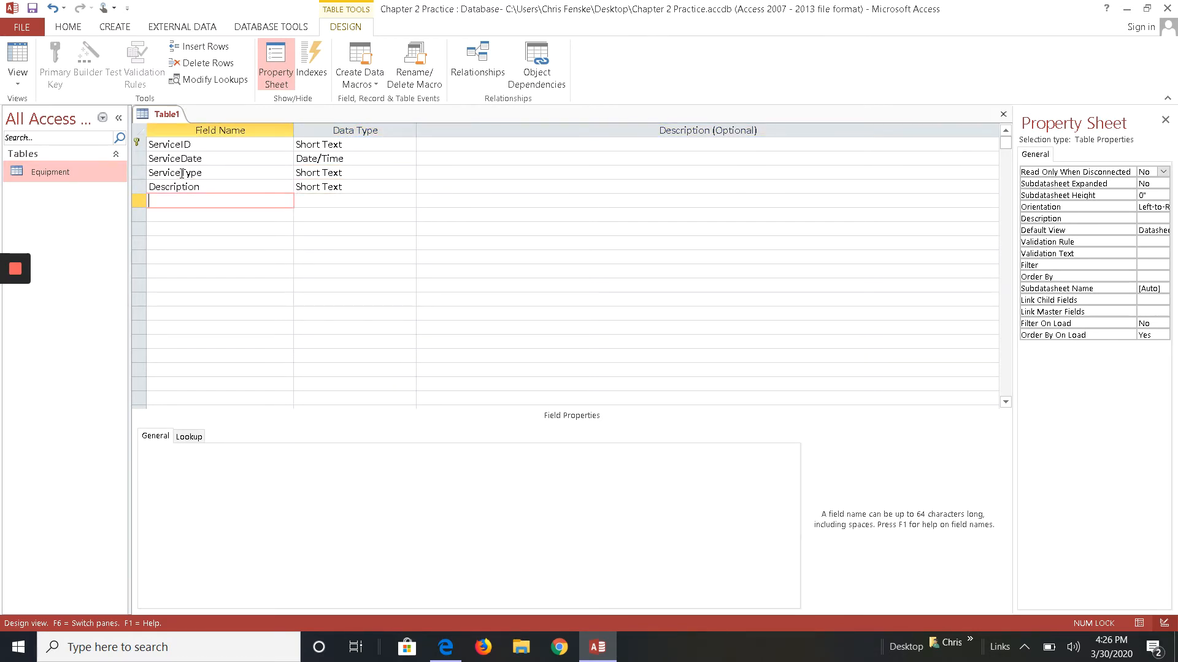
- Add a PerformedBy field with the Short Text data type
text(Performed)
text(By)
key(Tab)
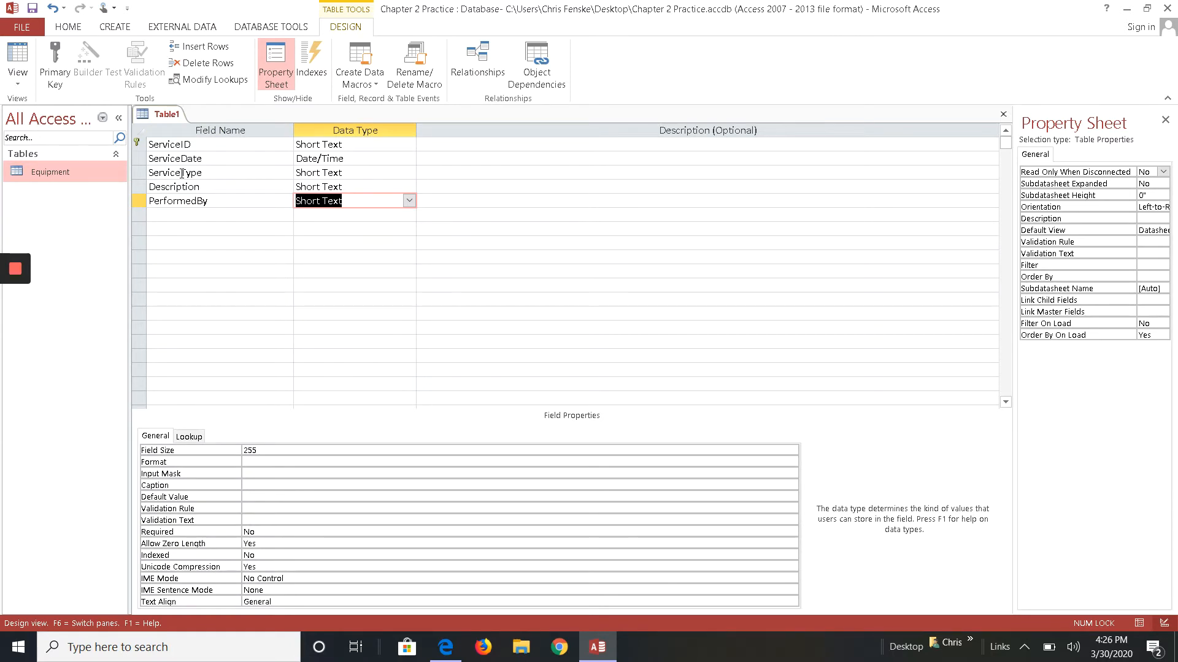
key(Tab)
key(Tab)
- Add an FKEquipmentID field with the Short Text data type
text(FK)
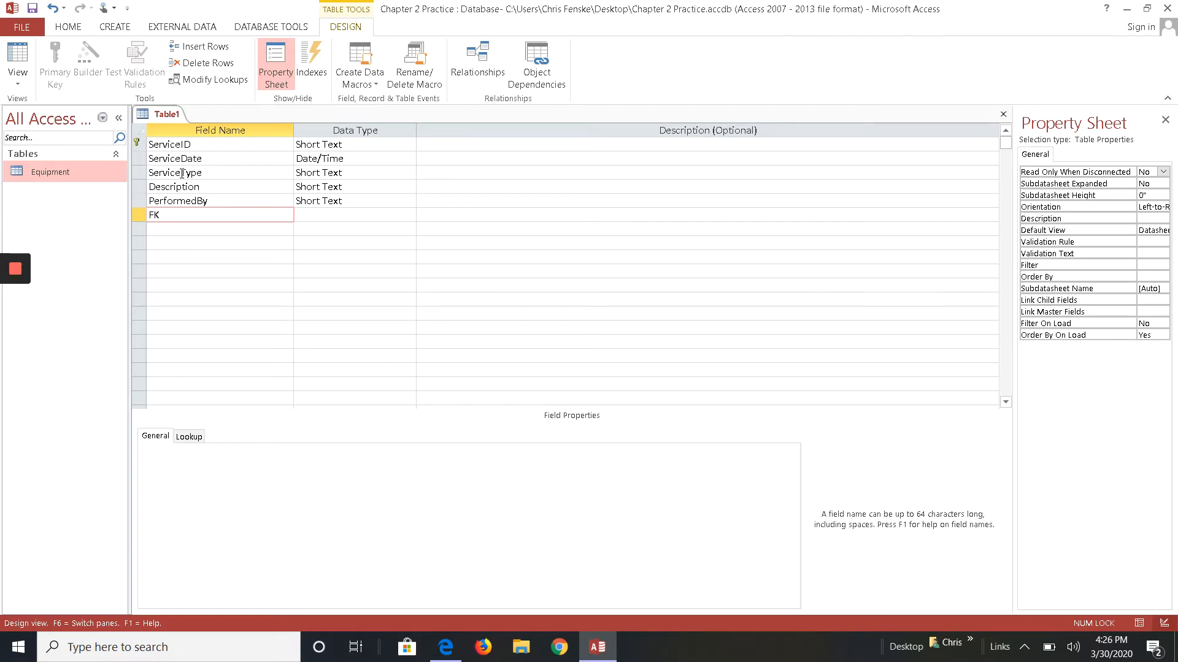
text(EquipmentID)
key(Tab)
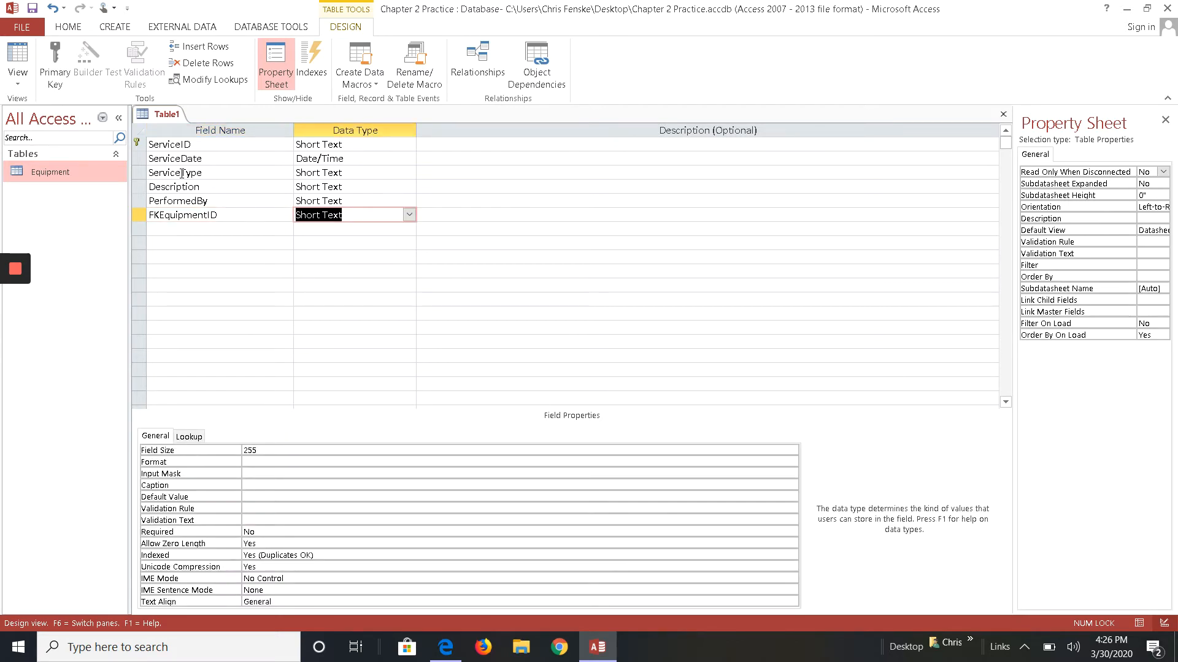
key(Tab)
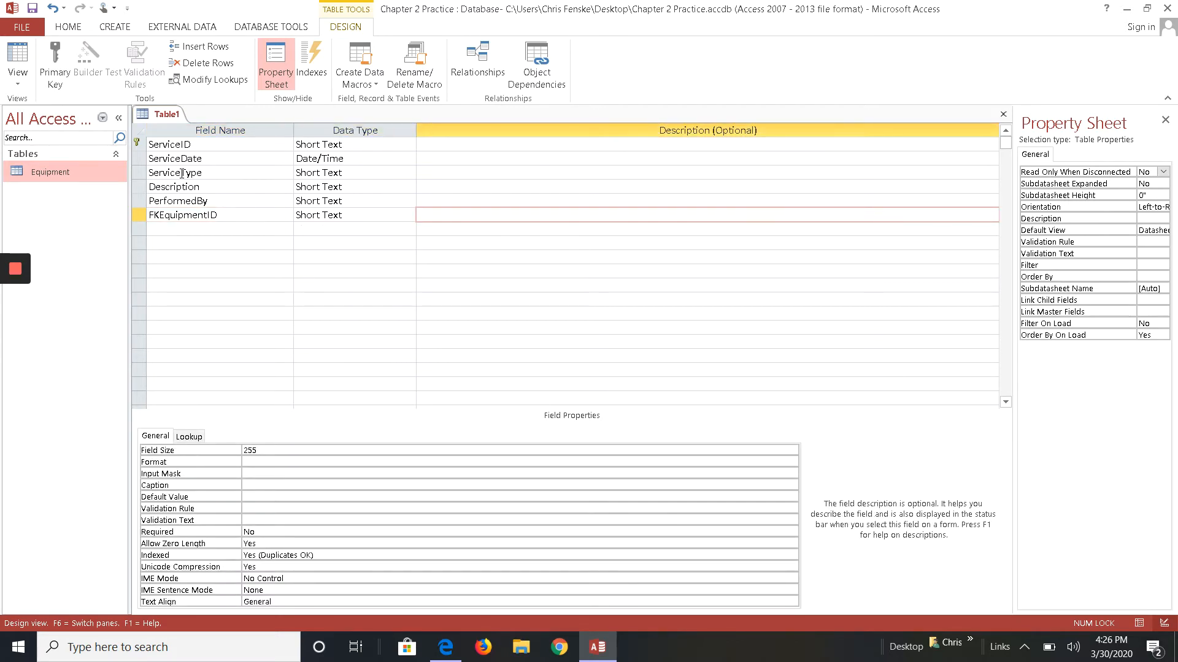
- Describe FKEquipmentID as "Must match an Equipment ID value in the Equipment Table"
text(Must match t)
key(BackSpace)
text(an Equipment ID value in the Equipment )
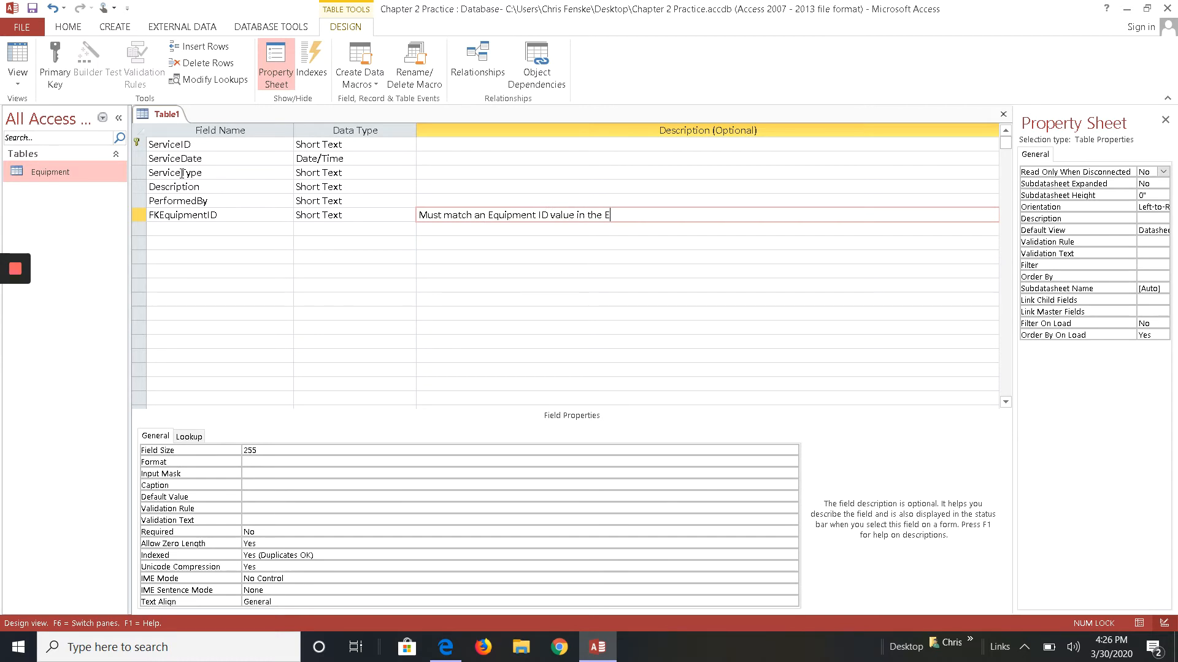
text(Table)
key(BackSpace)
key(Return)
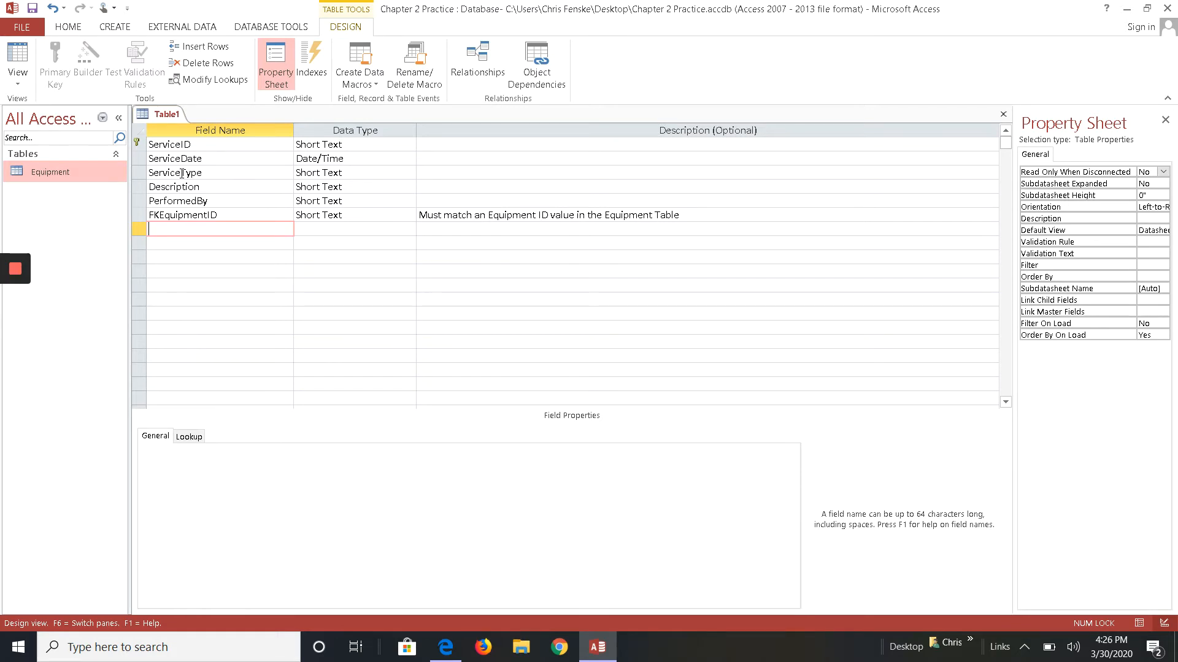
- Add an OdometerReading field with the Number data type
text(OdometerReading)
key(Tab)
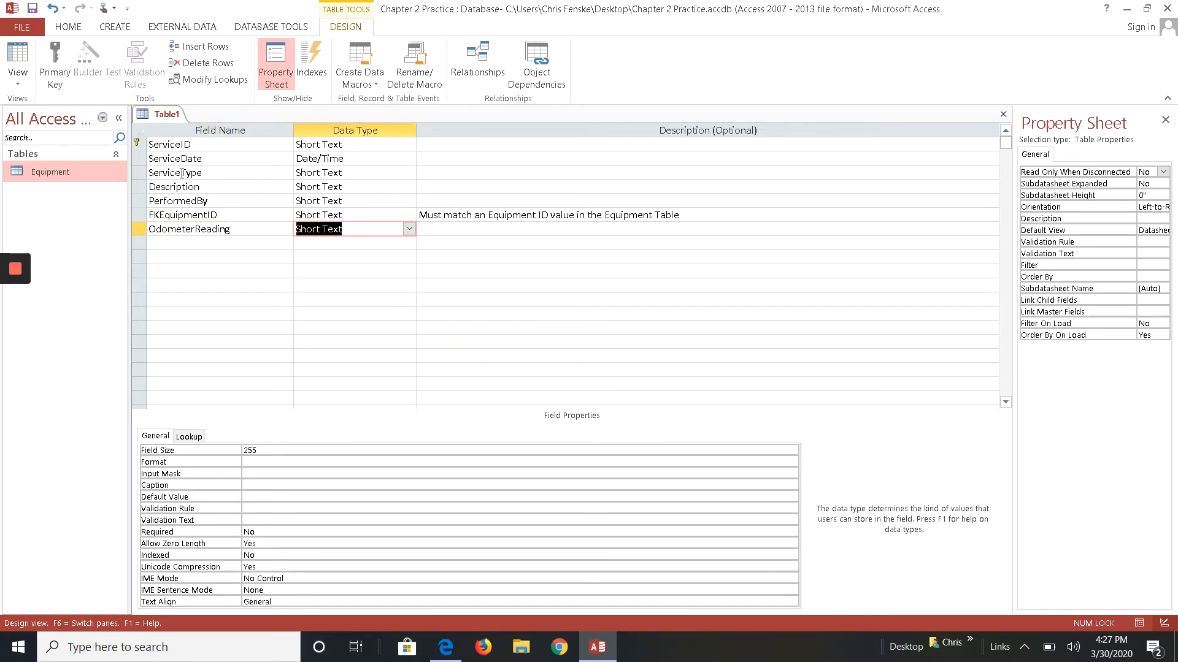
text(n)
key(Tab)
key(Tab)
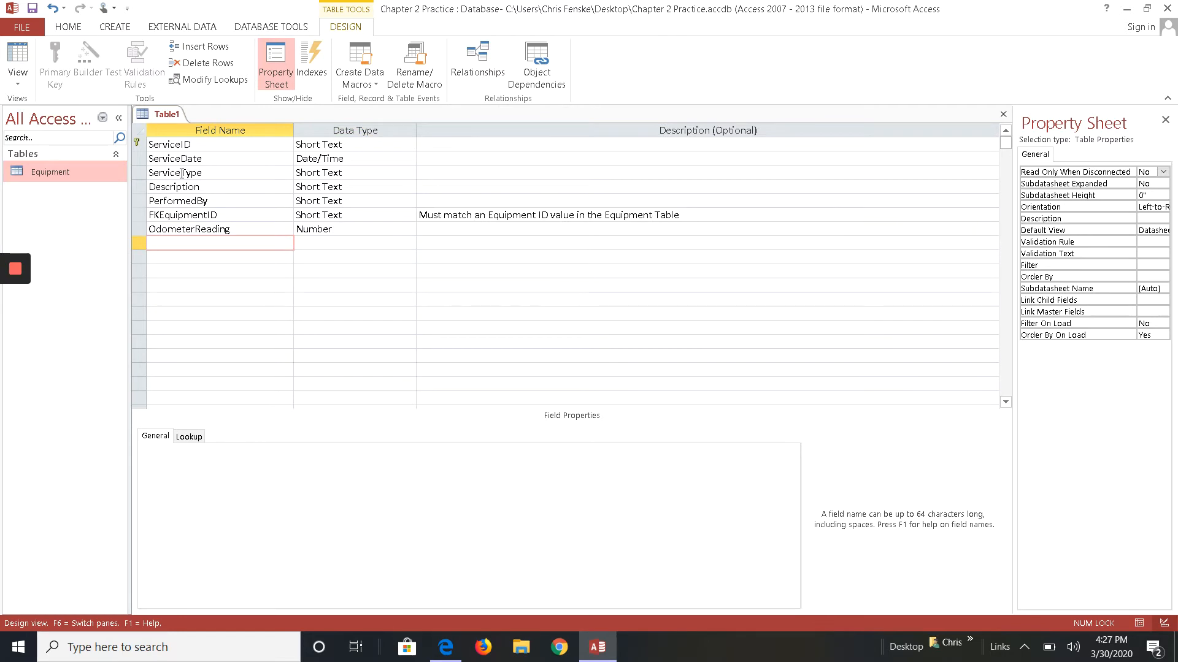
- Add an Hours field with the Number data type
text(Hours)
key(Tab)
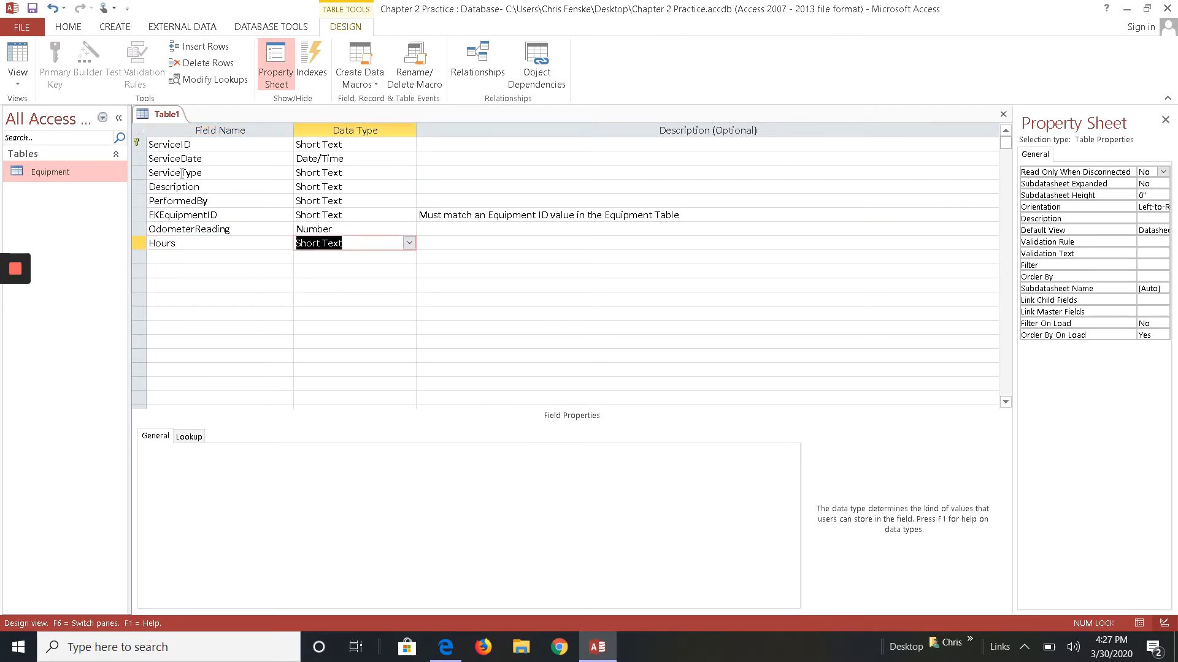
text(n)
key(Tab)
- Add a TotalCost field with the Currency data type
key(Tab)
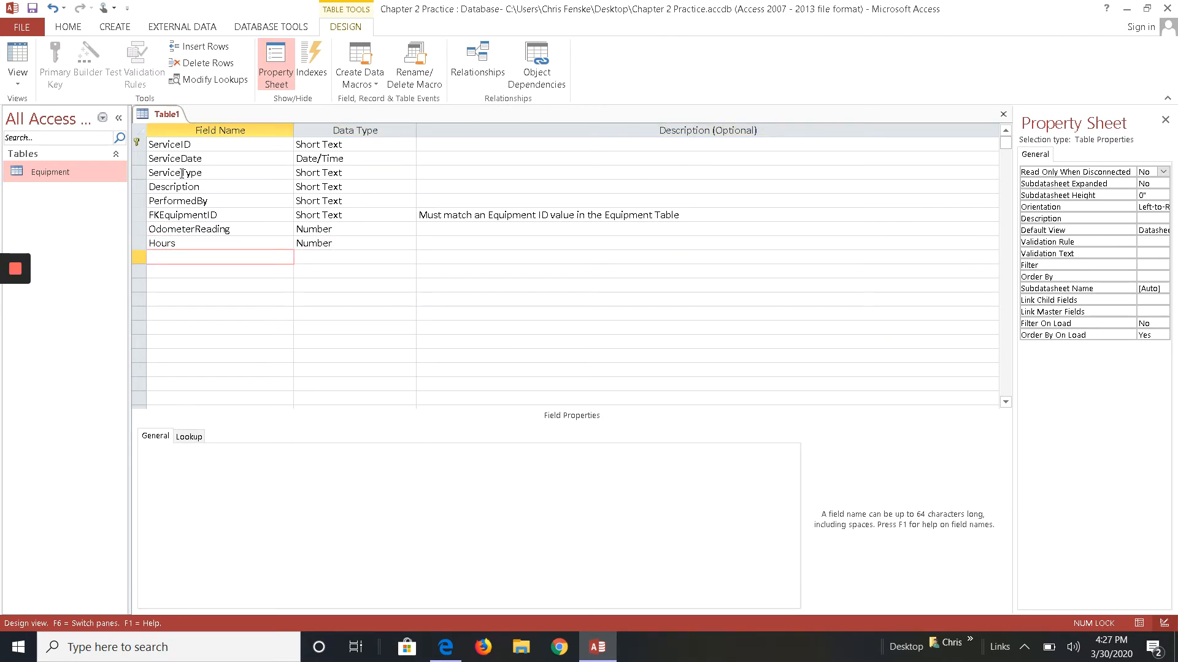
text(TotalCost)
key(Tab)
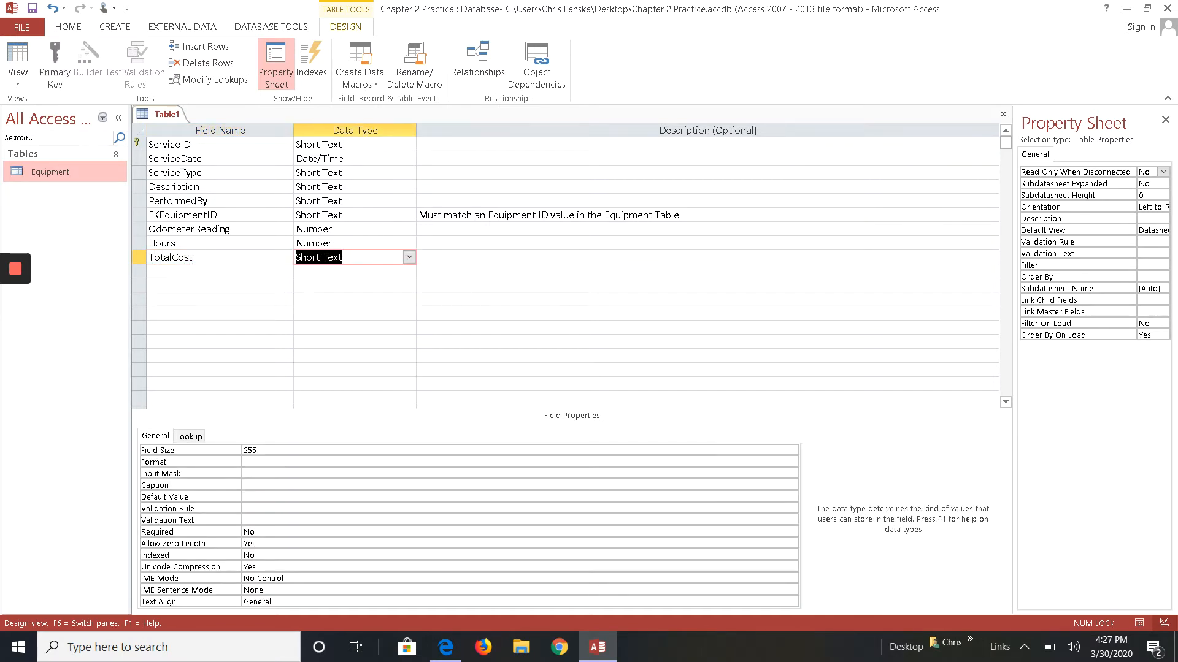
text(c)
key(Tab)
key(Tab)
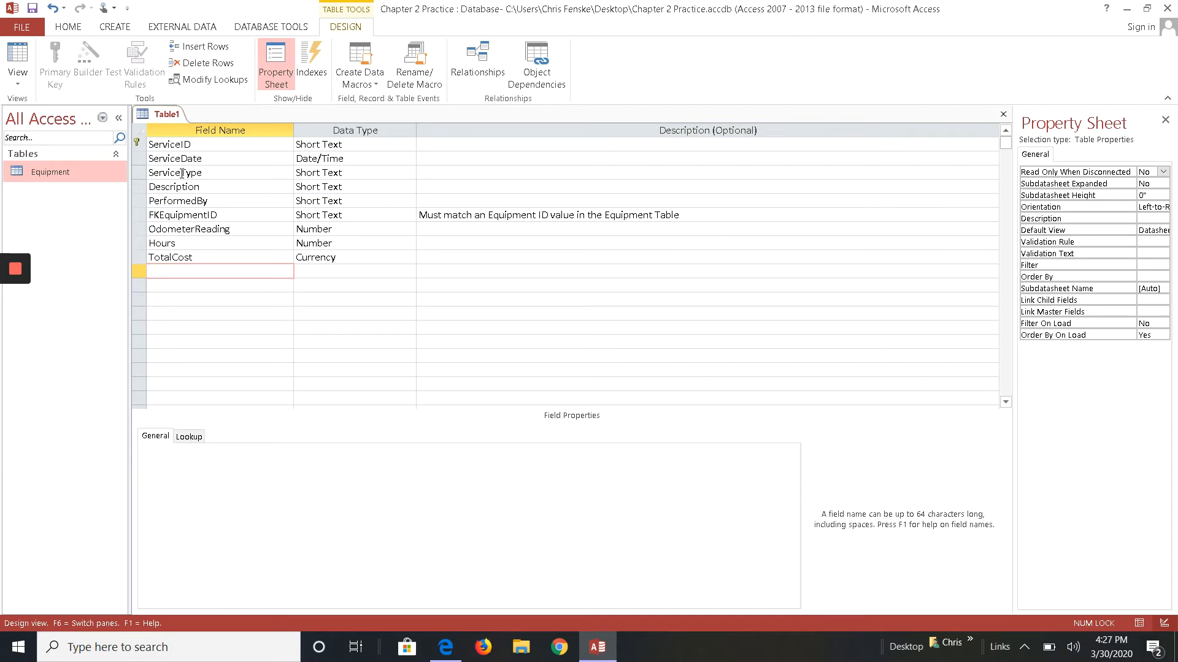
- Save the new table as ServiceHistory
click(32, 8)
text(Serv)
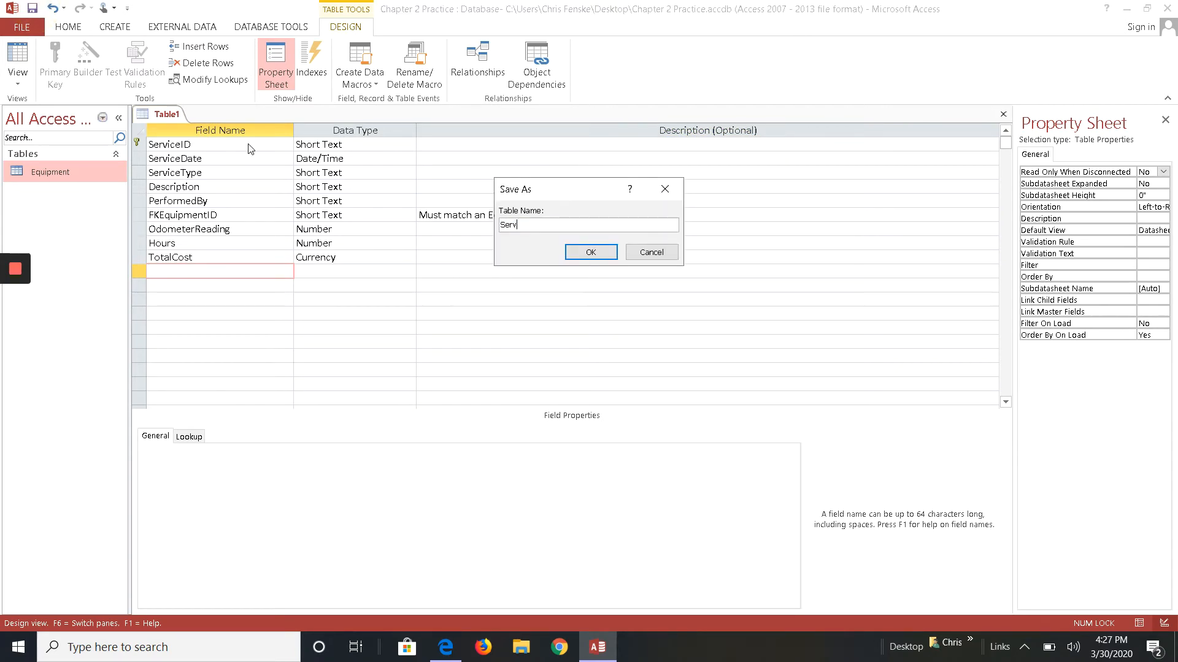
text(iceHistory)
click(590, 248)
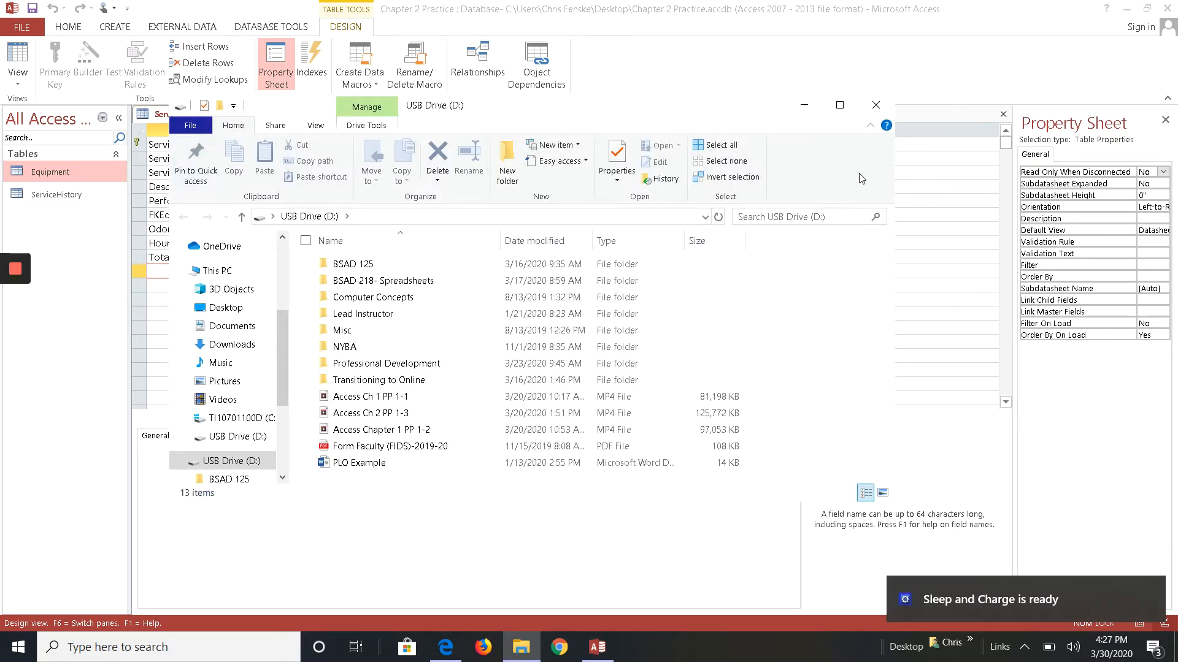
- Set the ServiceDate field's Format to General Date and make the field required
click(883, 107)
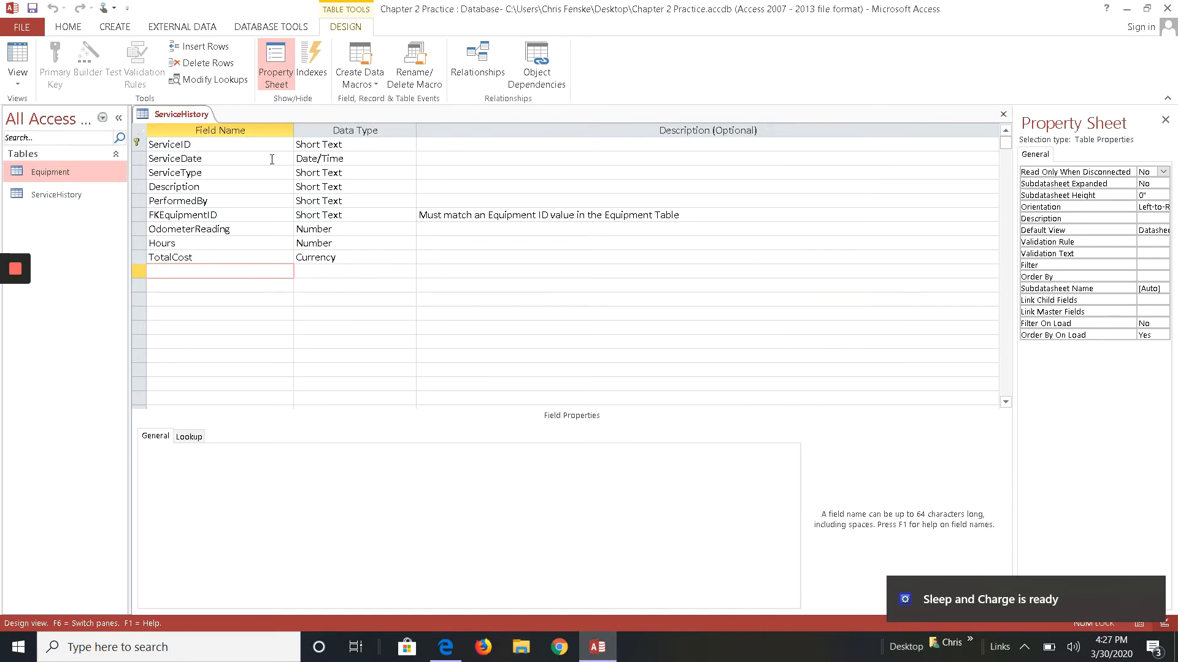
click(236, 159)
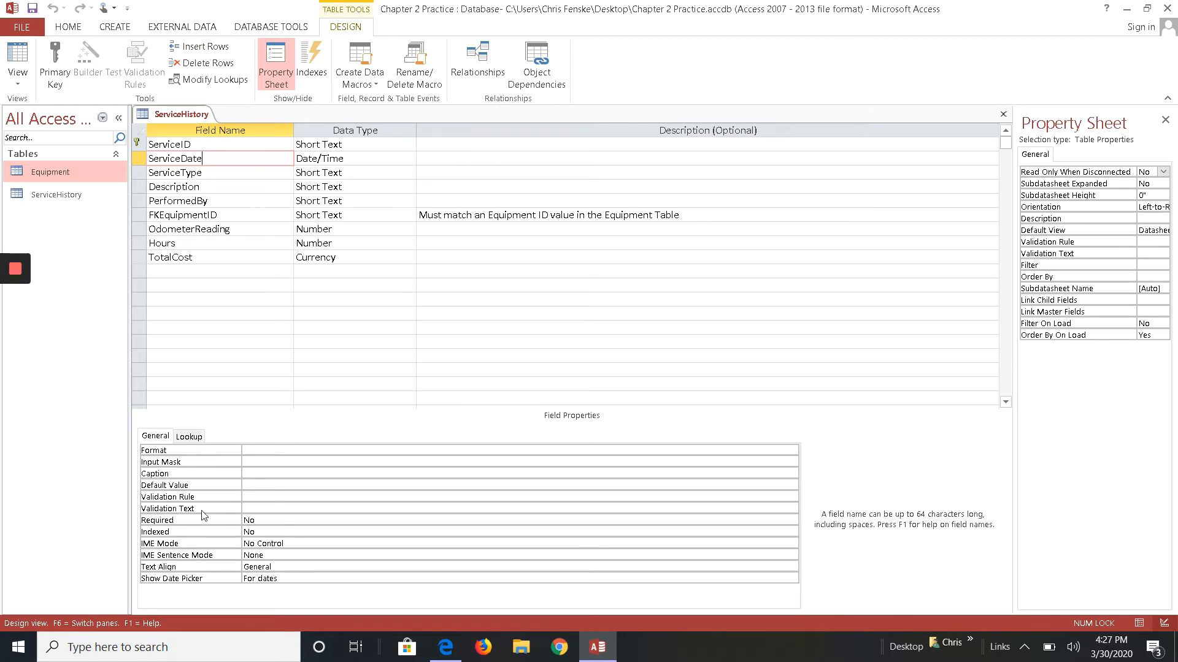
click(245, 452)
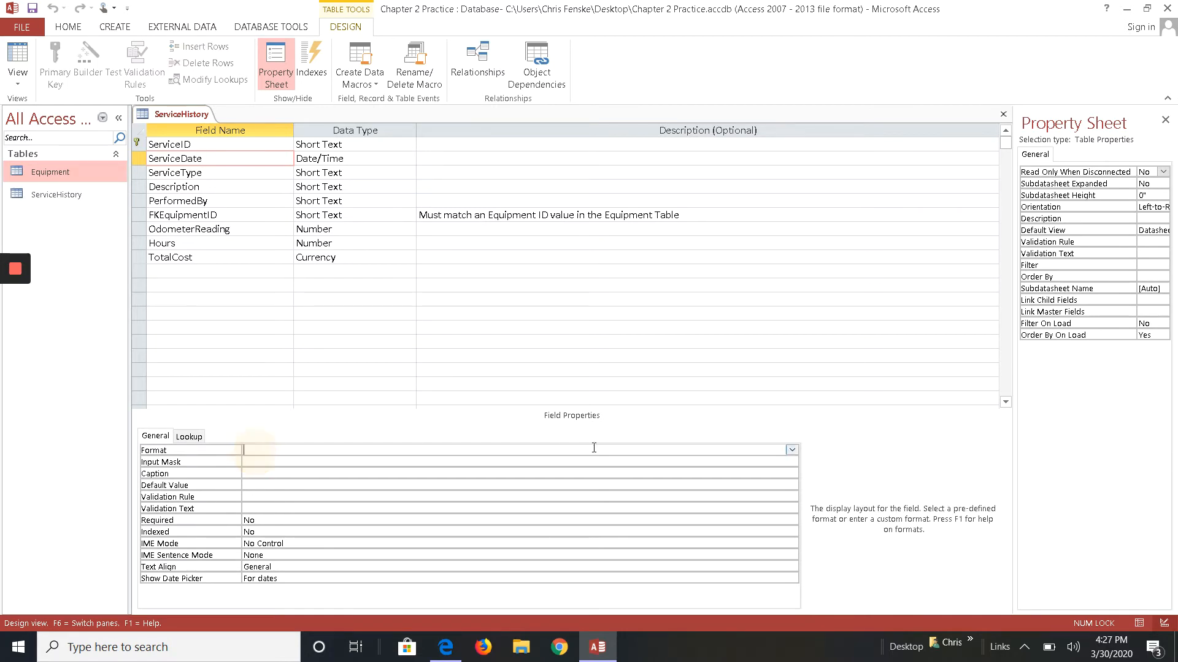
click(792, 449)
click(552, 463)
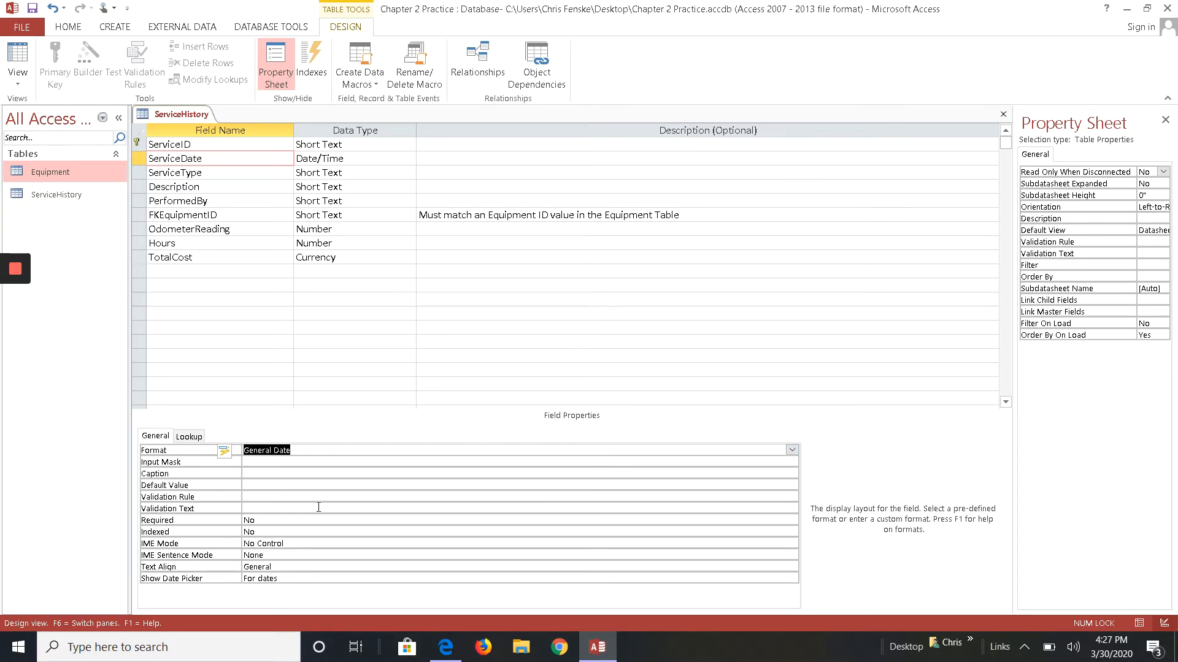
click(265, 522)
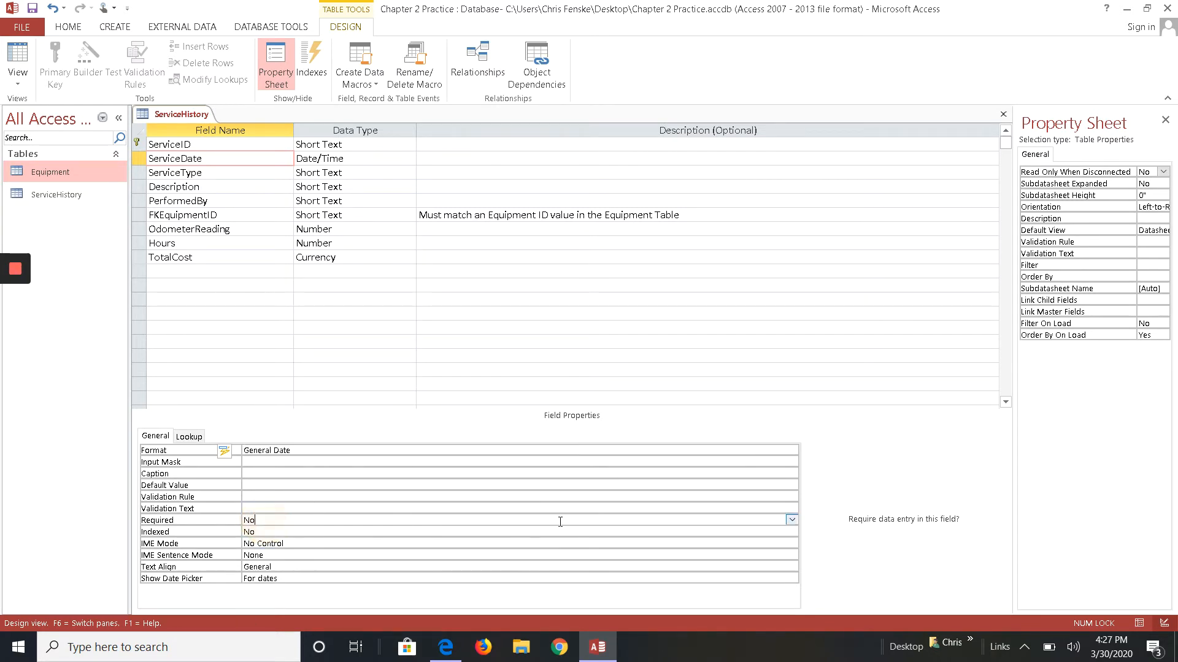
click(791, 520)
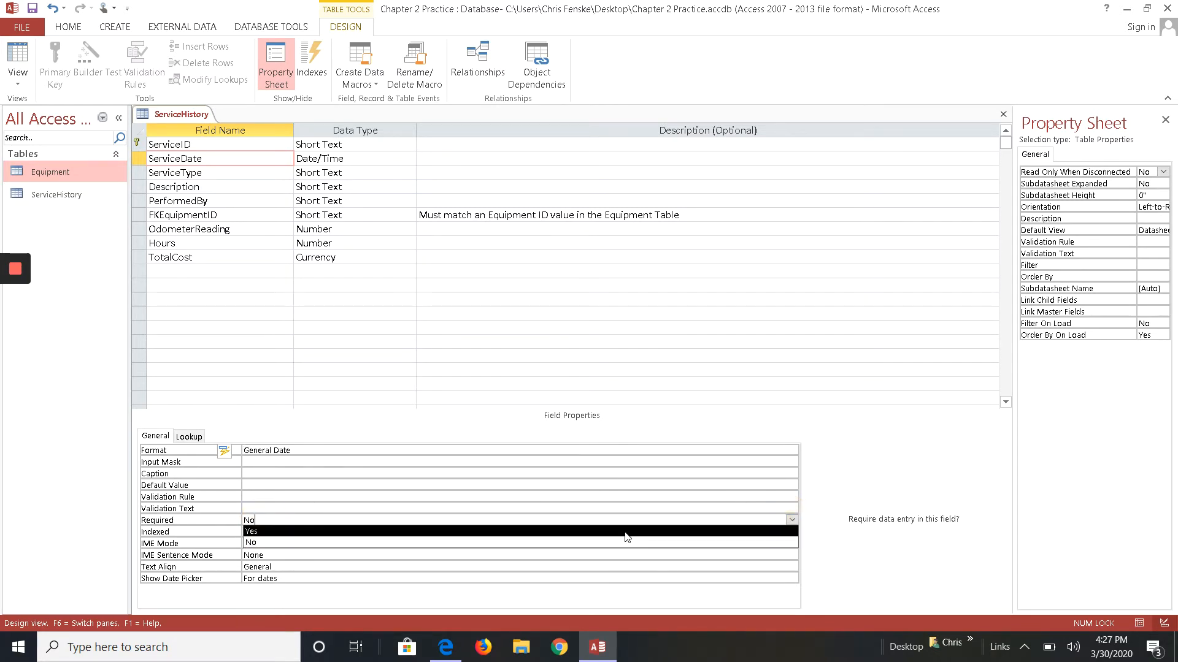
click(624, 531)
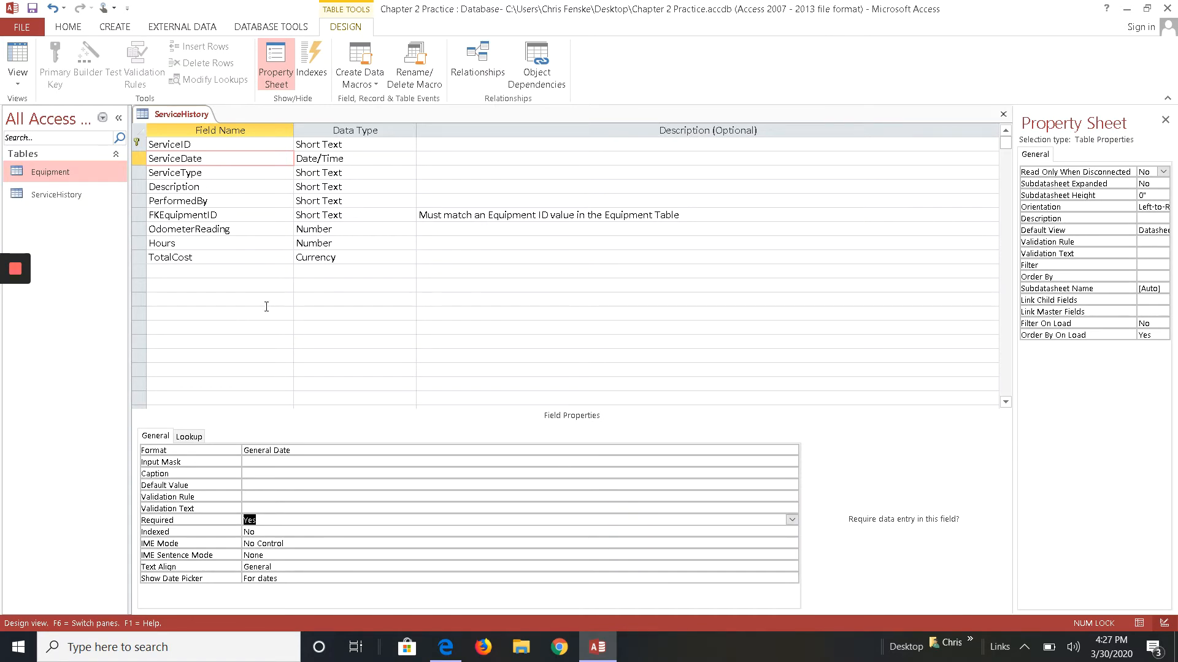
- Set the ServiceType field's size to 15 and make the field required
click(228, 172)
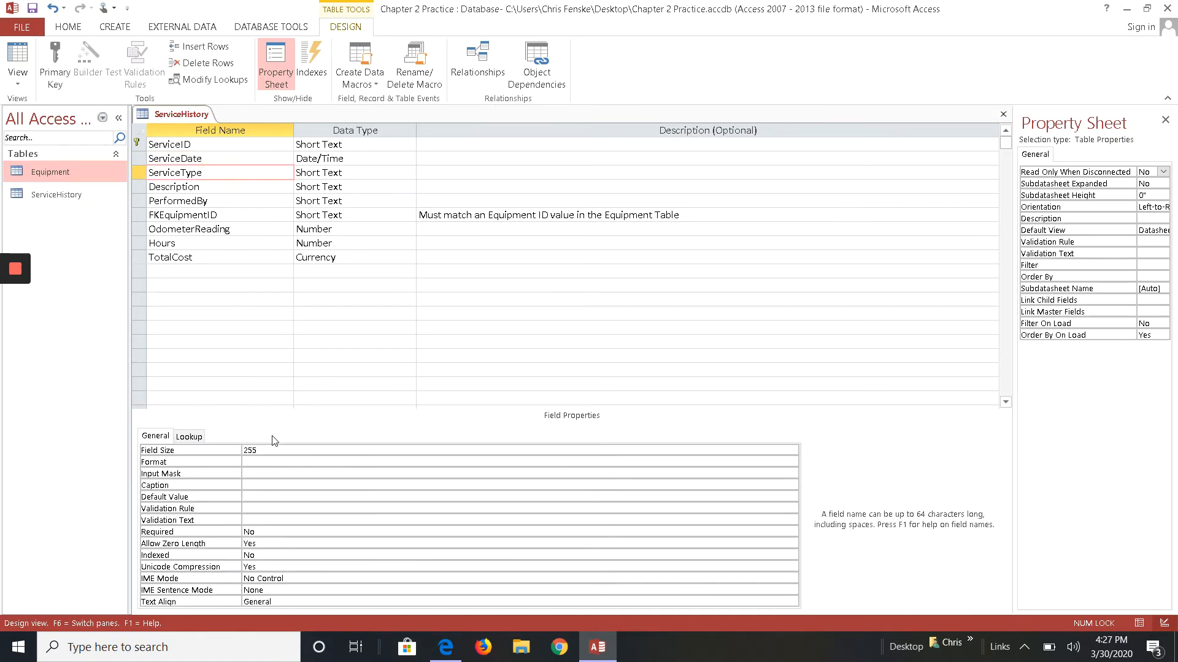
click(252, 452)
click(232, 454)
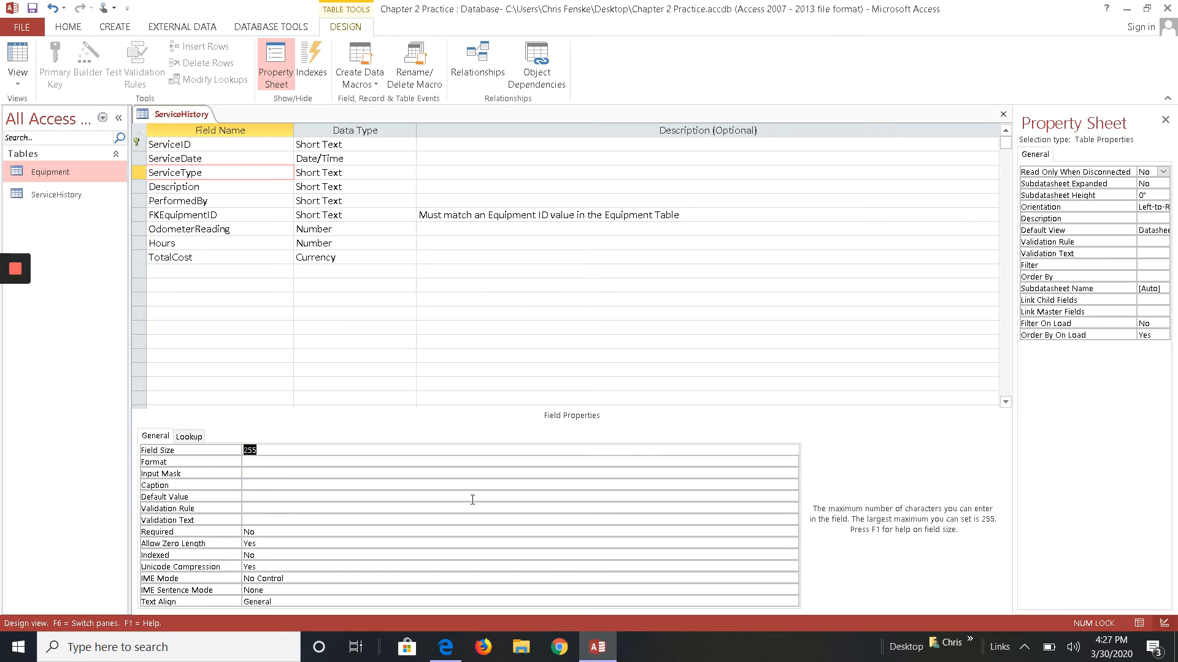
text(15)
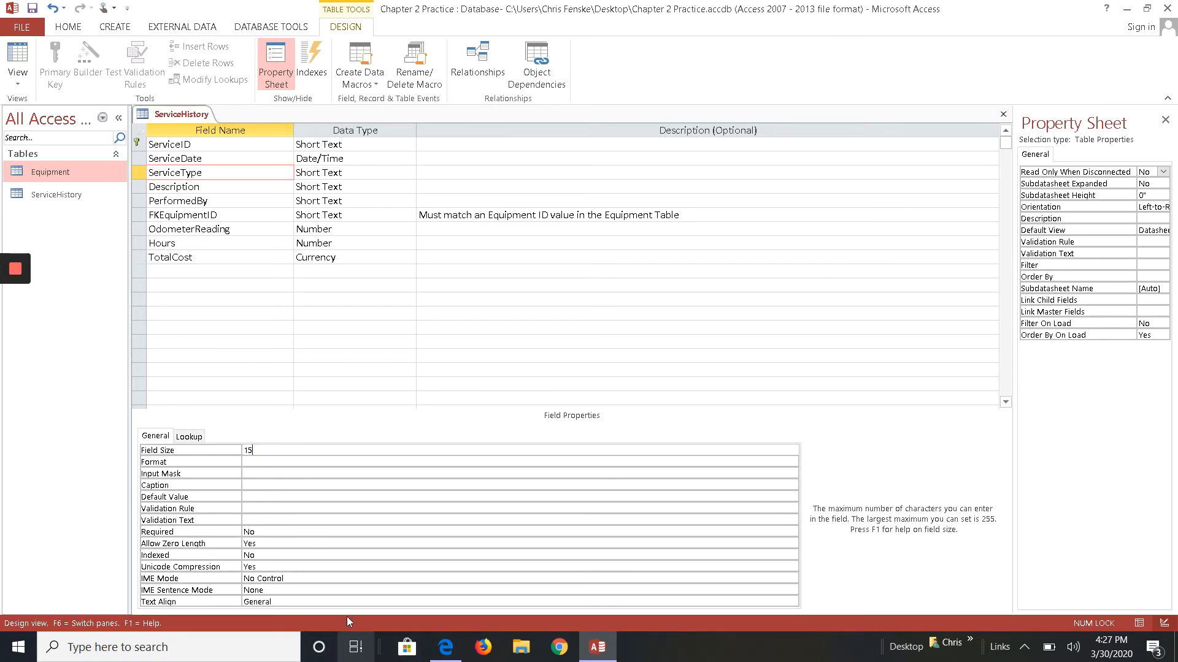
click(254, 532)
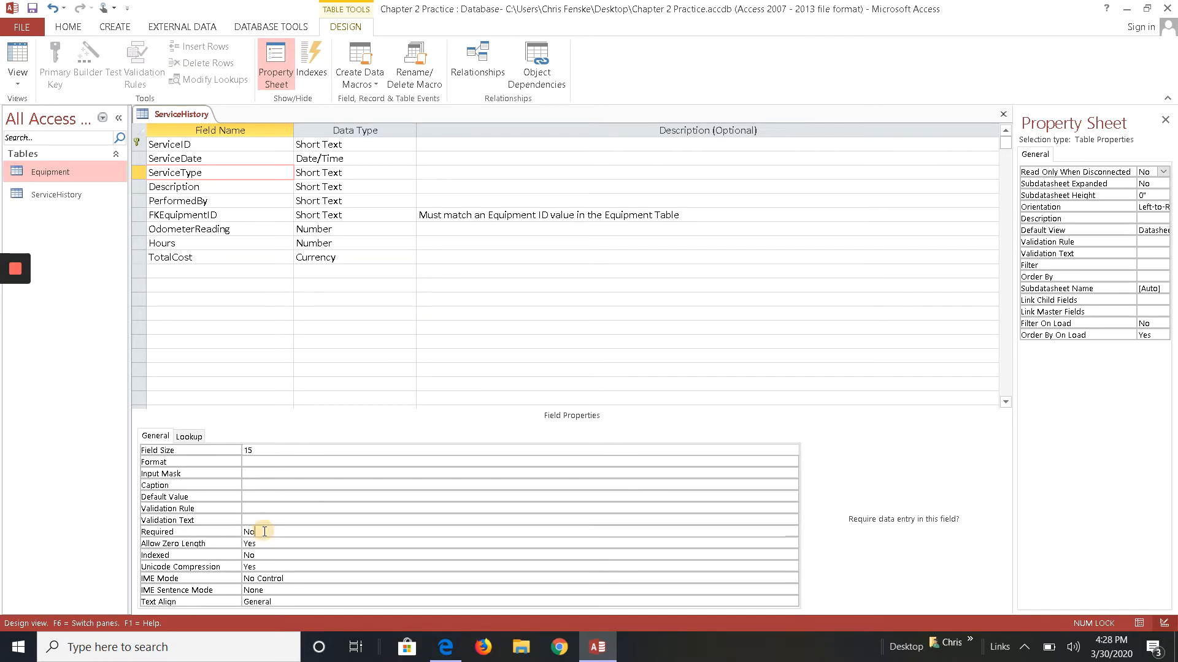
click(791, 532)
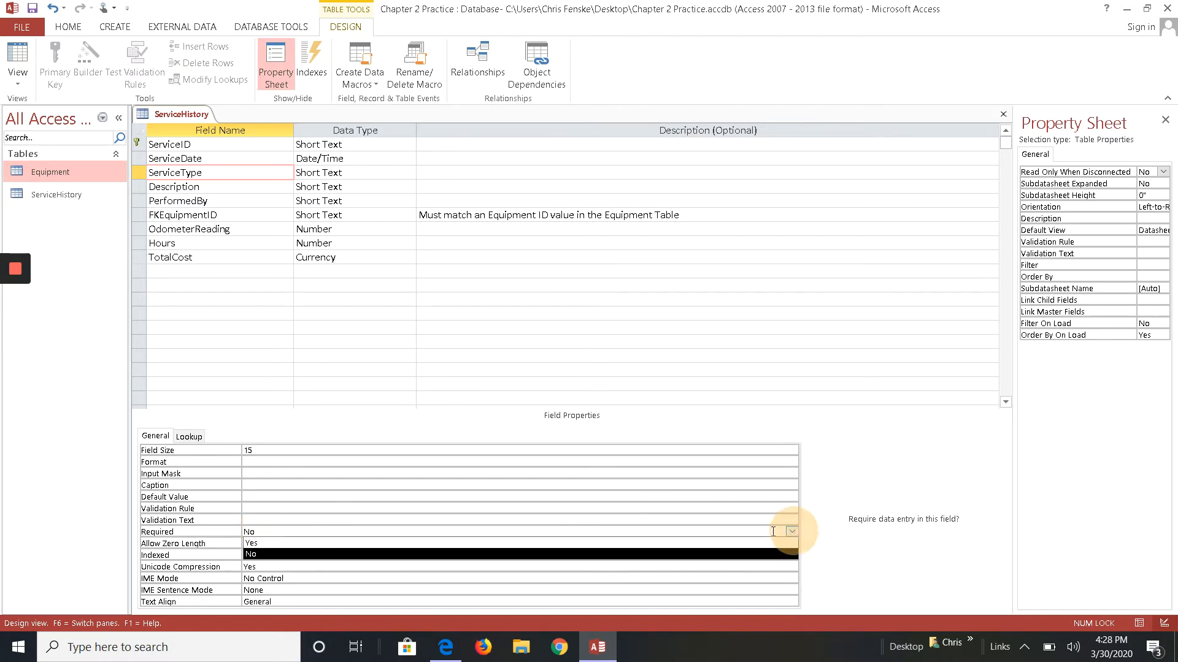
click(721, 541)
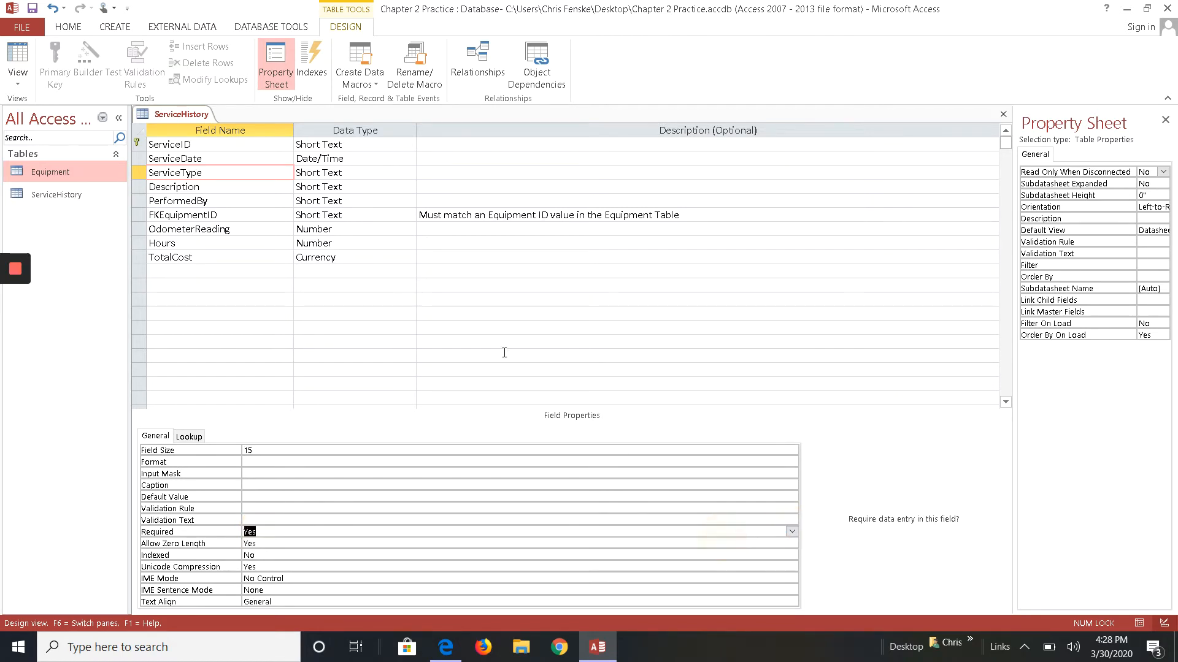
- Make the Description field required
click(238, 188)
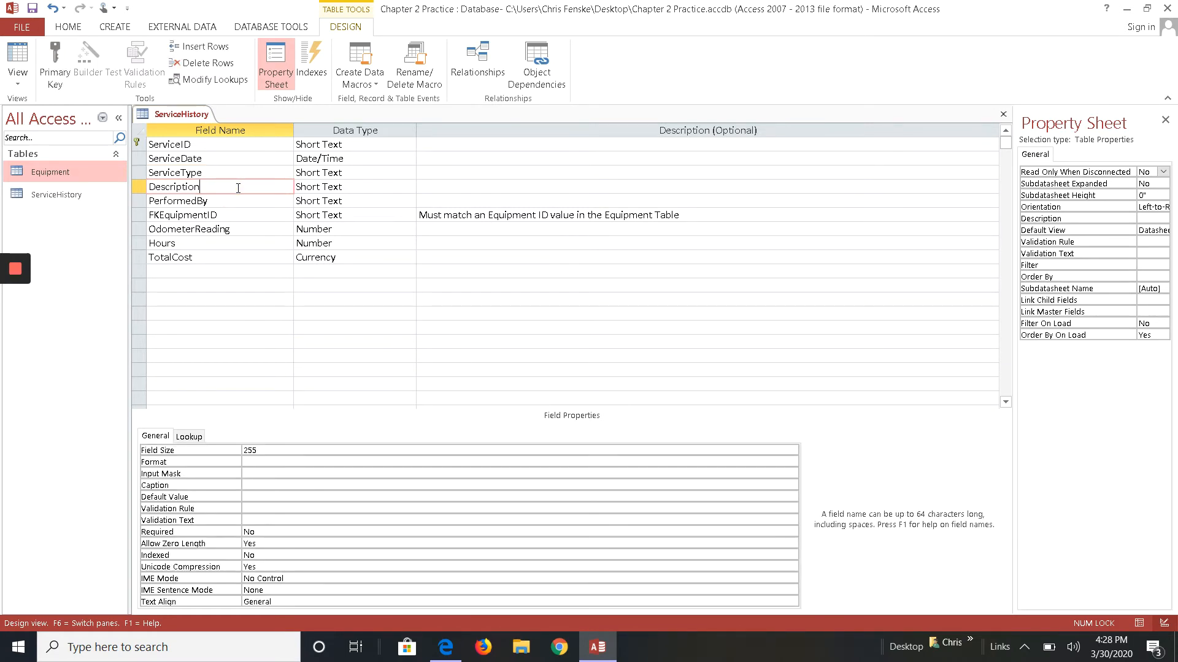
click(281, 534)
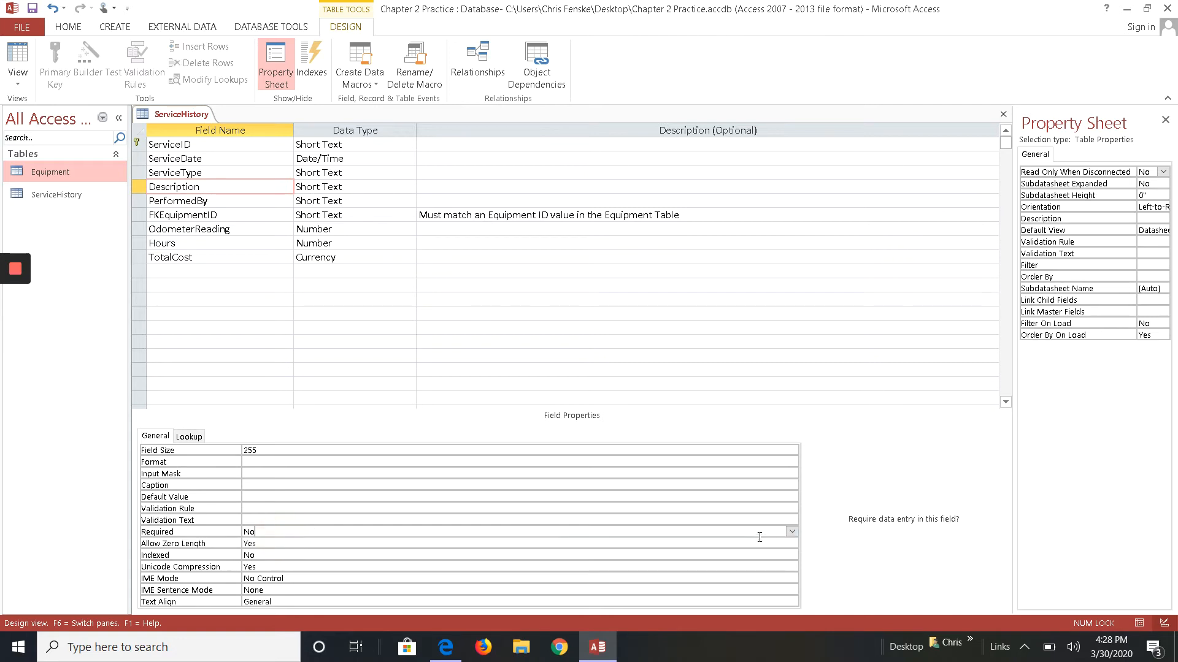
click(792, 532)
click(679, 543)
click(678, 543)
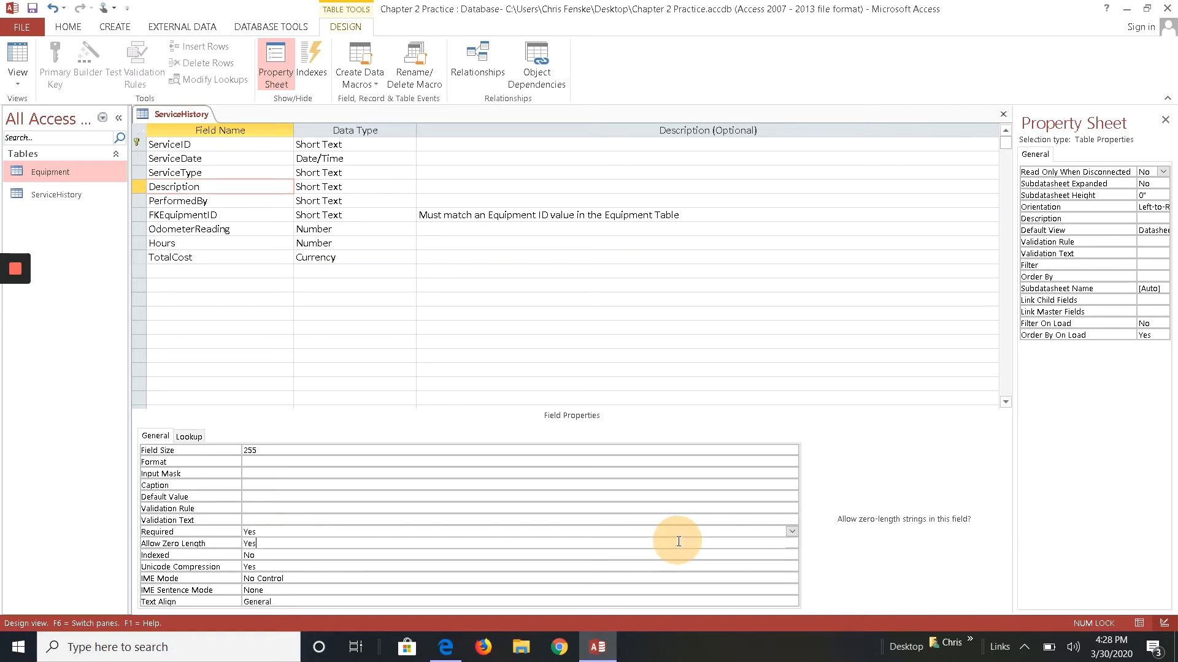
- Set the PerformedBy field's size to 3 and make the field required
click(222, 203)
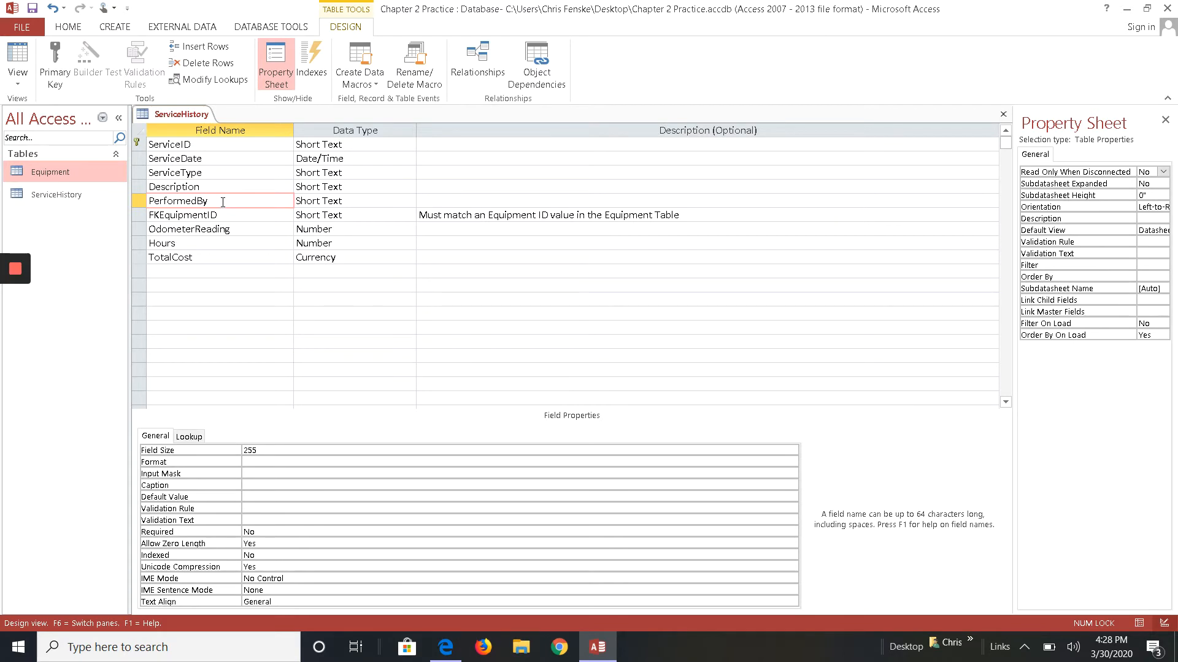
click(256, 450)
click(242, 451)
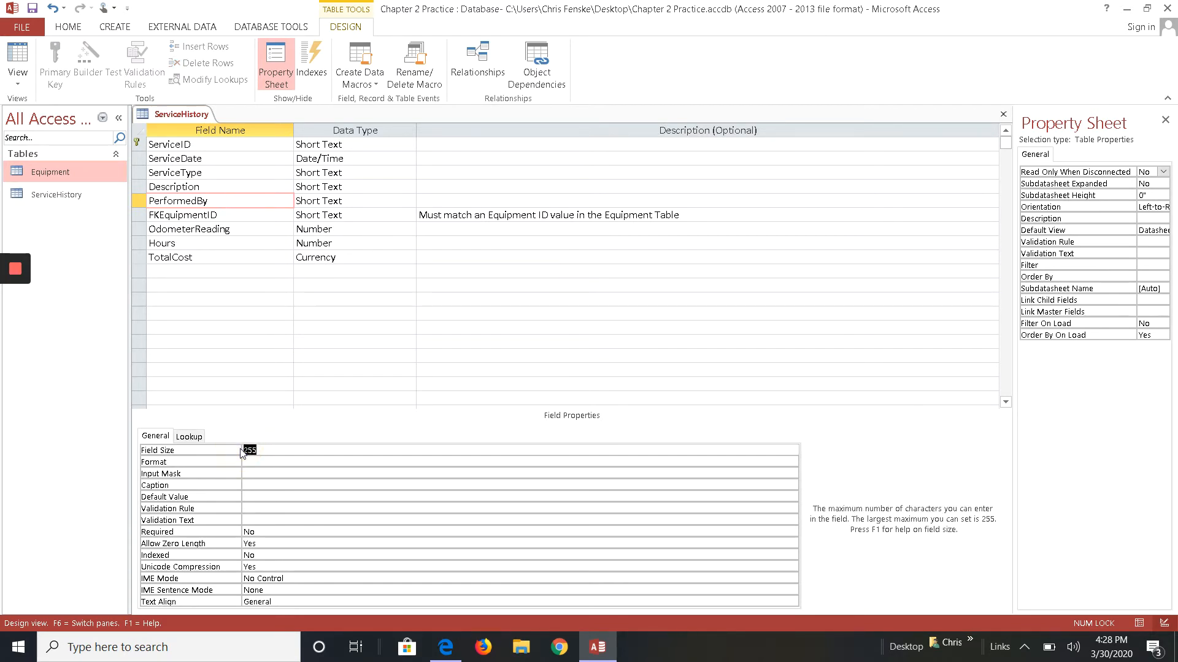
text(3)
click(272, 531)
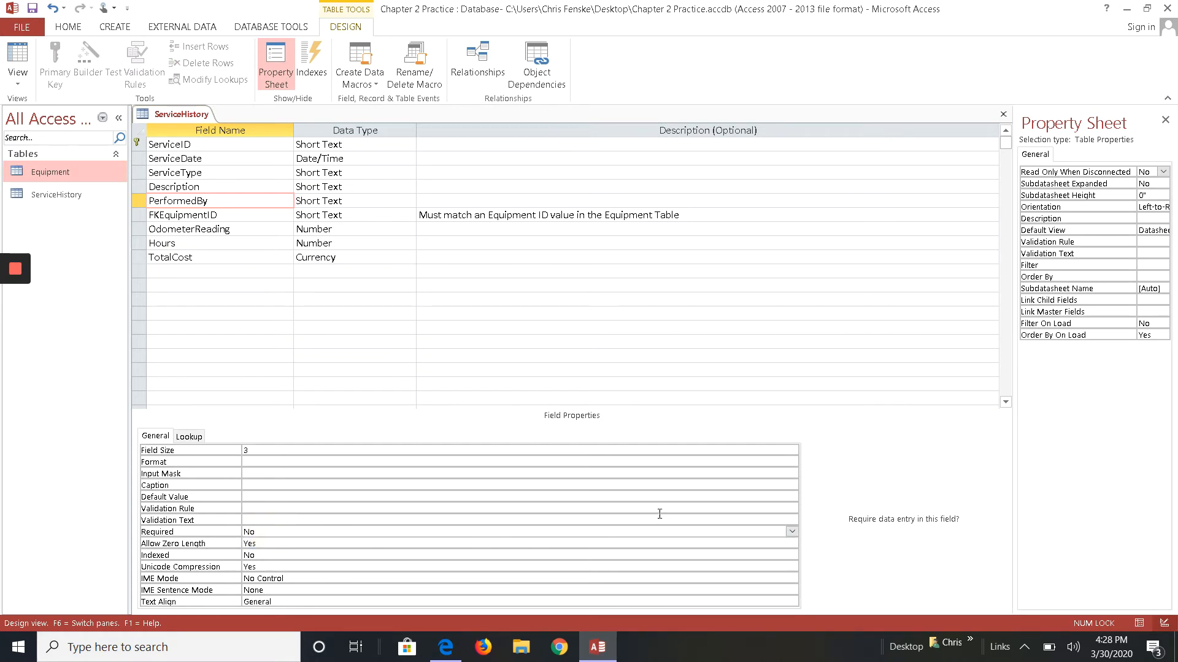
click(792, 532)
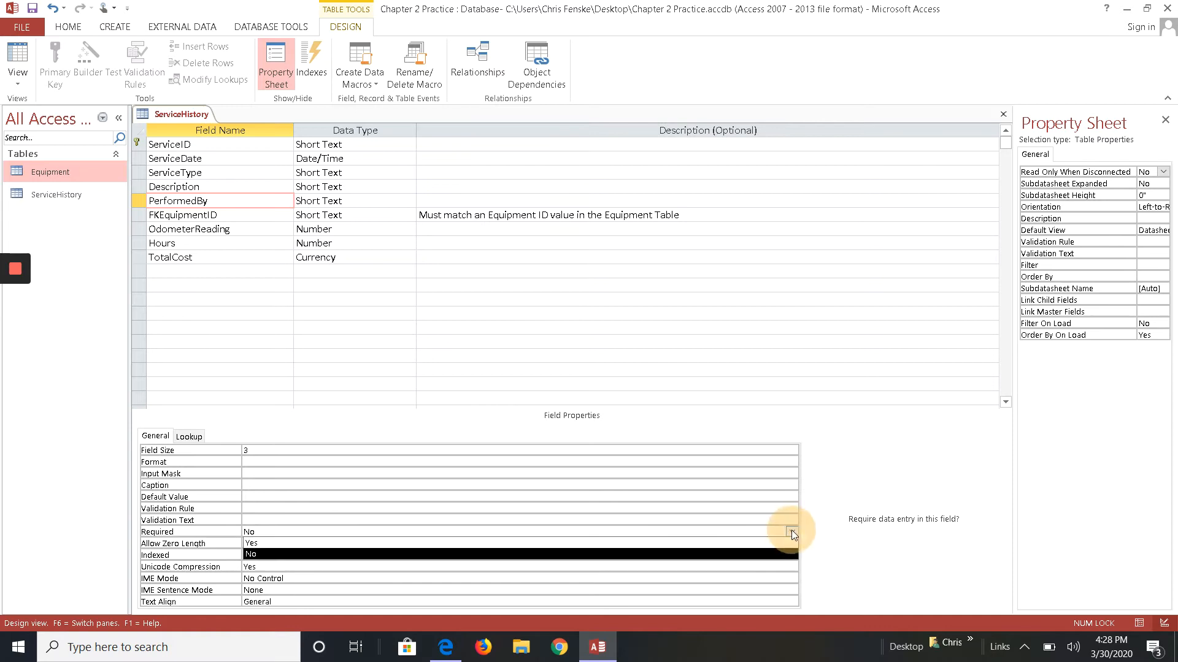
click(647, 544)
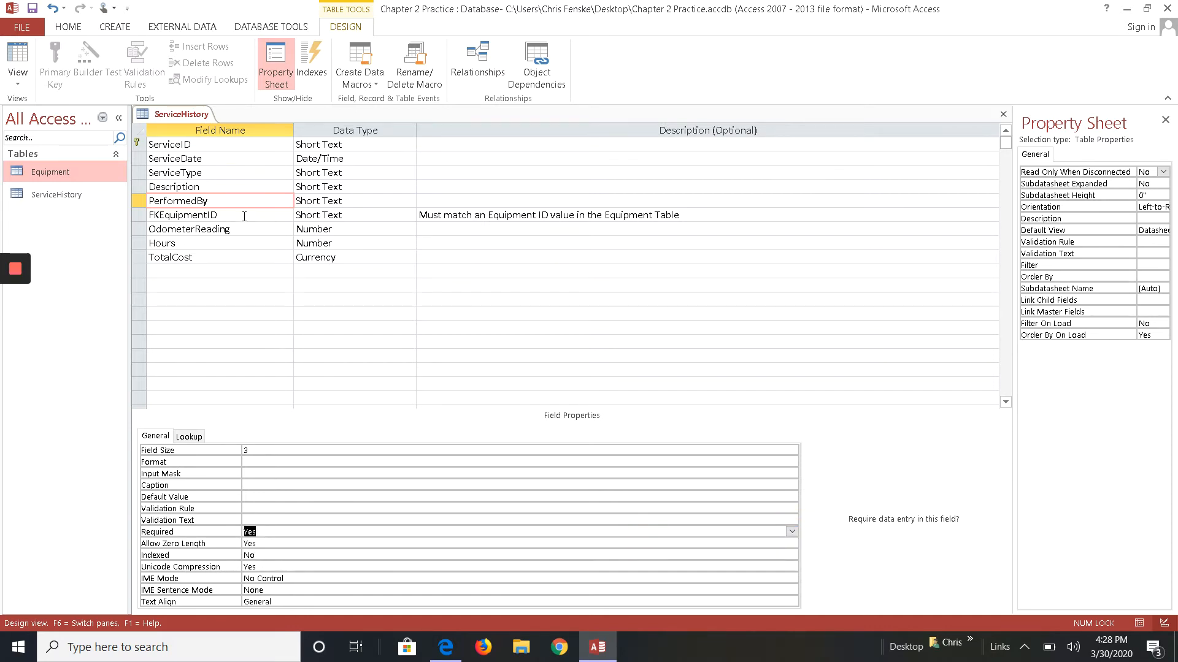
- Set the FKEquipmentID field's size to 5 and make the field required
click(244, 216)
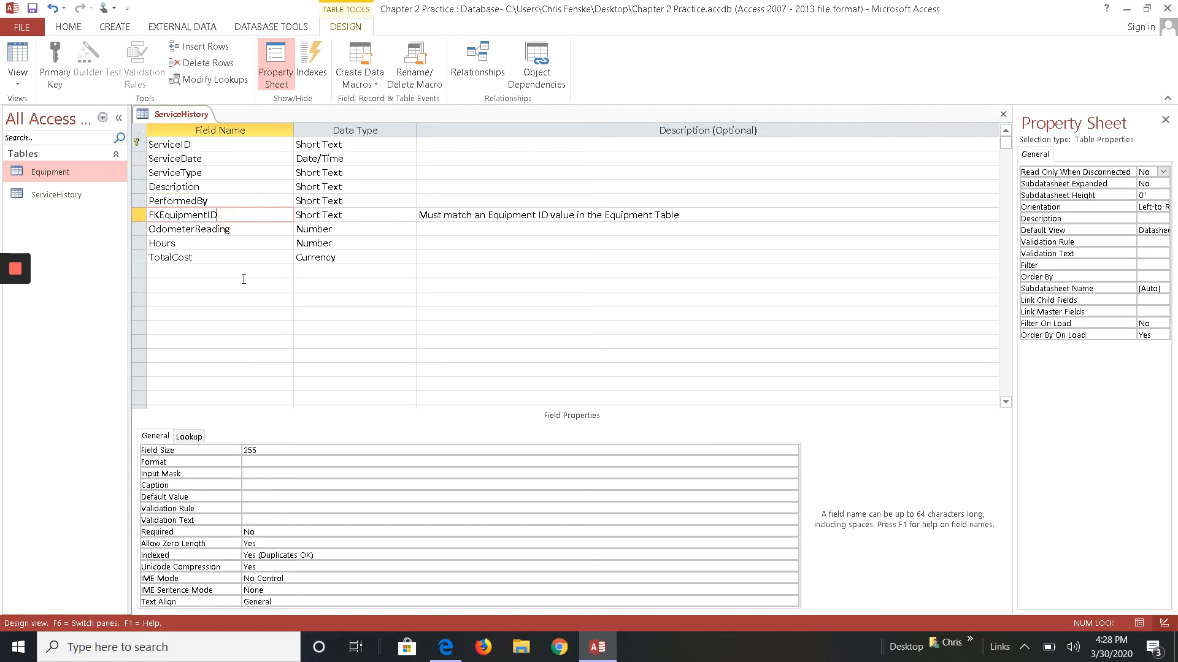
click(265, 449)
text(5)
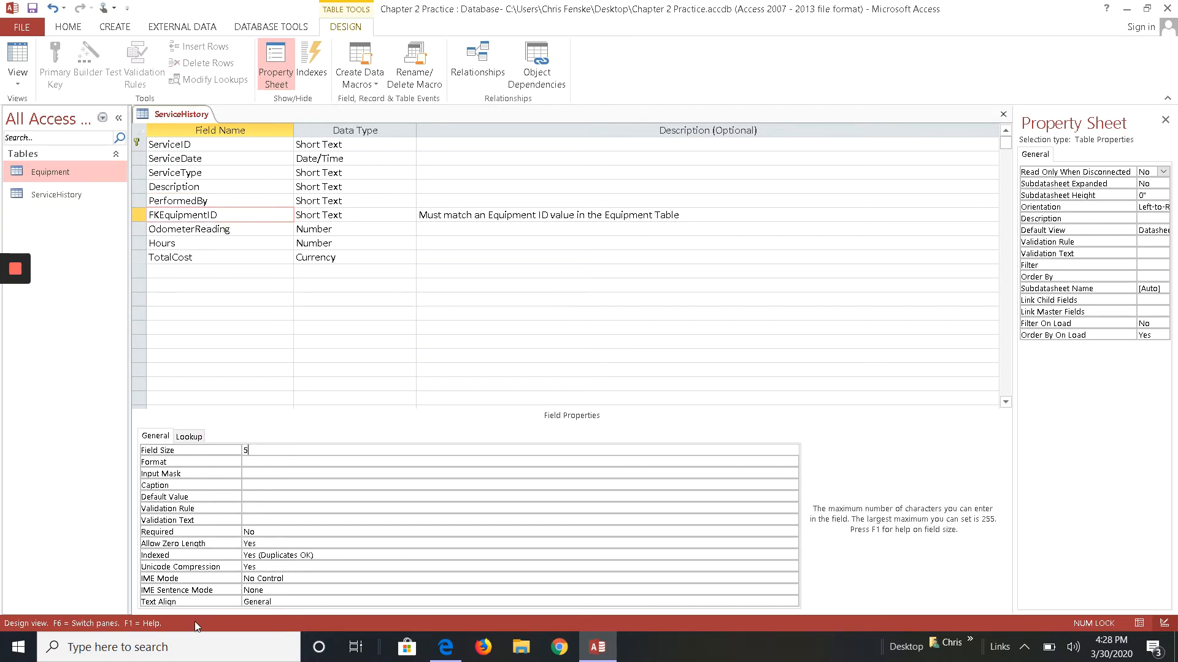
click(270, 531)
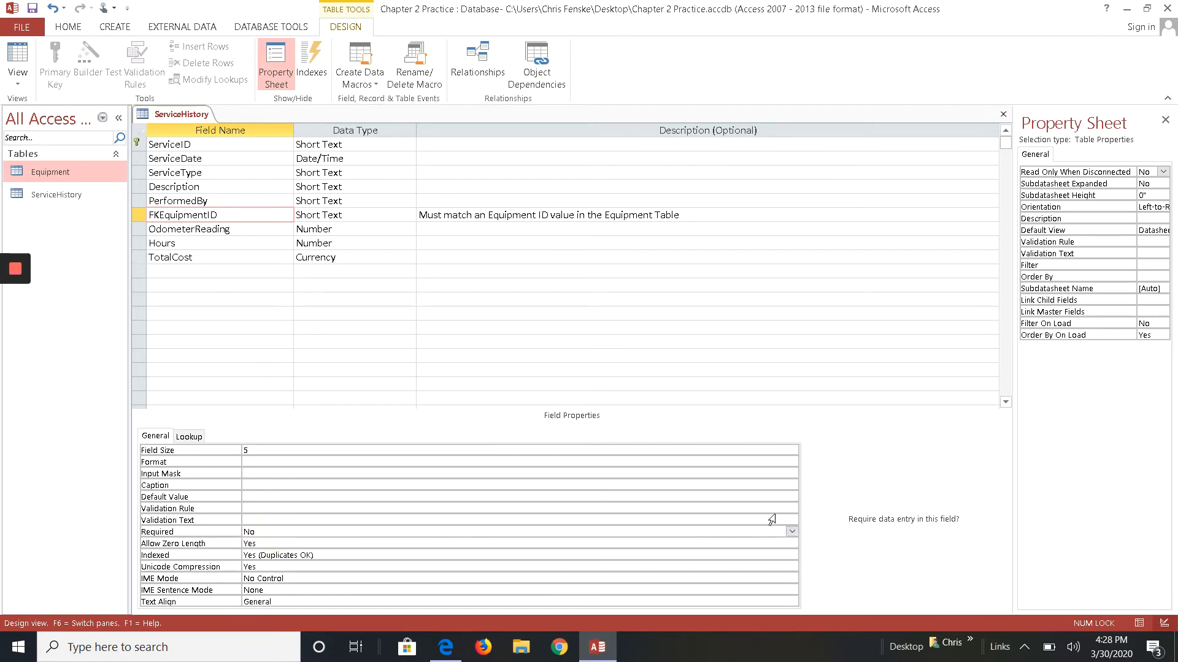
click(792, 532)
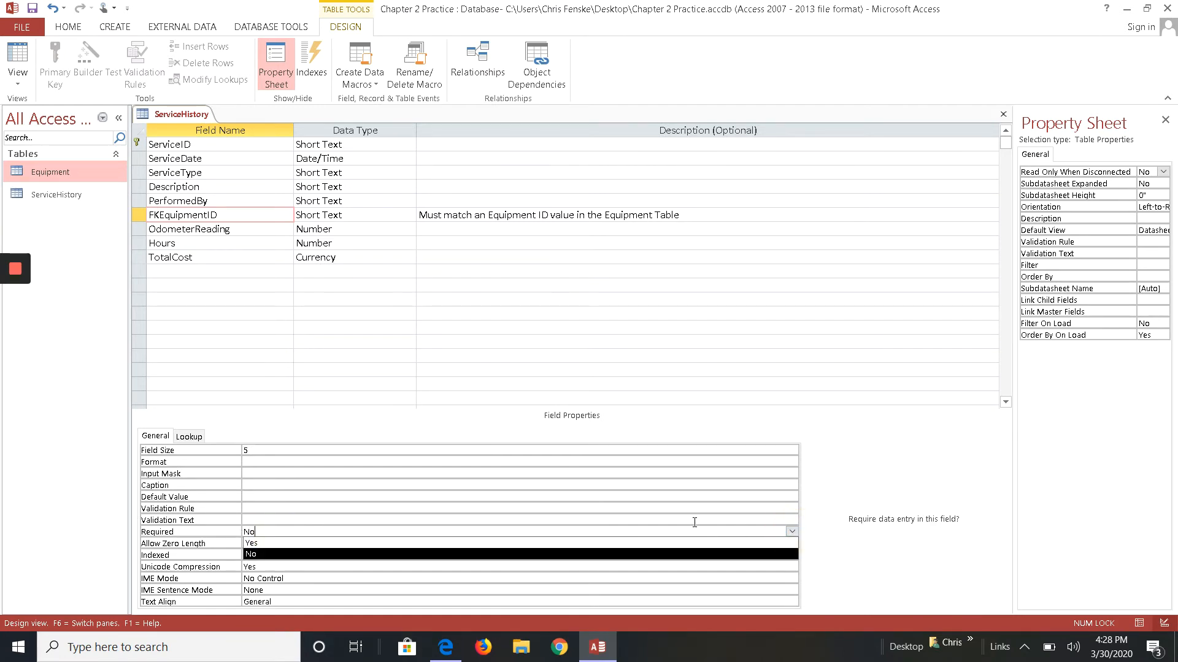
click(295, 542)
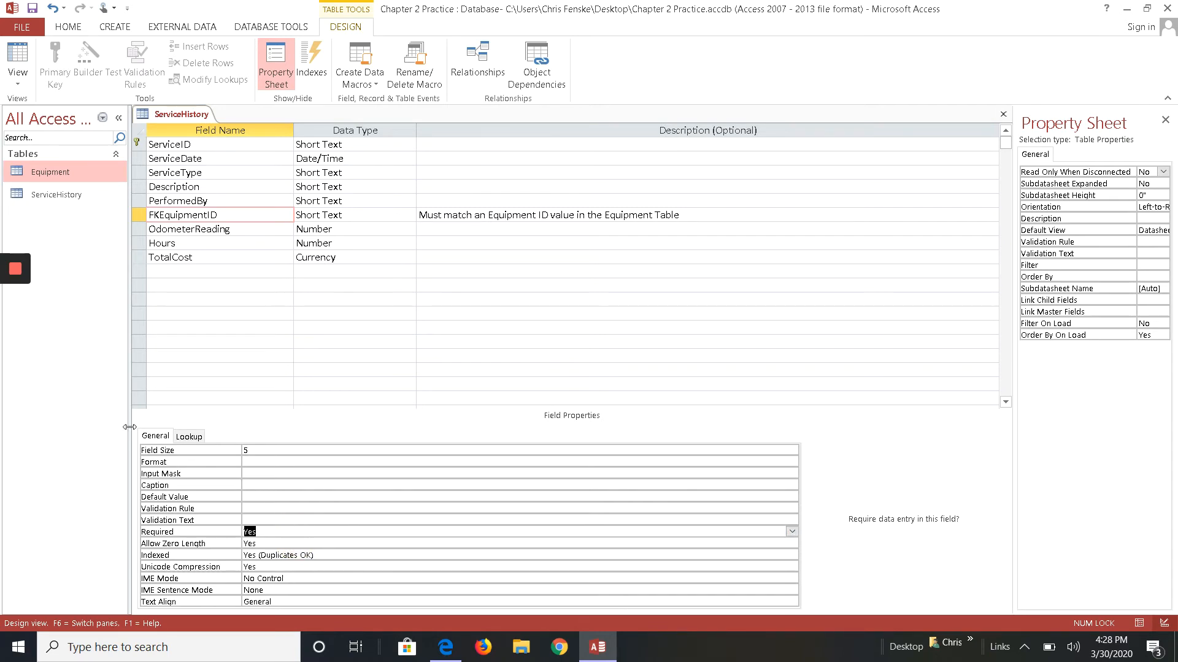
- Make the TotalCost field required and save the table
click(199, 262)
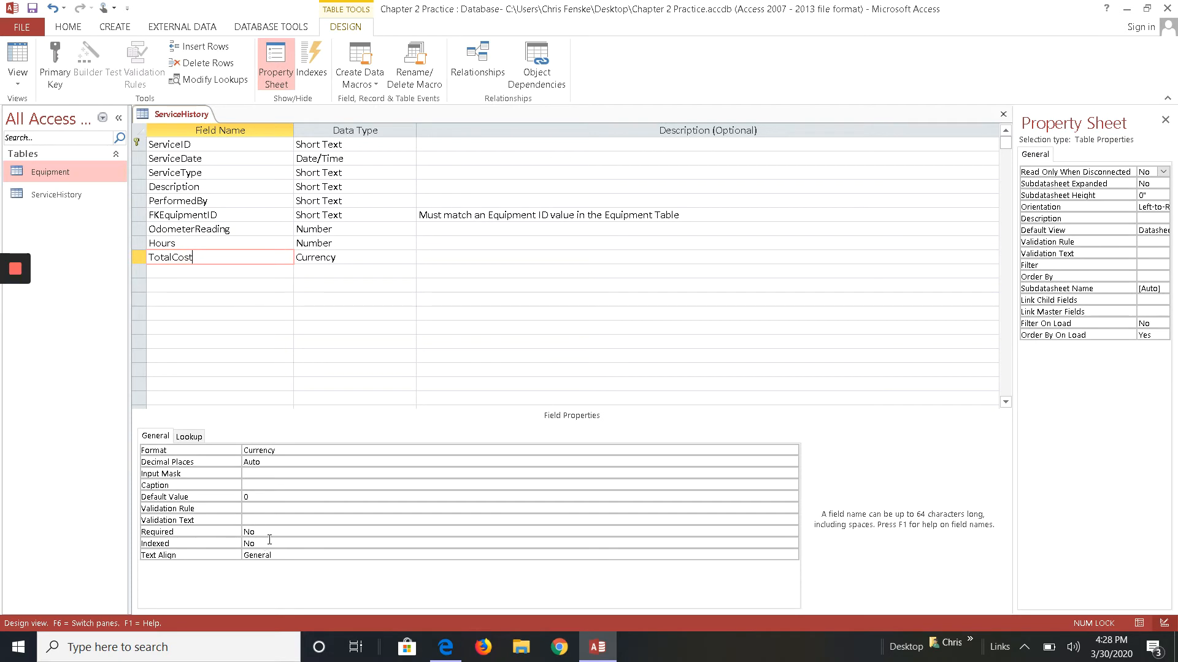
click(273, 532)
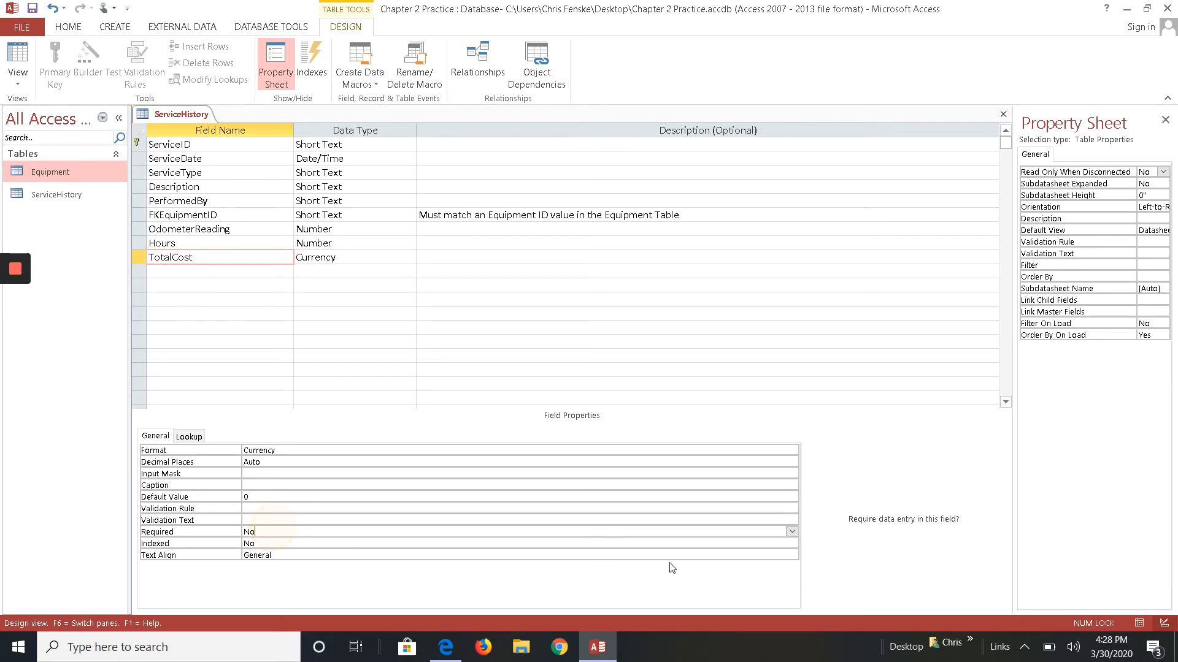
click(791, 532)
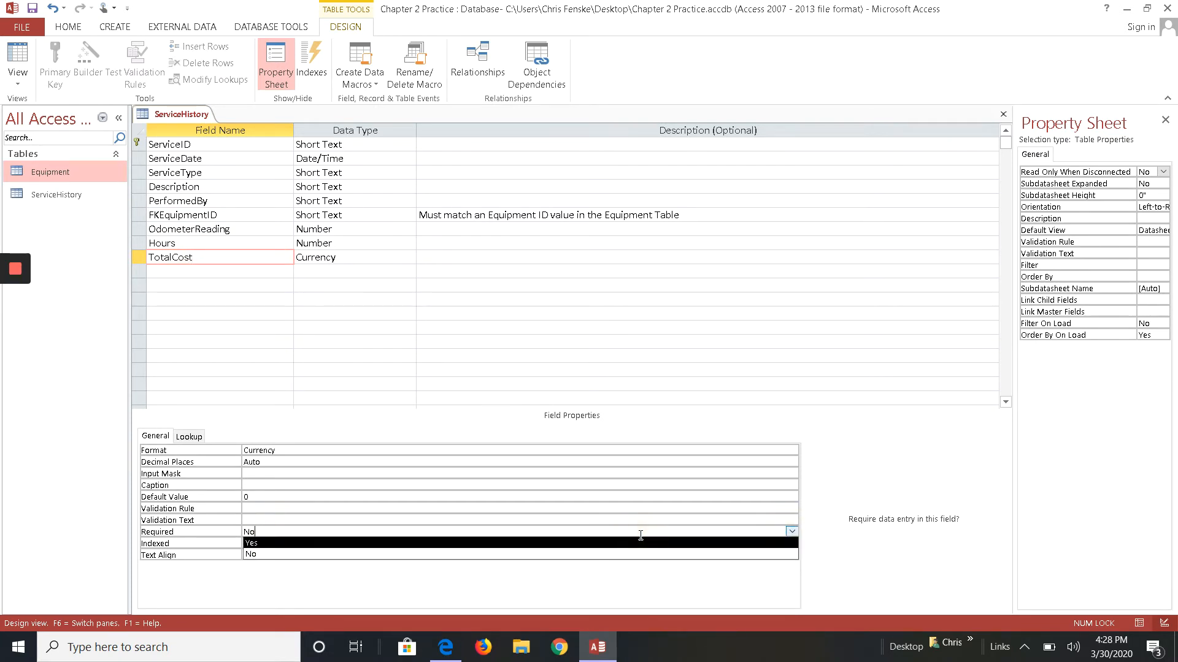
click(638, 543)
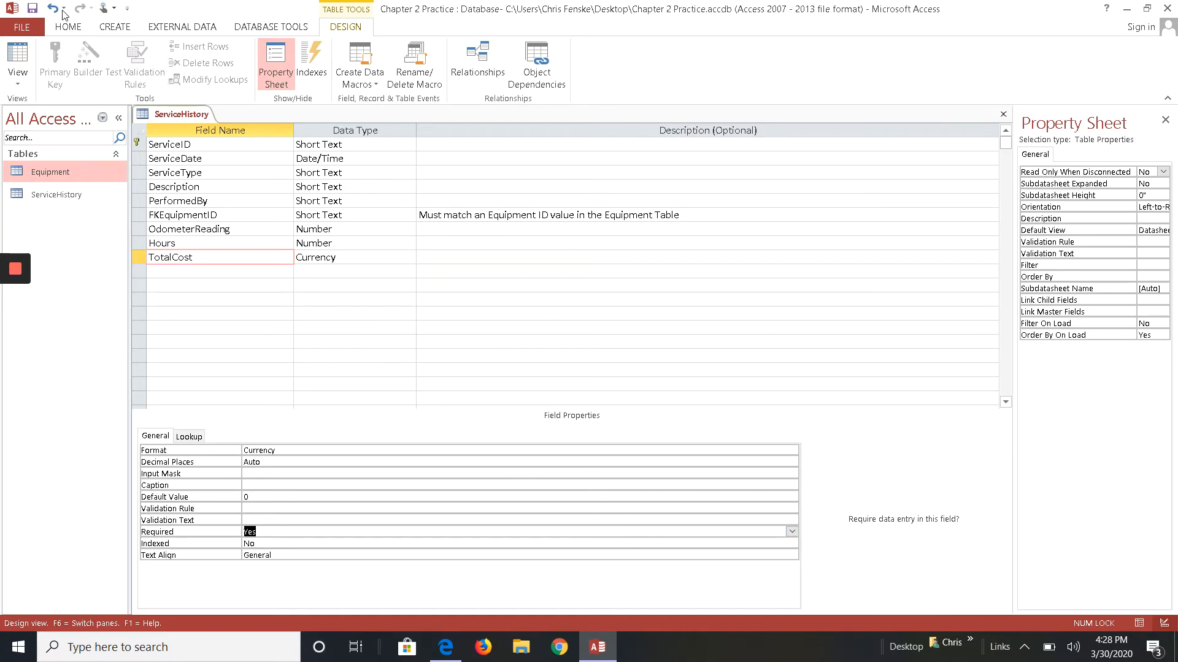
click(32, 8)
- Run the Lookup Wizard on the ServiceType field, choosing to type the values Maintenance, Repair and Inspection
click(361, 172)
click(409, 172)
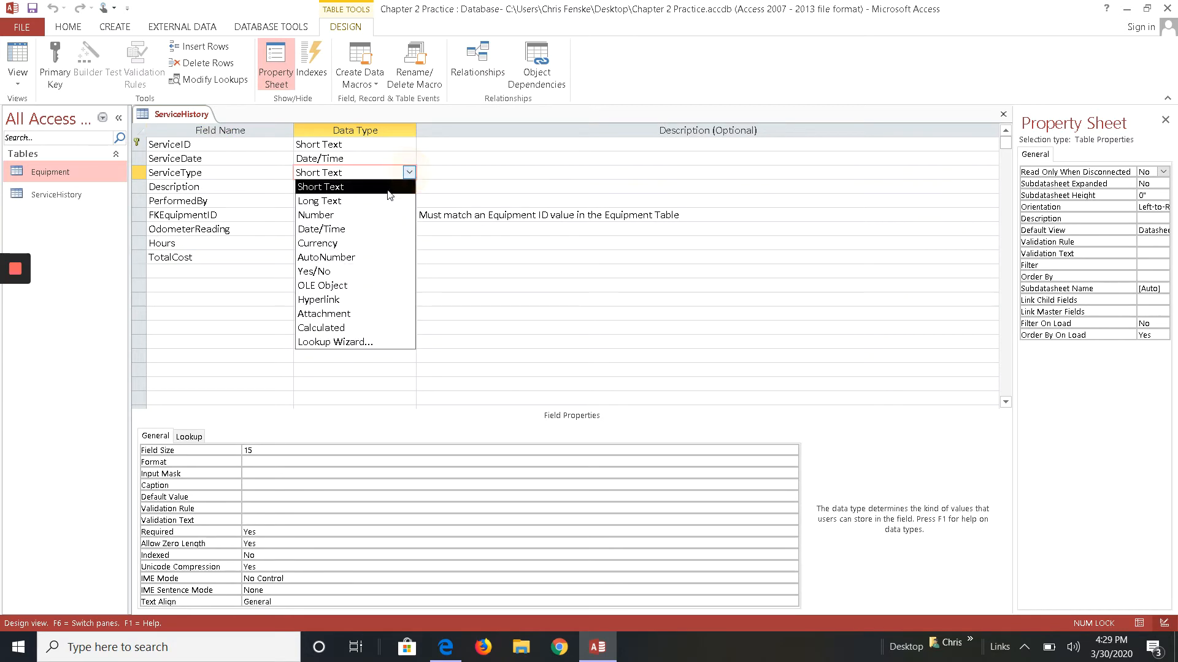
click(360, 342)
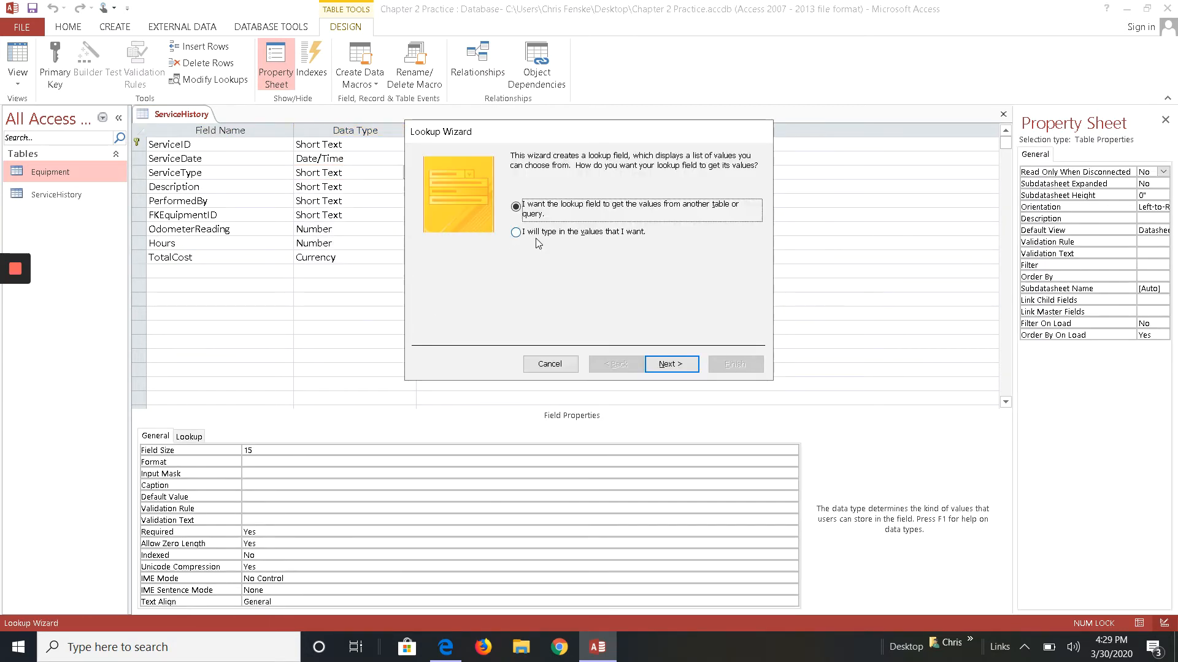
click(516, 232)
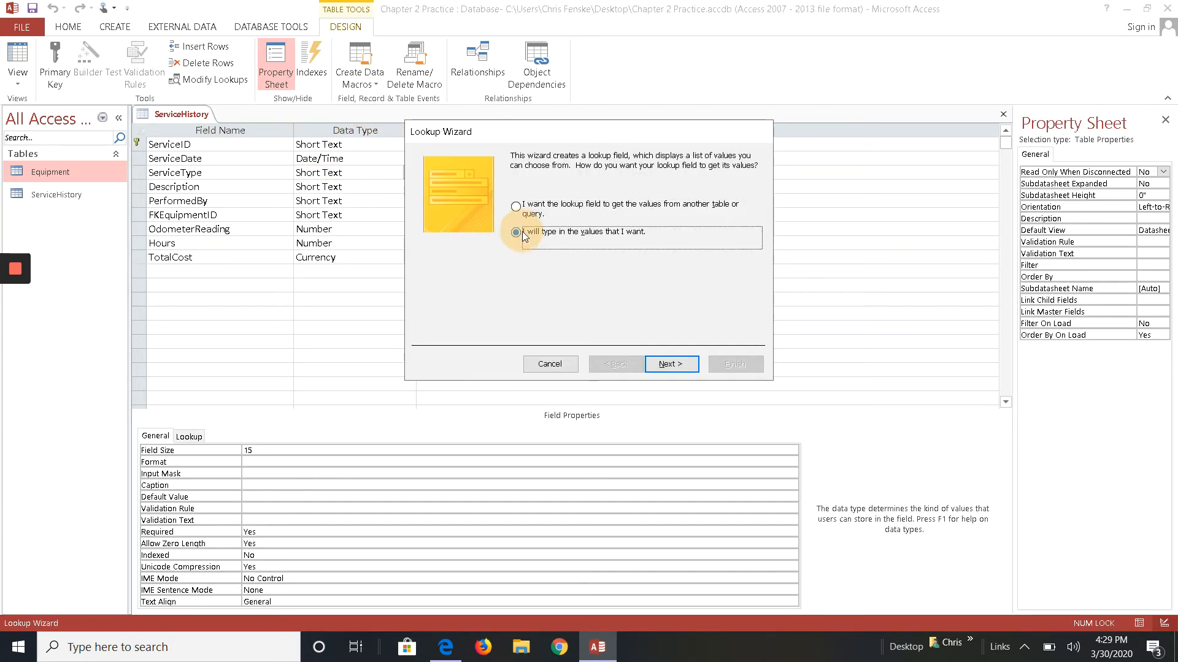
click(664, 365)
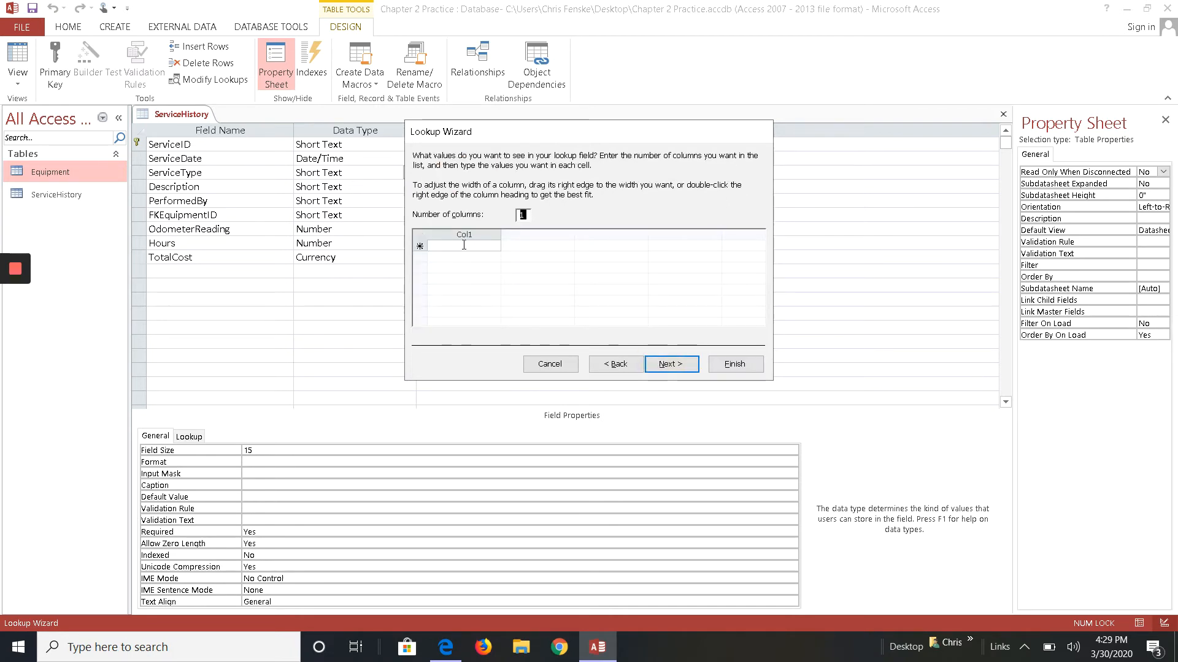
click(464, 245)
text(Maintenance)
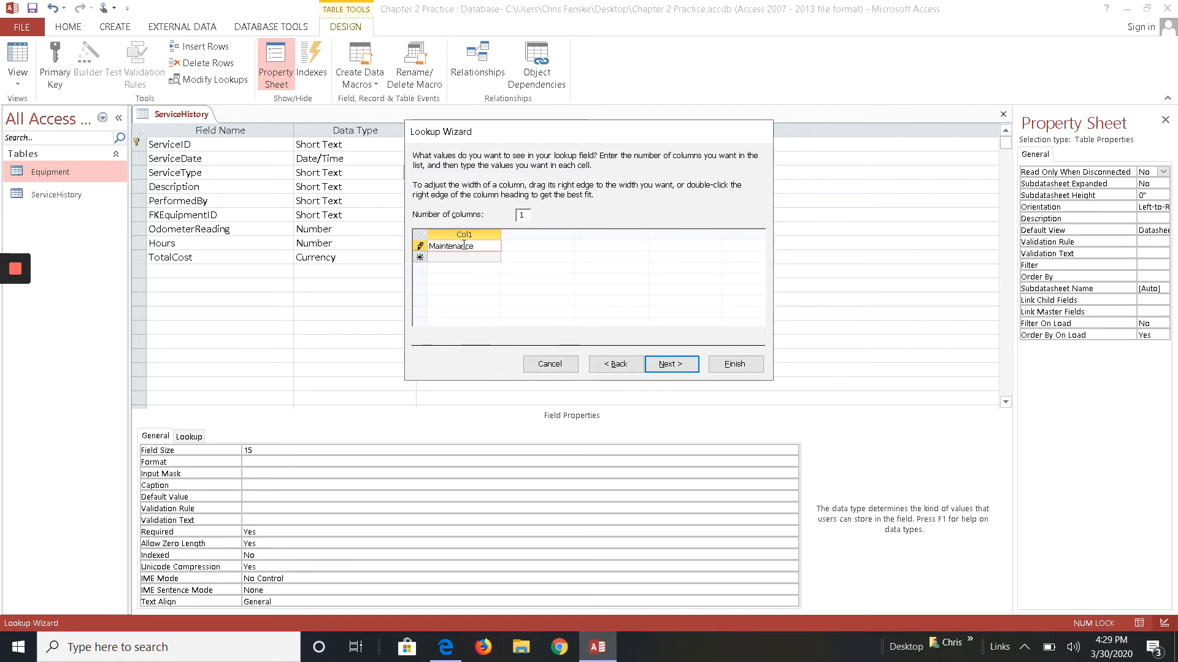
key(Tab)
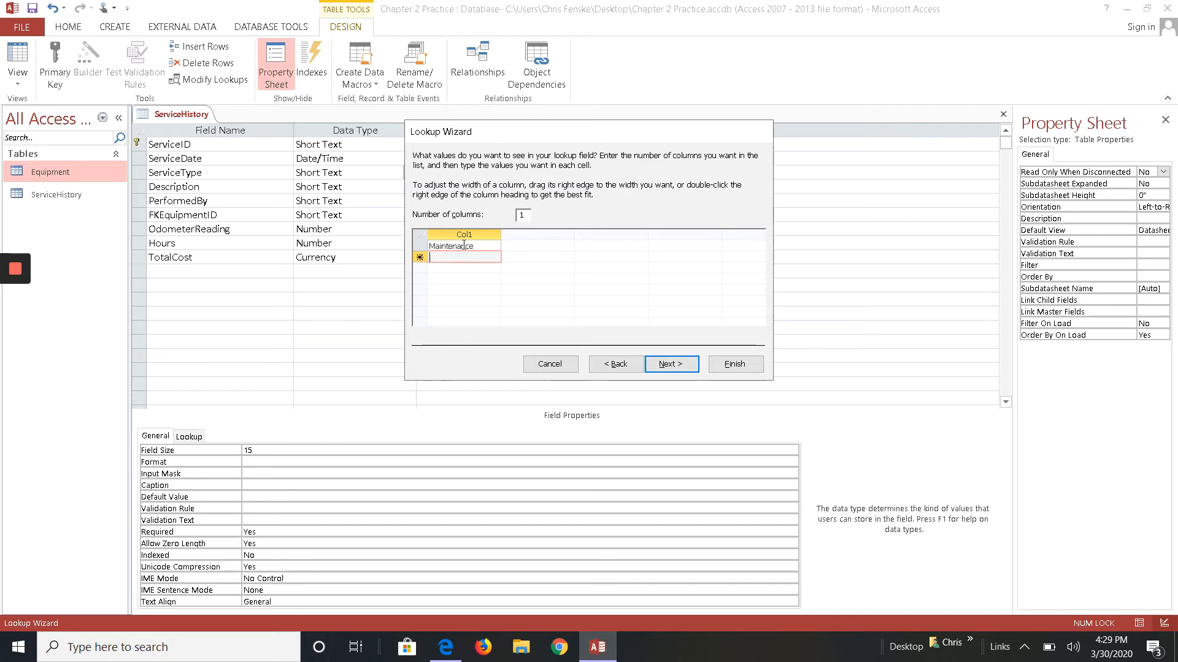
text(Repa)
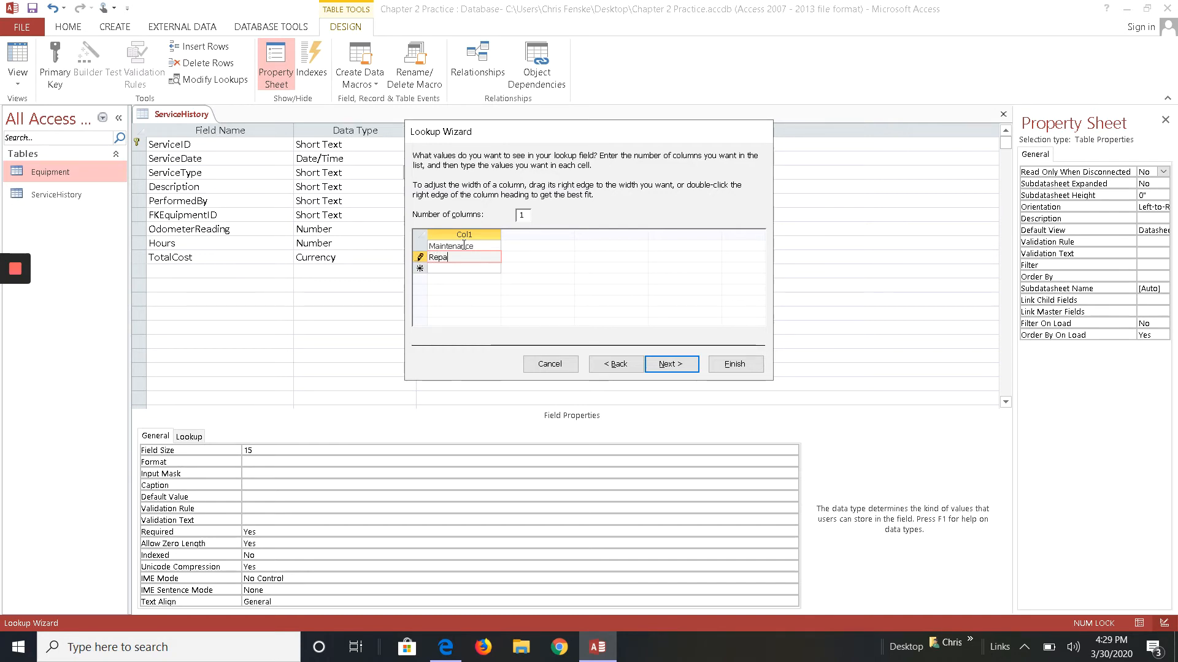
text(ir)
key(Tab)
text(In)
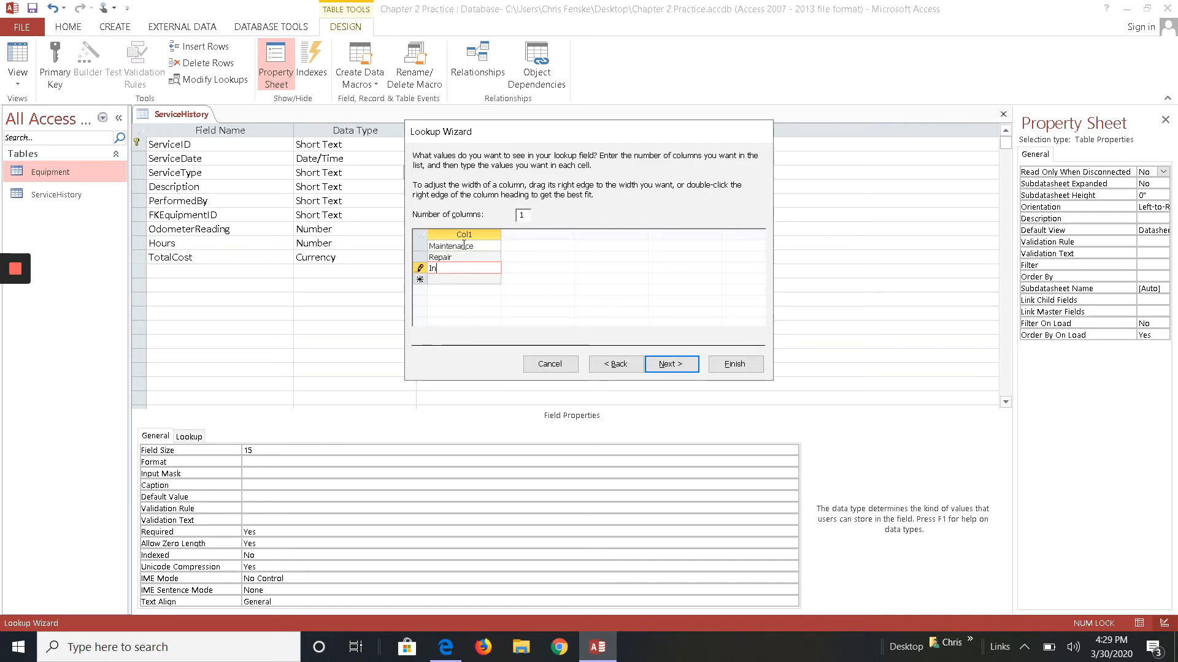
text(spection)
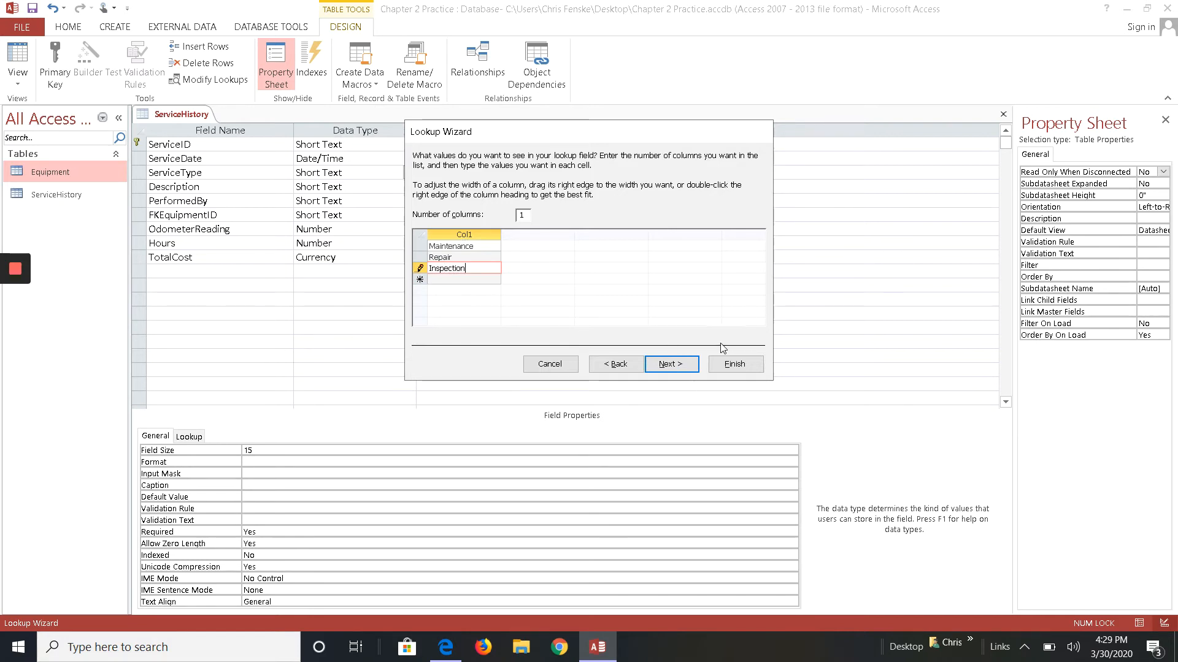
click(669, 364)
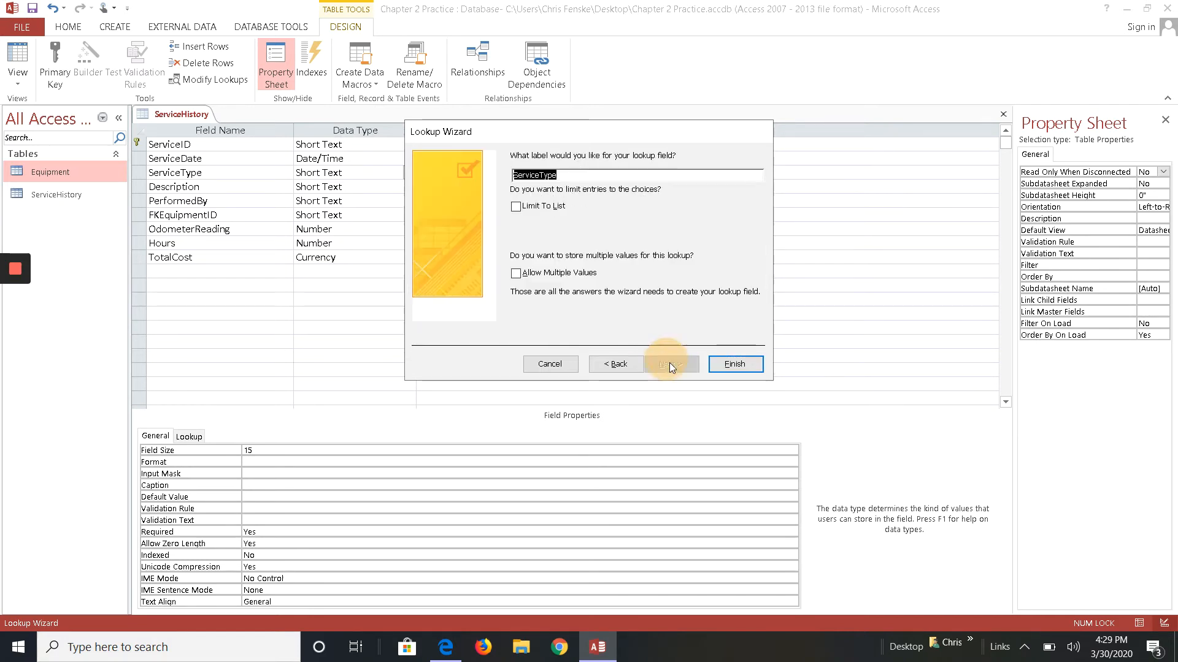
- Limit the ServiceType lookup to its list, finish the wizard, then save and close the table
click(526, 208)
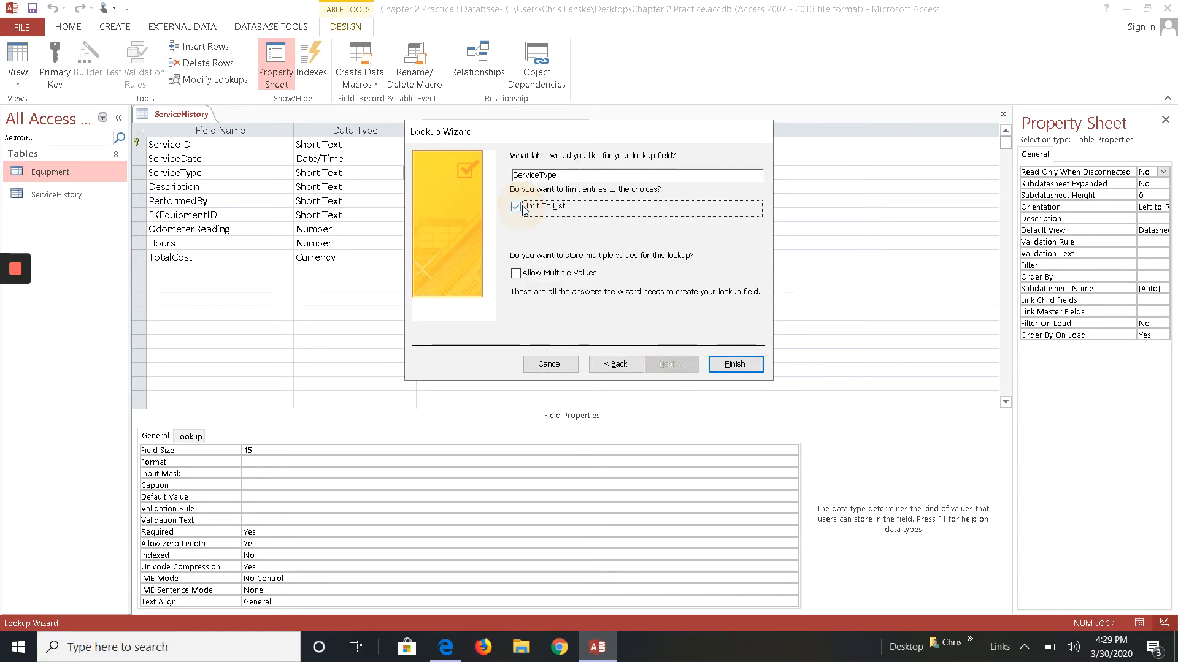
click(733, 364)
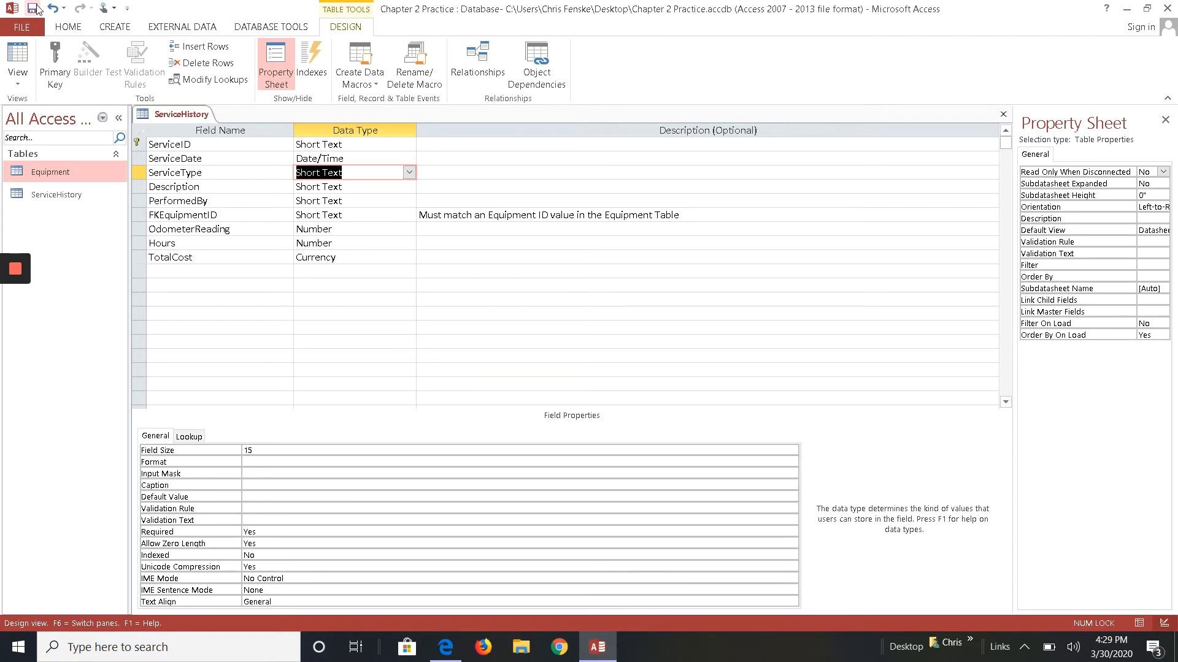
click(32, 9)
click(1004, 115)
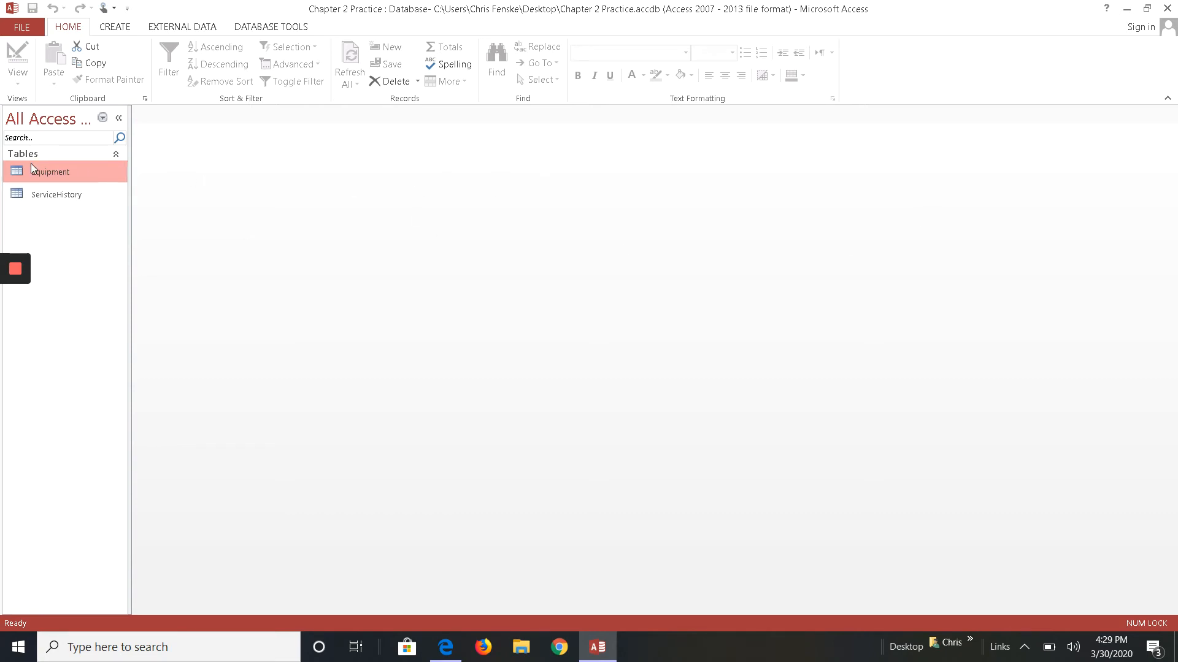
- Open the Equipment and ServiceHistory tables in Datasheet view to review them, then close them
double_click(50, 175)
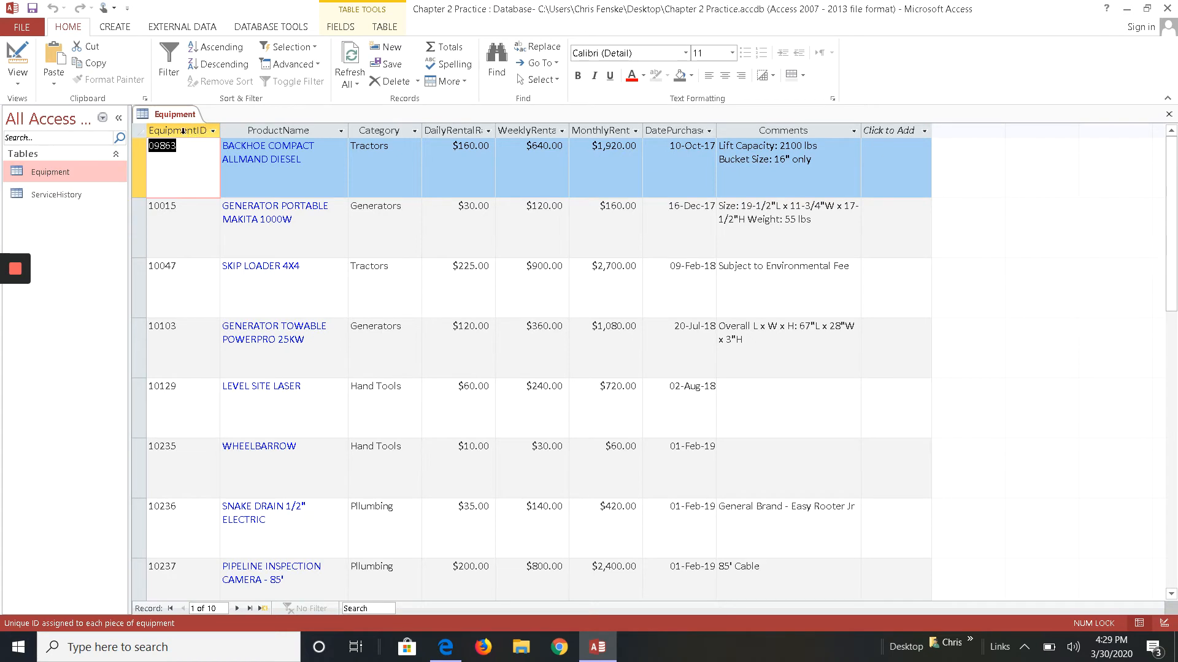
click(1168, 115)
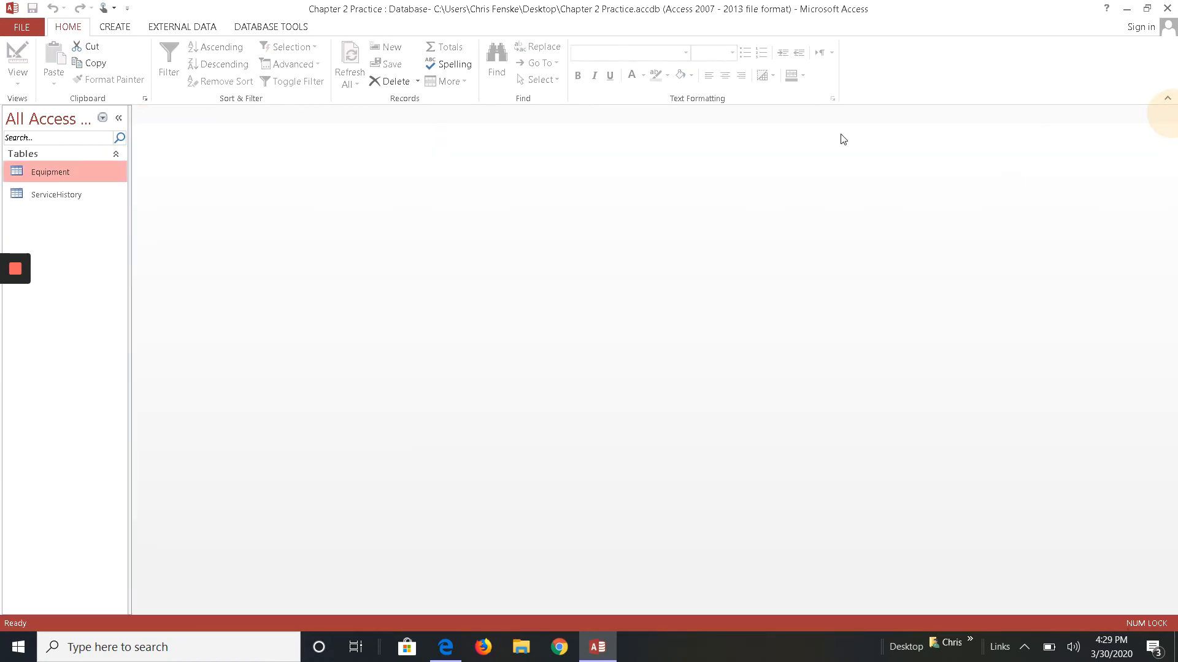
click(57, 197)
double_click(57, 198)
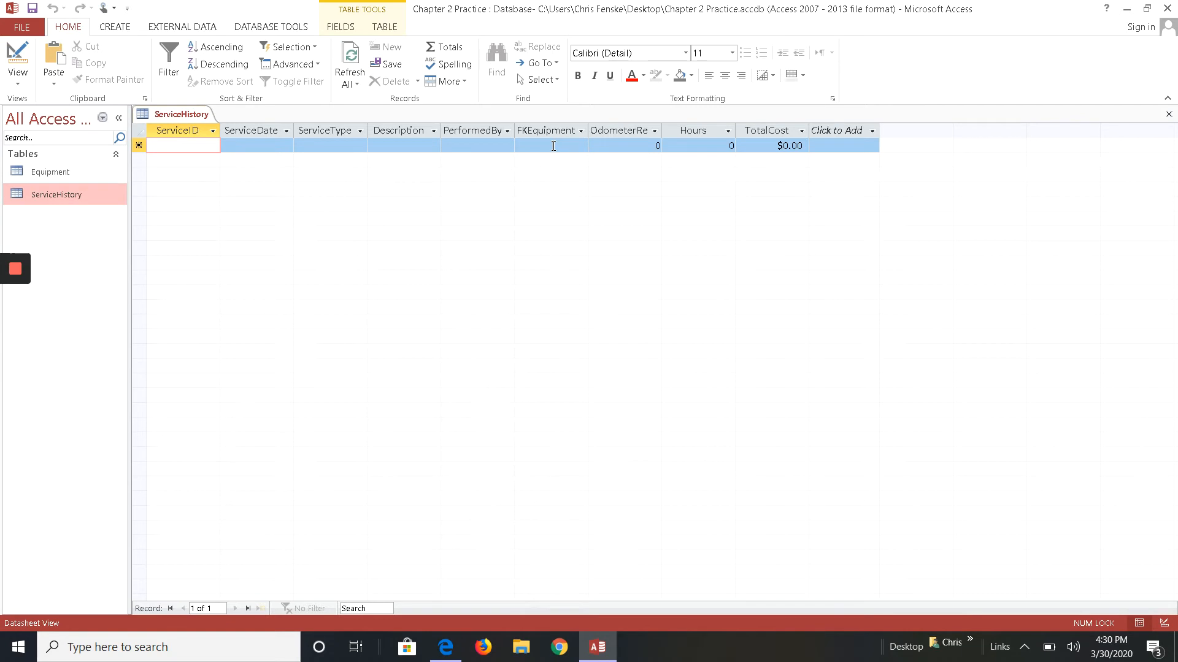
double_click(55, 172)
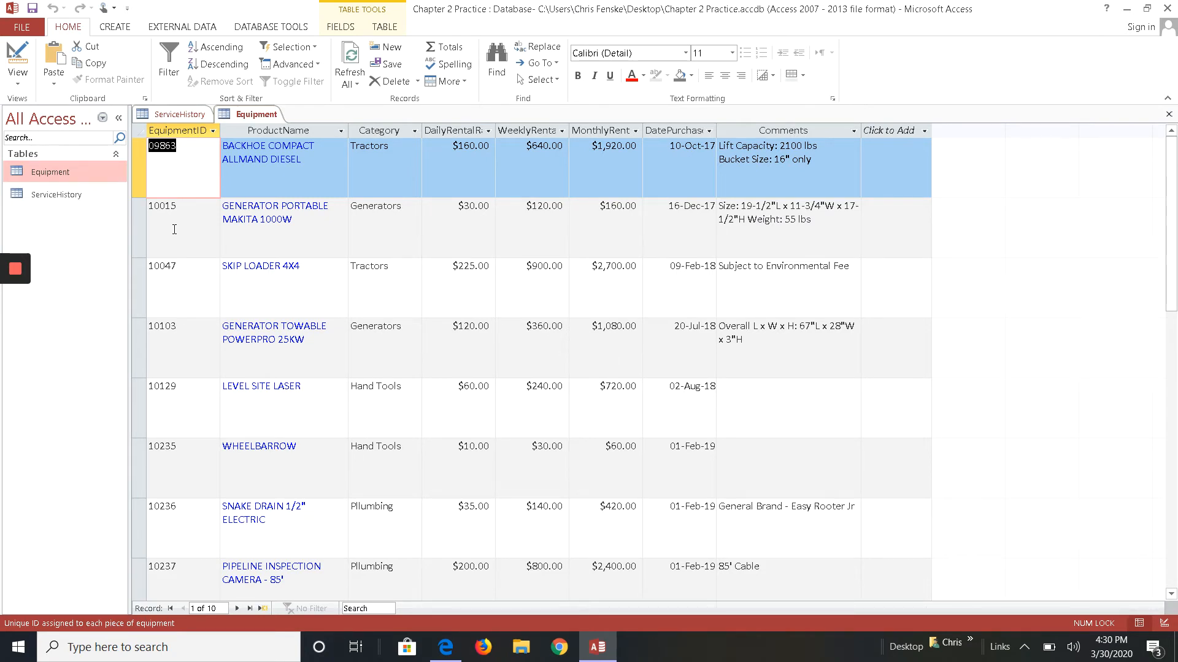
click(177, 114)
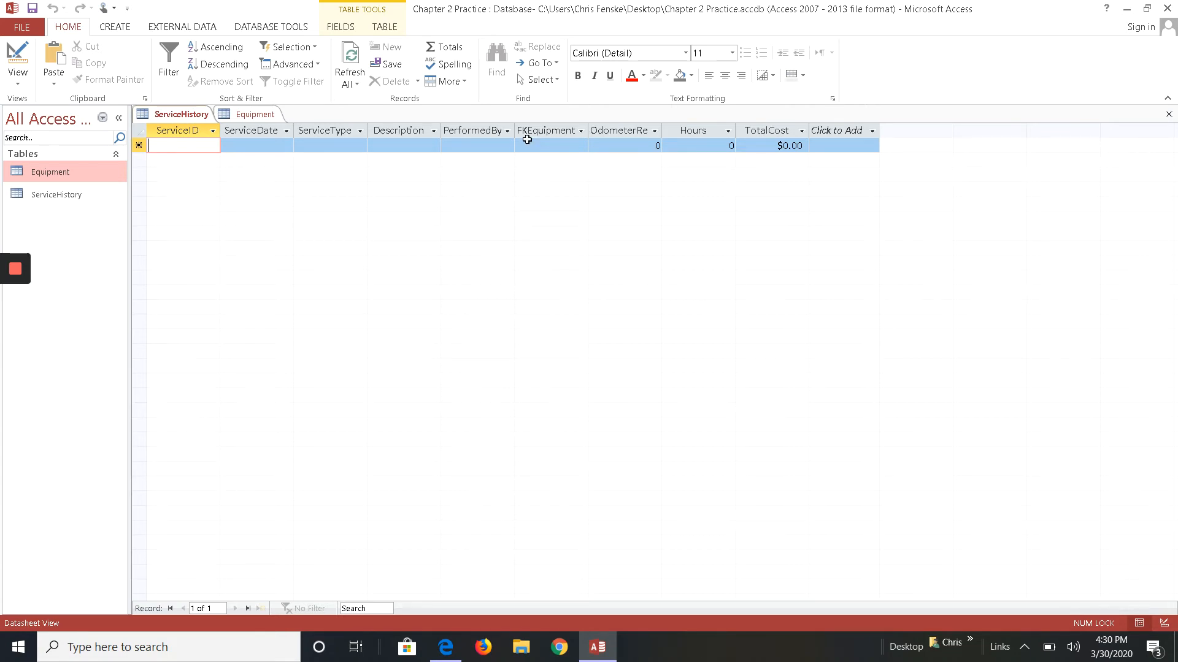
click(1169, 114)
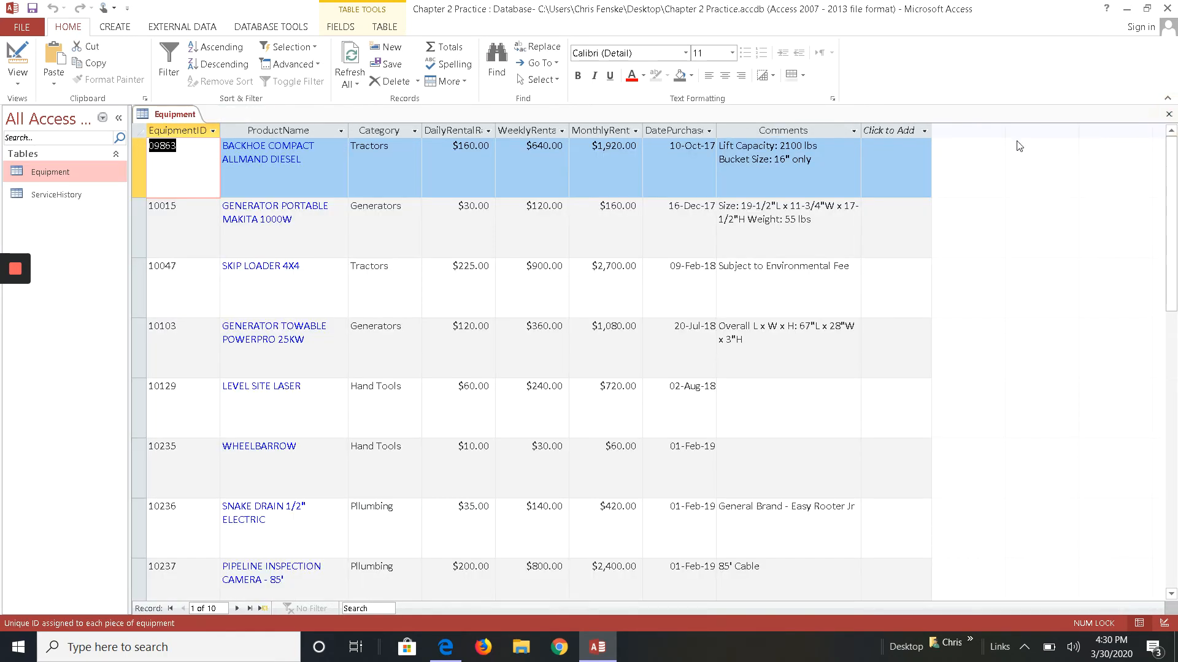
click(1168, 114)
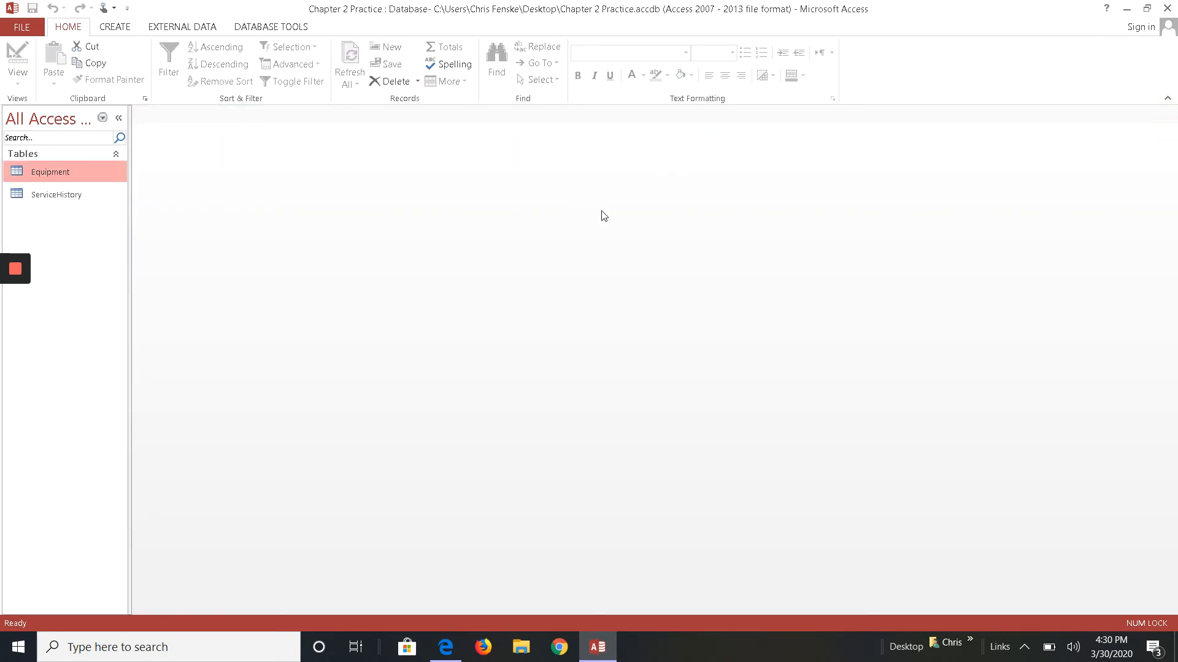
- Add the Equipment and ServiceHistory tables to the Relationships window and enlarge their field lists
click(282, 32)
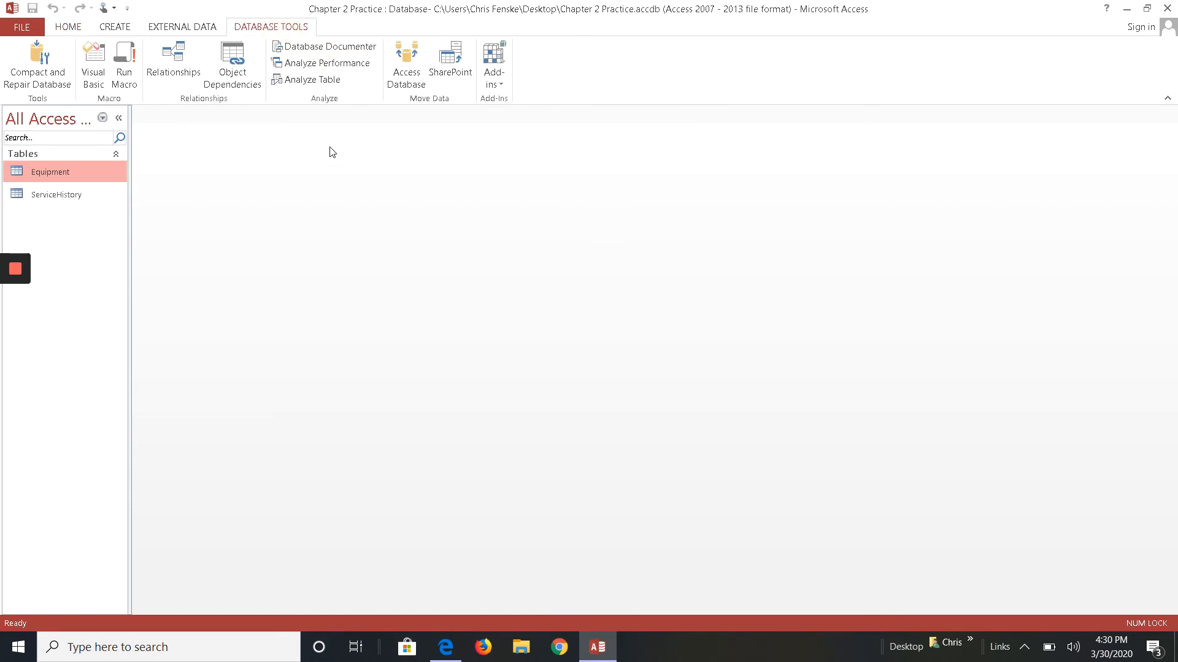
click(168, 63)
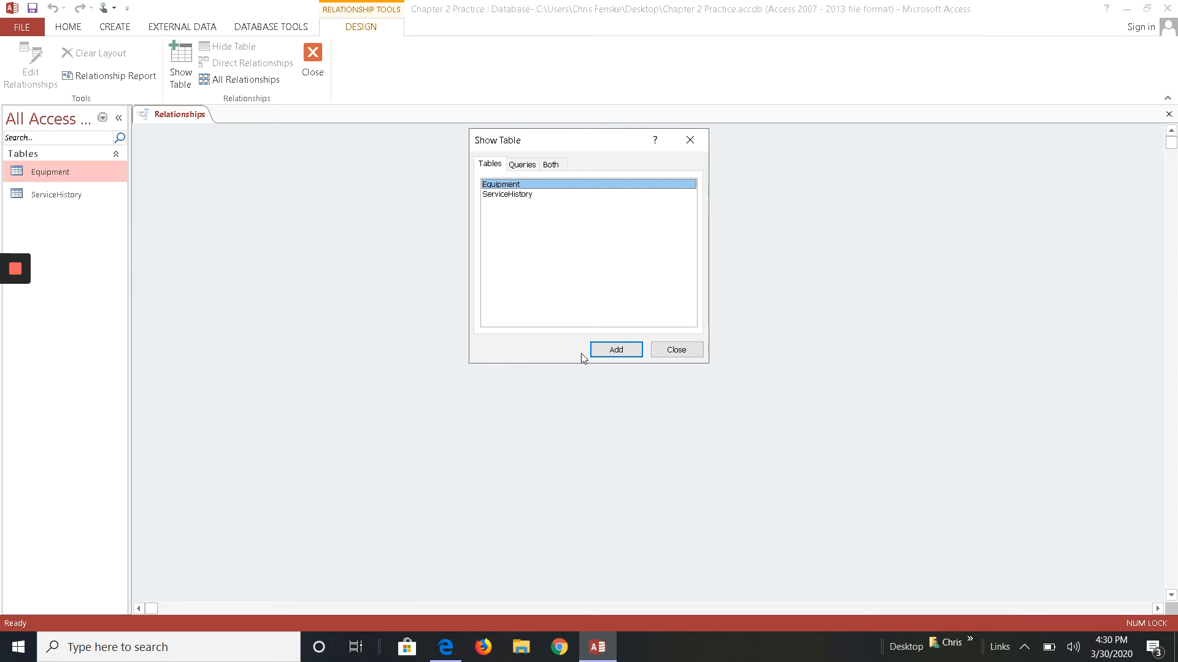
click(620, 348)
click(514, 195)
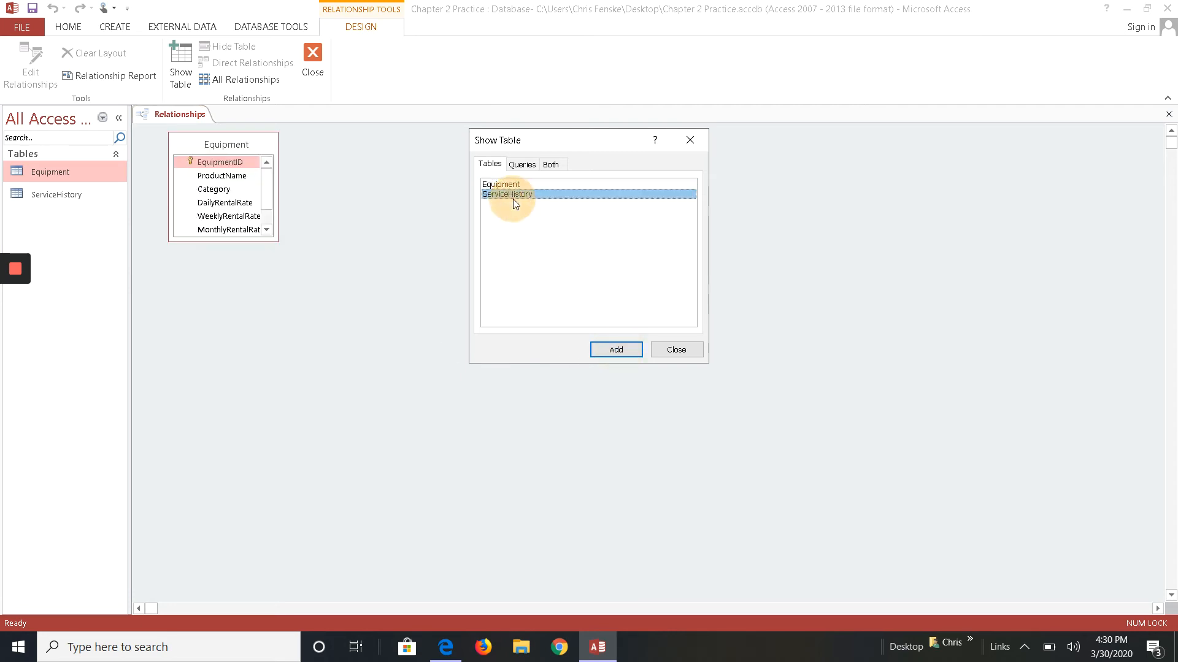
click(622, 351)
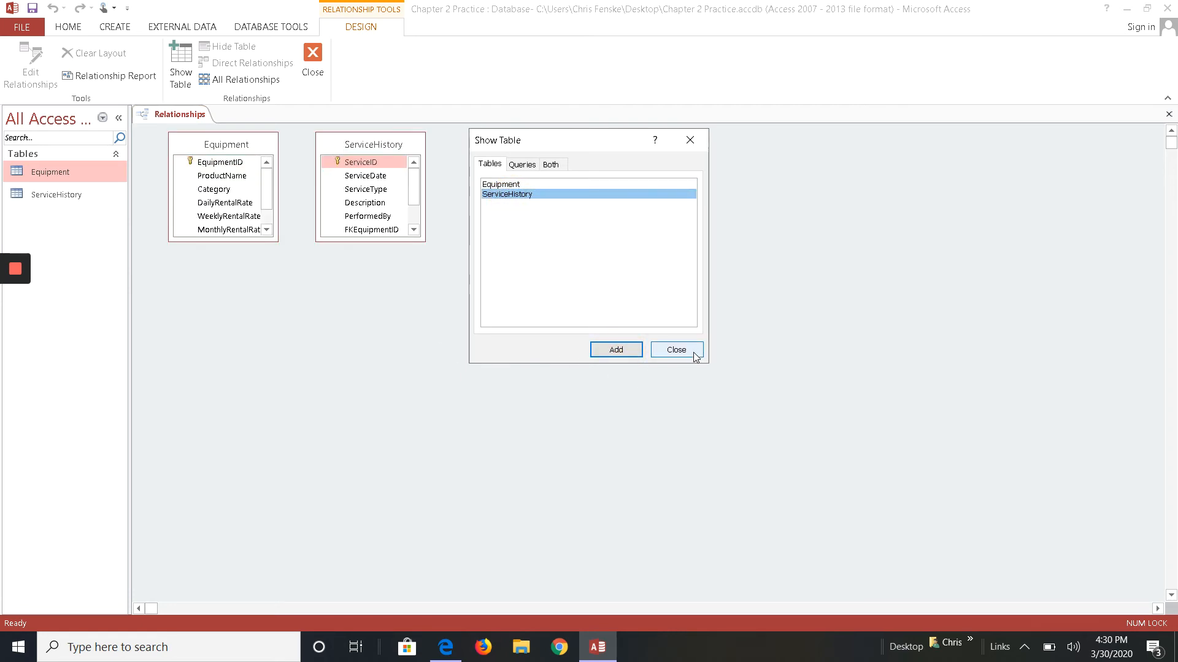
click(677, 350)
drag(385, 241, 413, 303)
drag(241, 241, 246, 349)
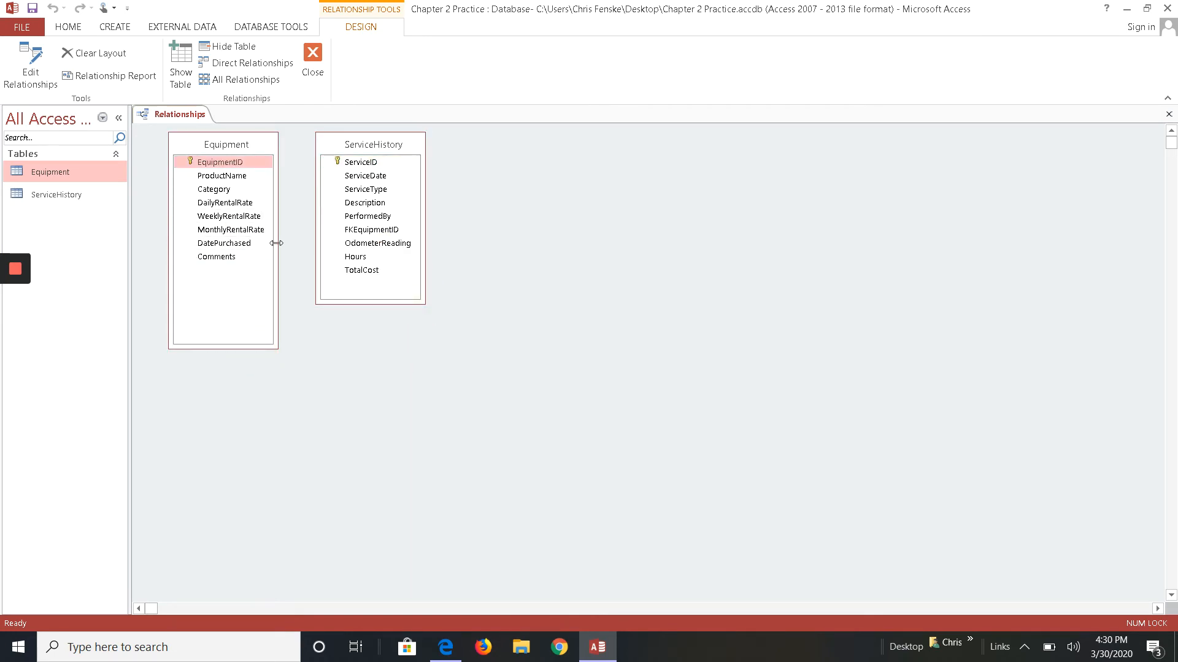
drag(278, 241, 297, 241)
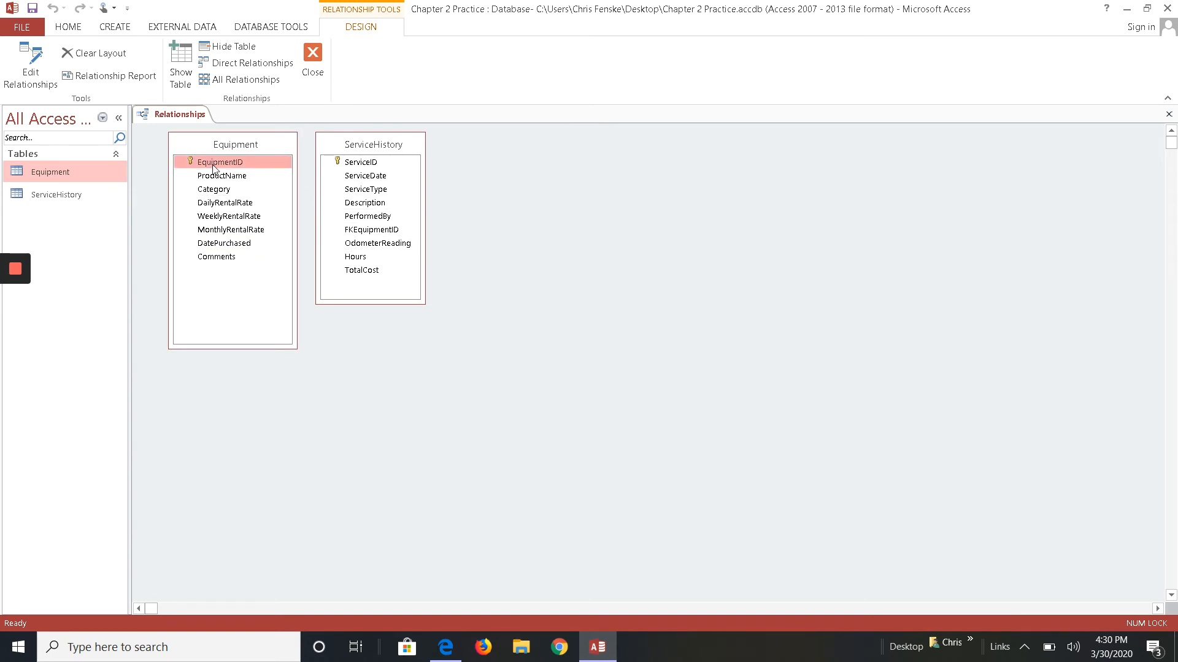
- Relate EquipmentID to FKEquipmentID, enforcing referential integrity with cascade update and cascade delete
drag(229, 169, 378, 233)
drag(214, 167, 379, 234)
drag(225, 165, 365, 231)
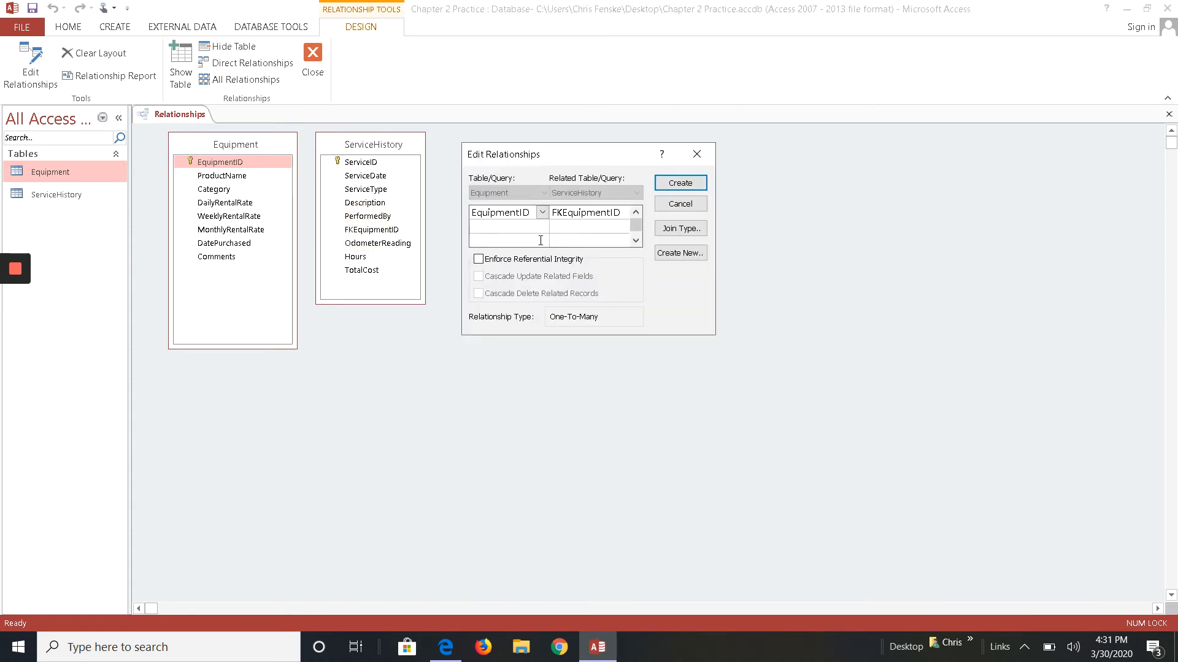
click(480, 261)
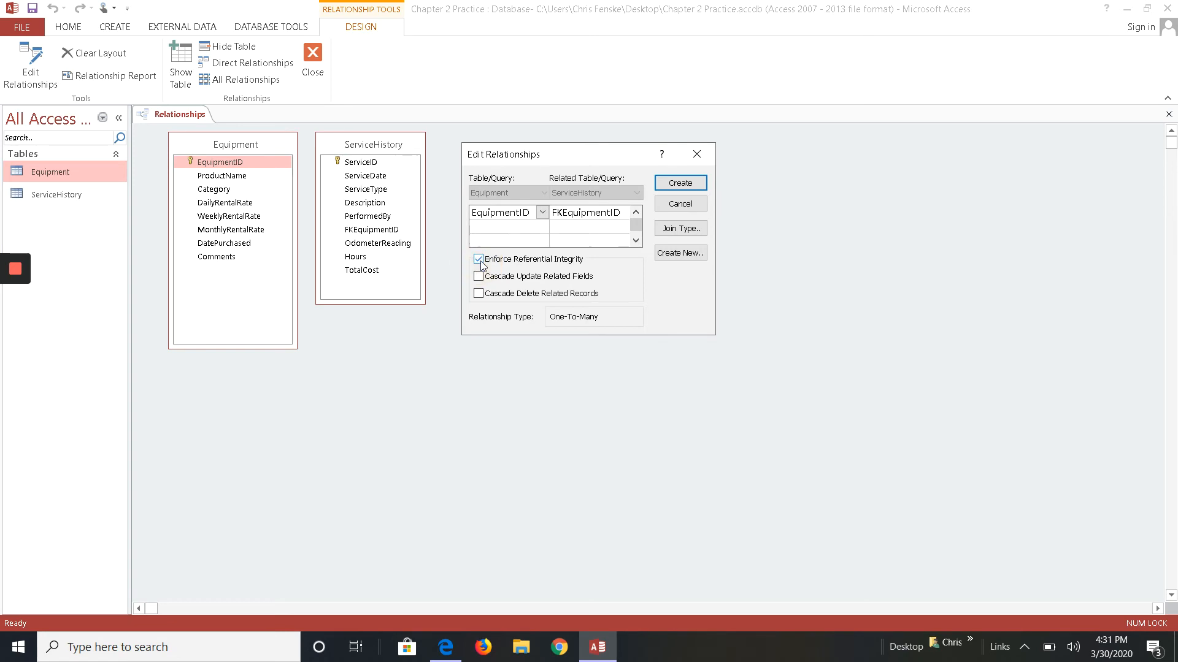
click(478, 293)
click(680, 183)
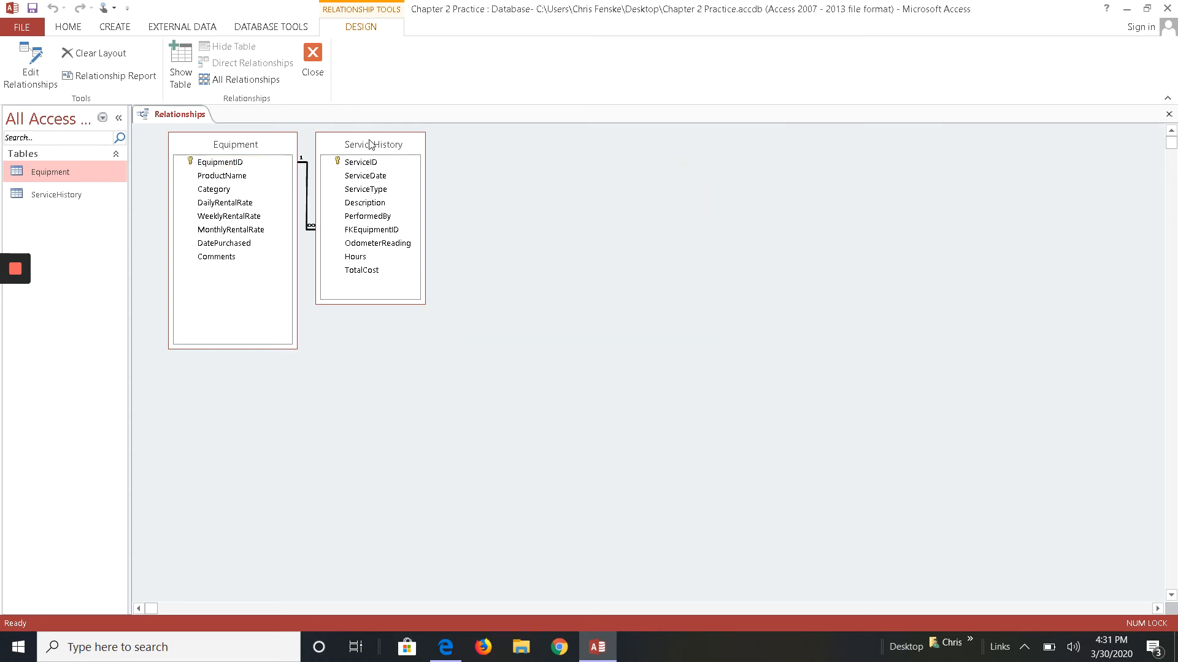
- Move the ServiceHistory table box further right and close the Relationships window
drag(375, 143, 555, 162)
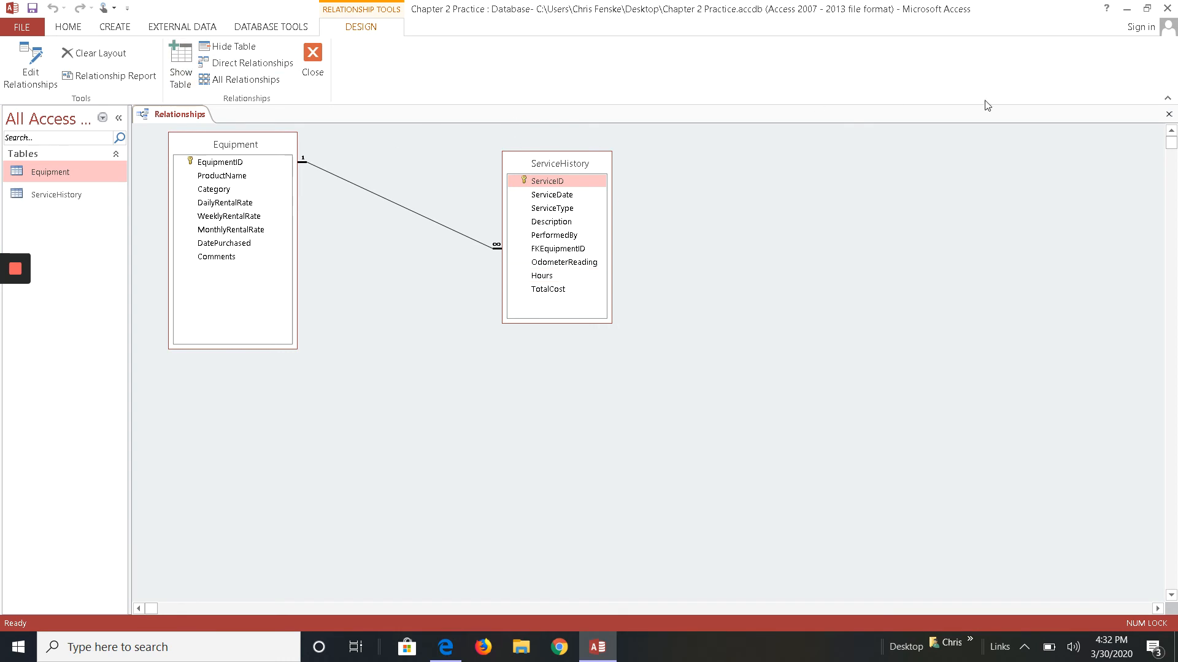
click(1168, 115)
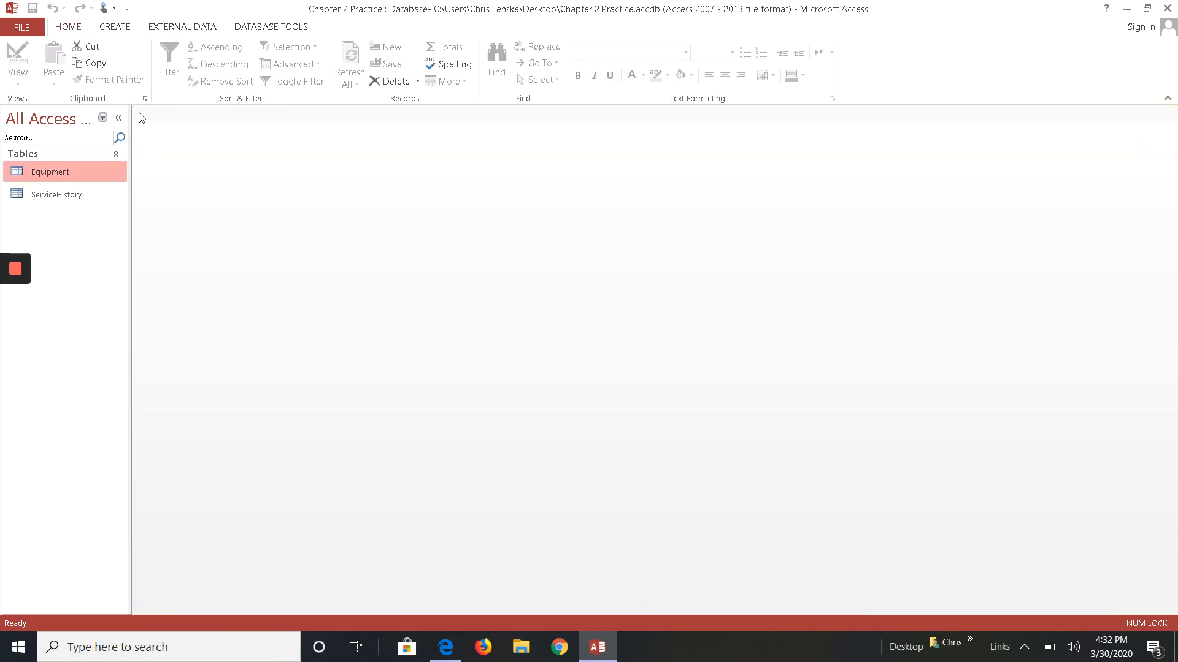
- Try to append the records from ServiceHistoryDataFile-02 to the ServiceHistory table, then cancel the import wizard
click(209, 28)
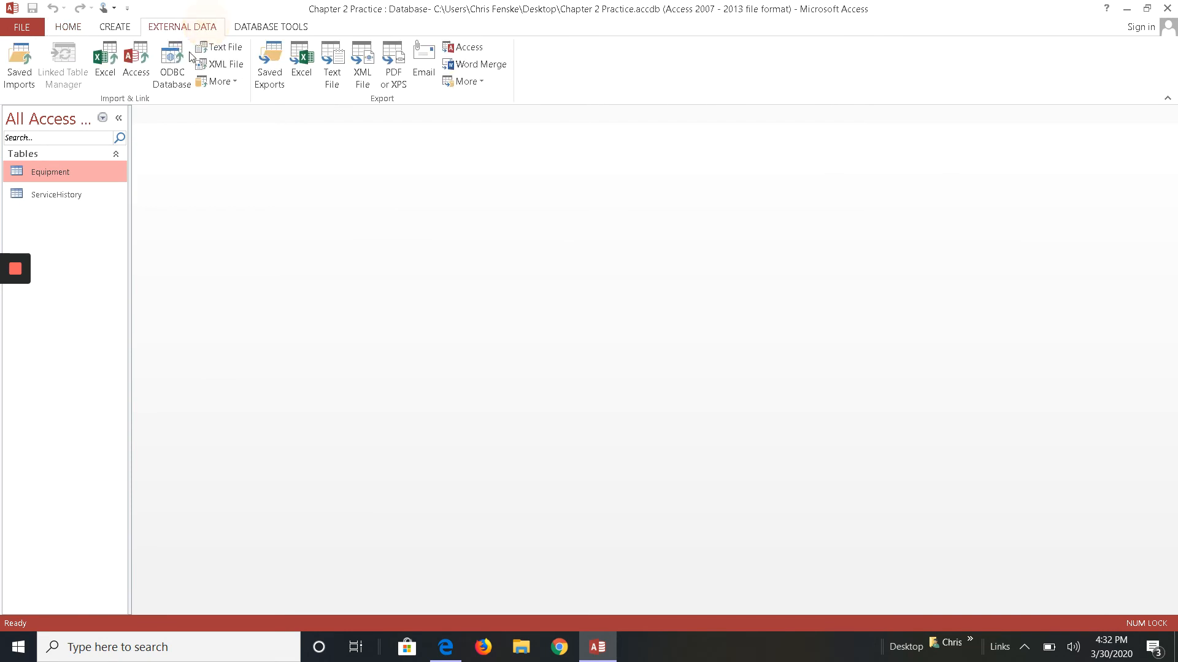
click(108, 72)
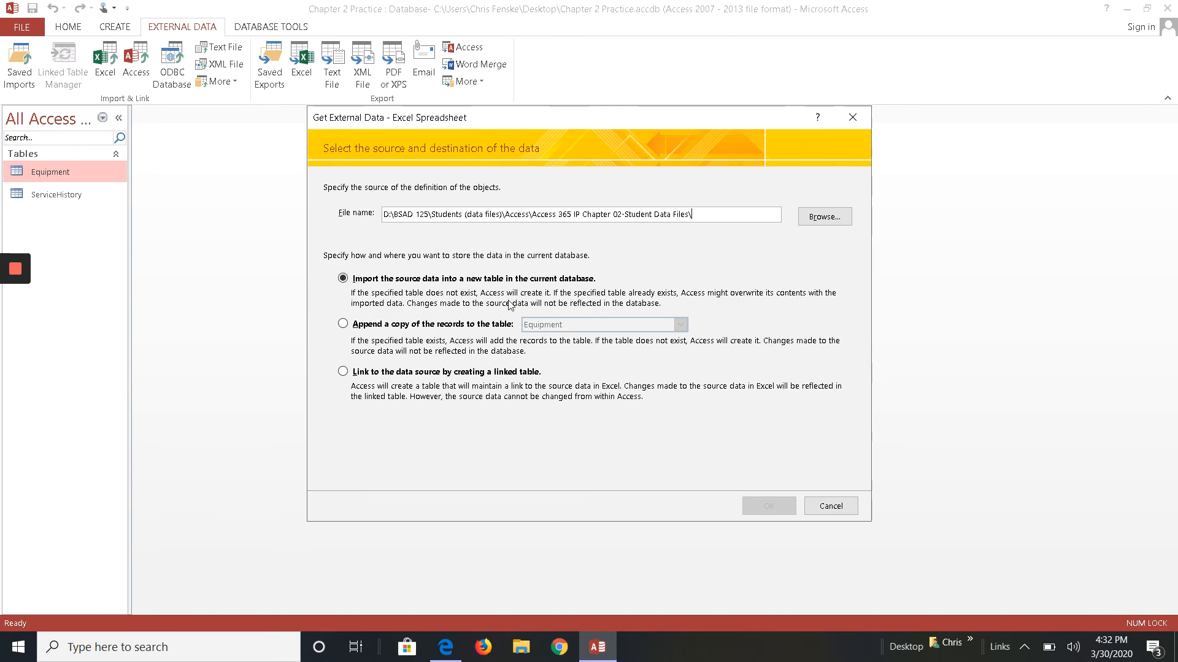
click(848, 218)
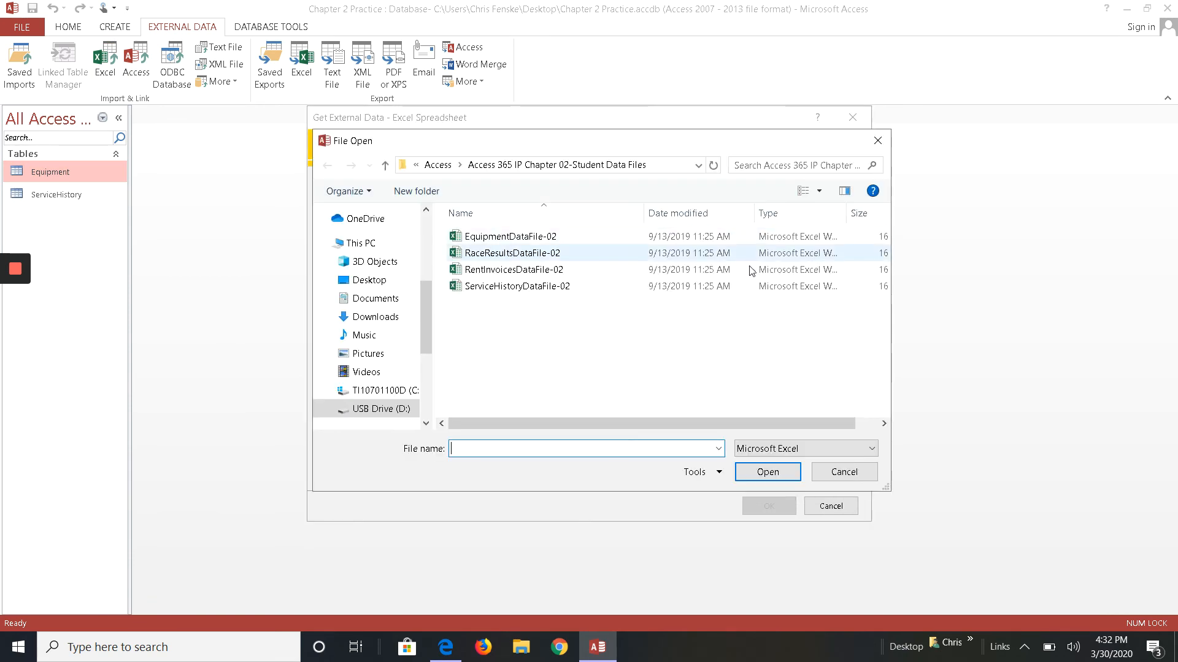
double_click(559, 287)
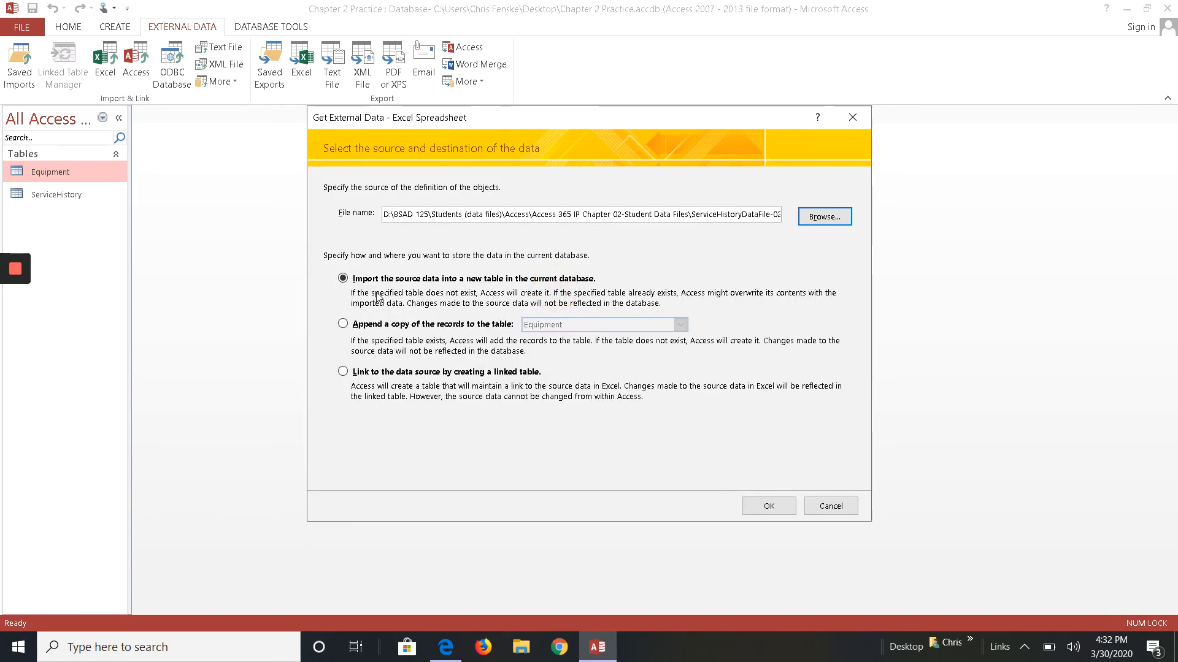
click(343, 324)
click(680, 324)
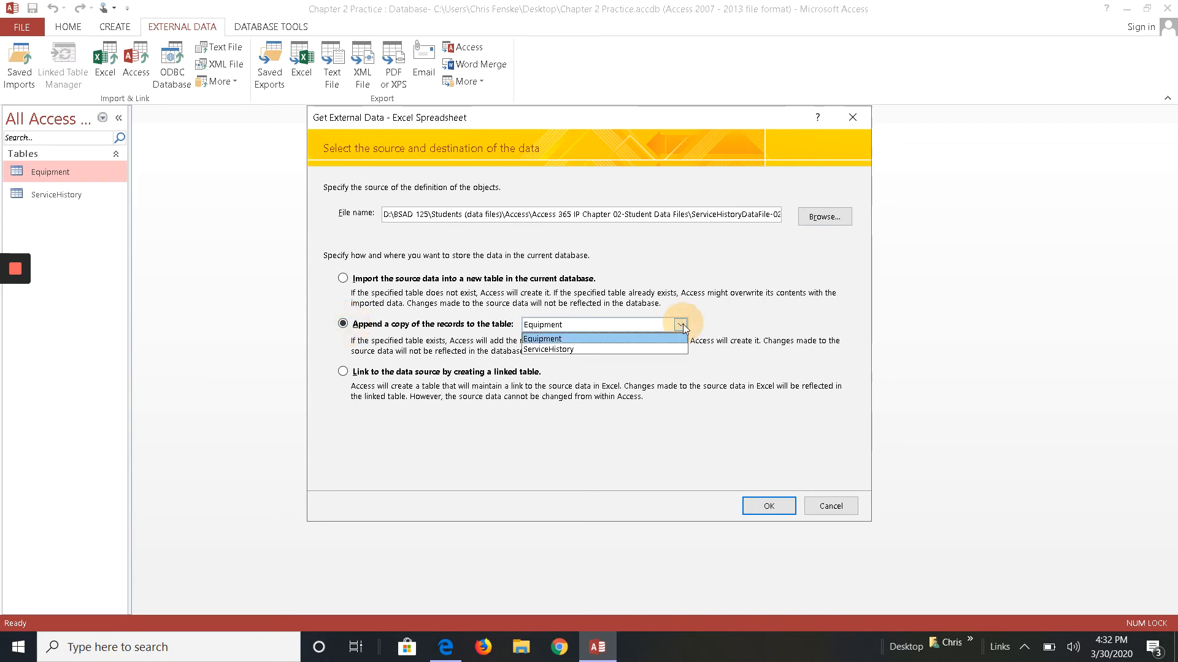
click(653, 348)
click(767, 505)
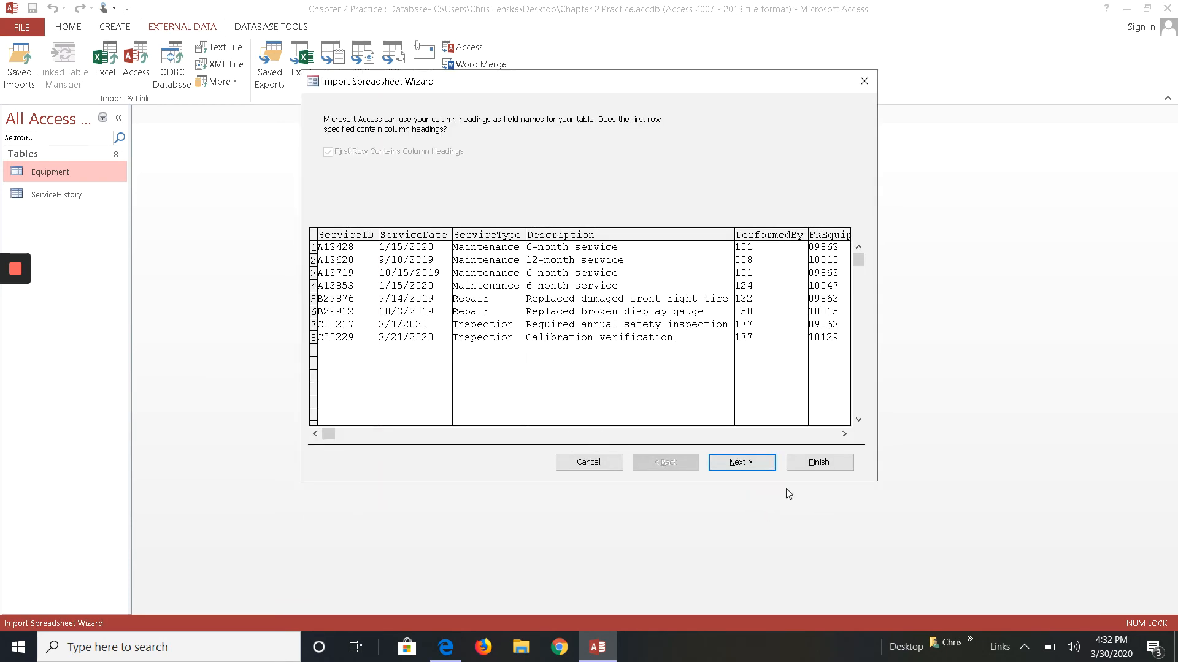
click(751, 462)
click(811, 462)
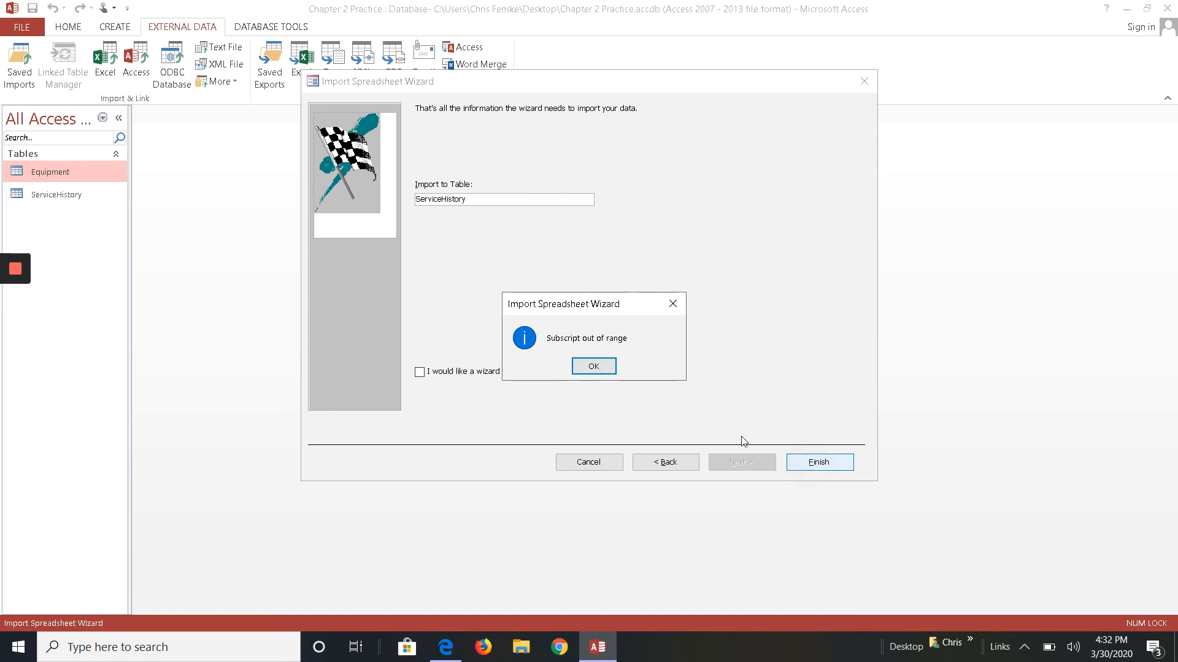
click(594, 366)
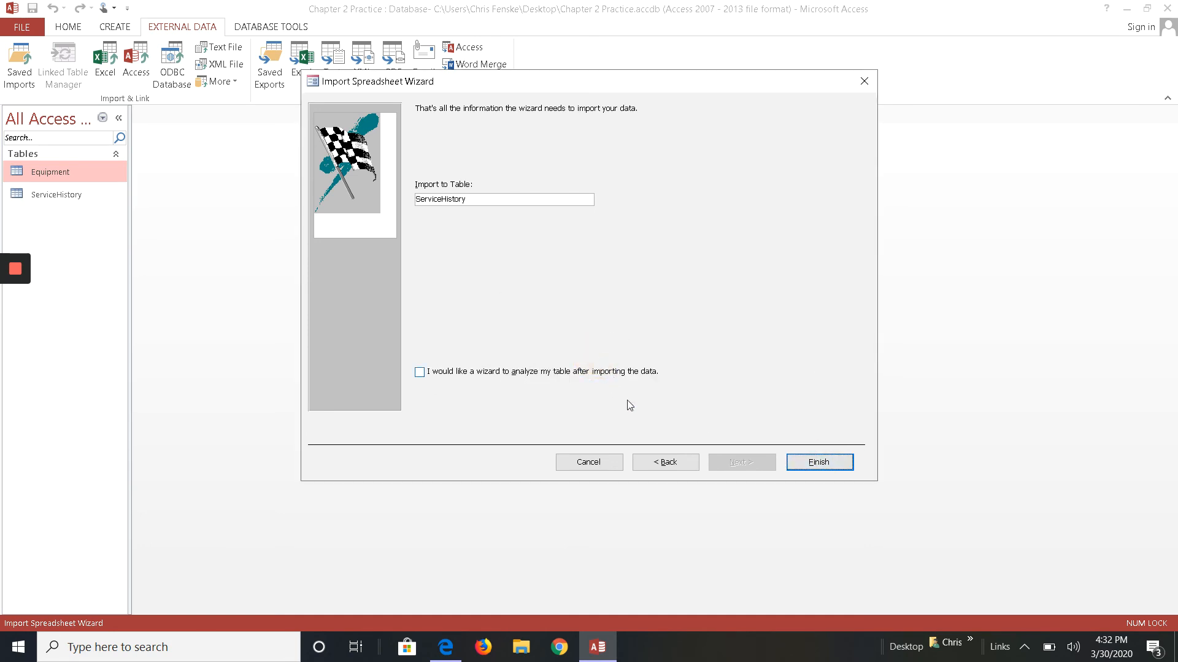
click(602, 465)
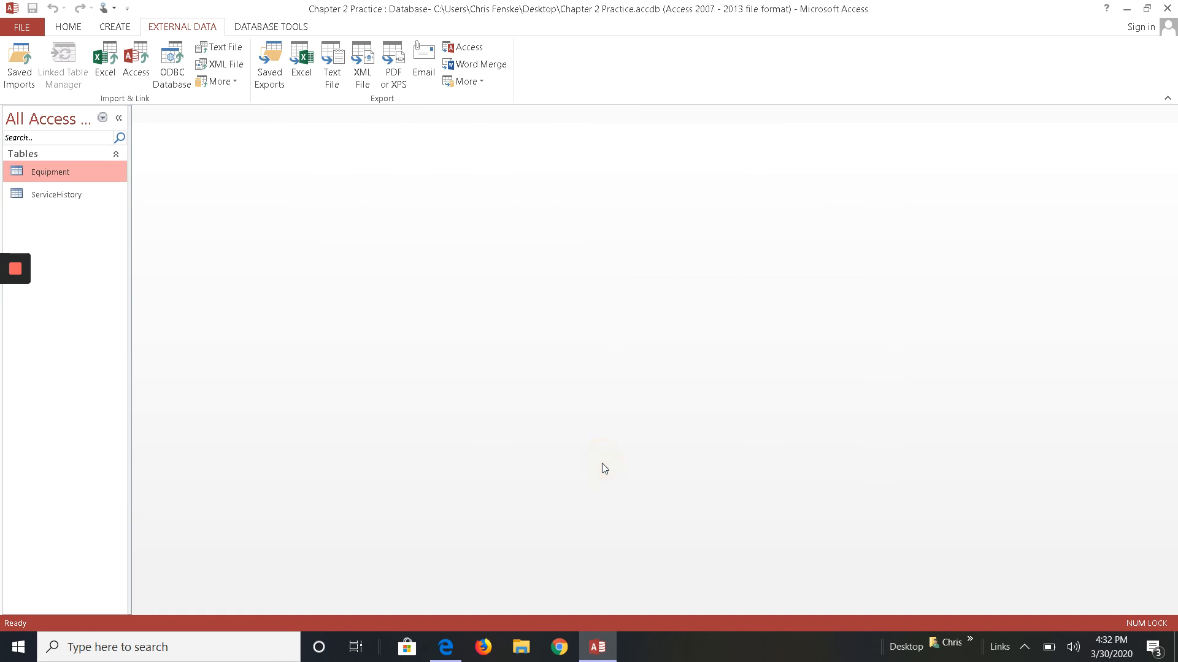
- Open the ServiceHistory table in Design view to inspect the FKEquipmentID and TotalCost field properties, then close it
click(32, 192)
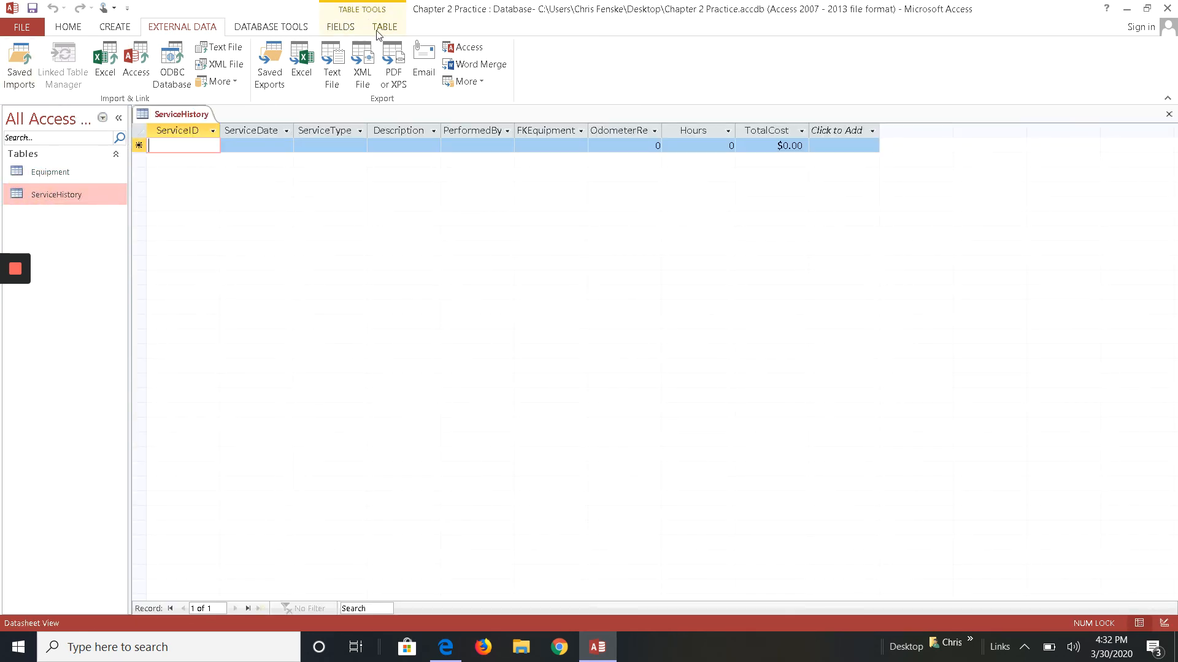
click(379, 28)
click(340, 27)
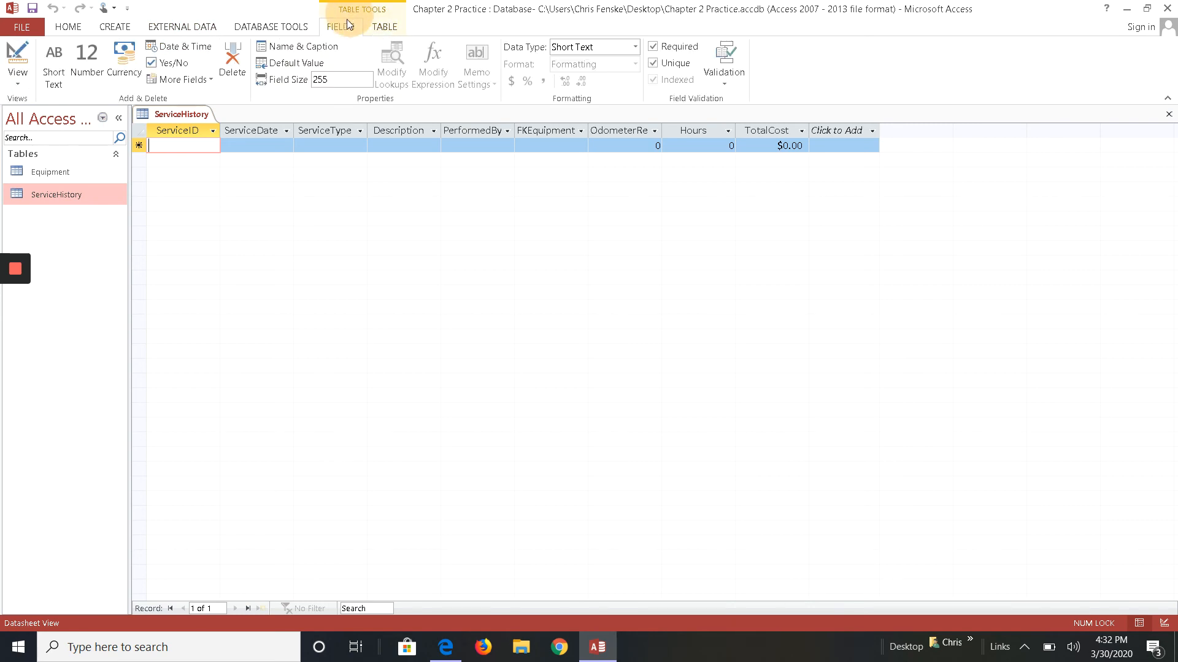
click(18, 61)
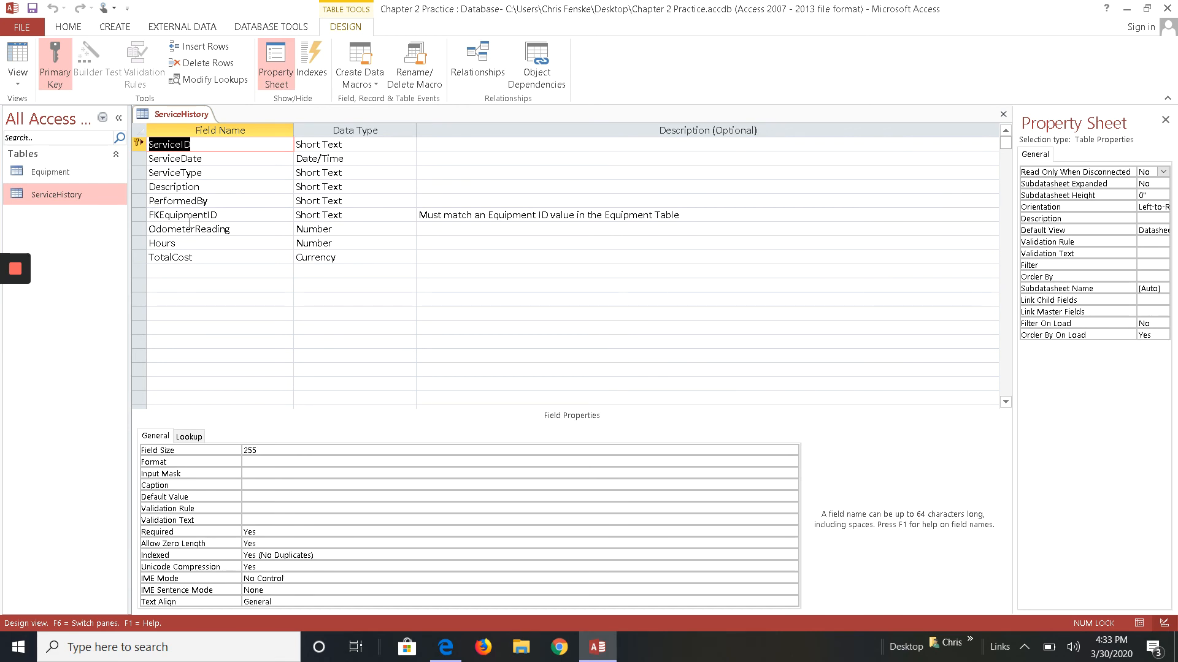
click(224, 216)
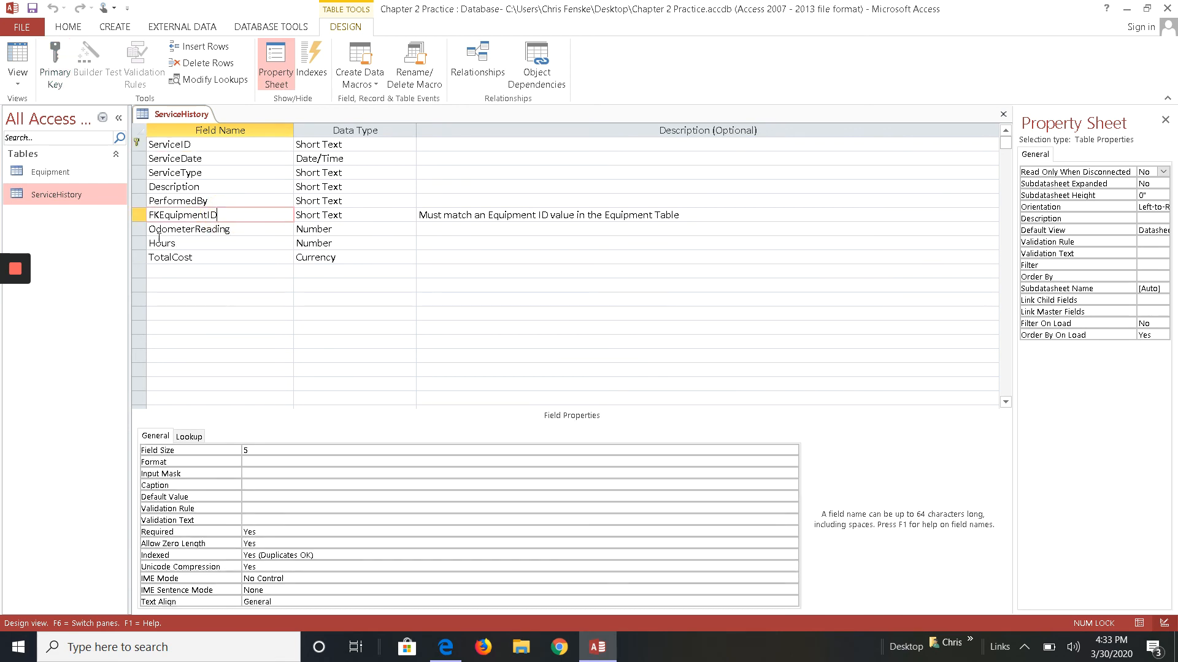
click(202, 258)
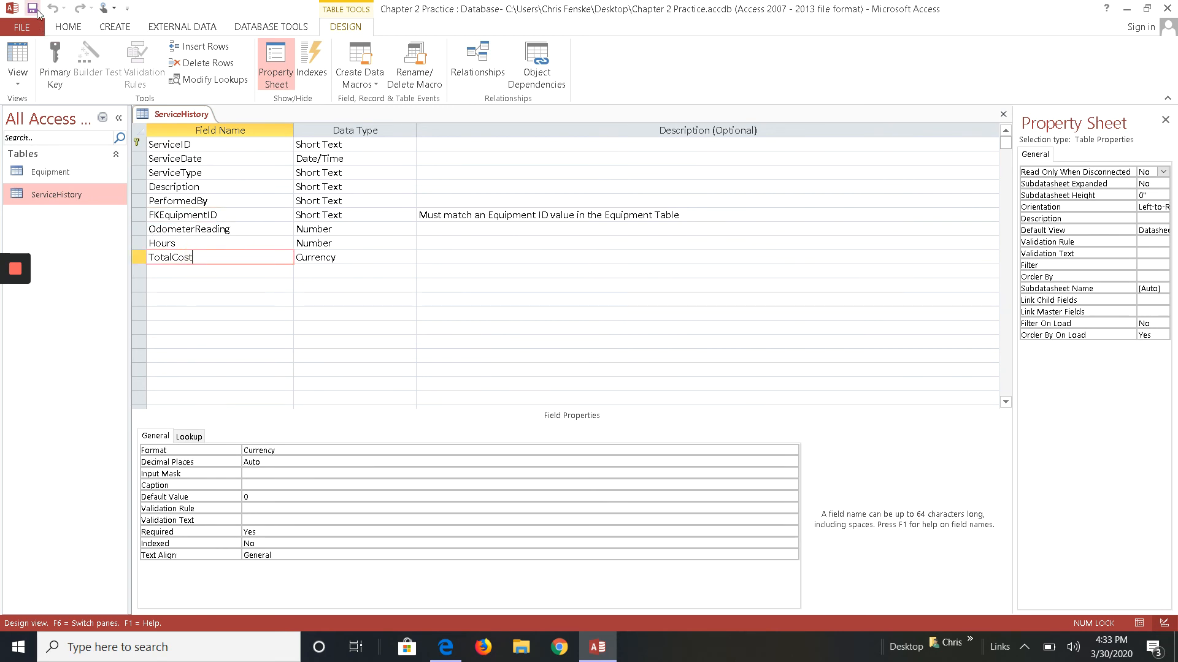
click(1002, 114)
- Try again to append the ServiceHistoryDataFile-02 spreadsheet records to the ServiceHistory table
click(164, 27)
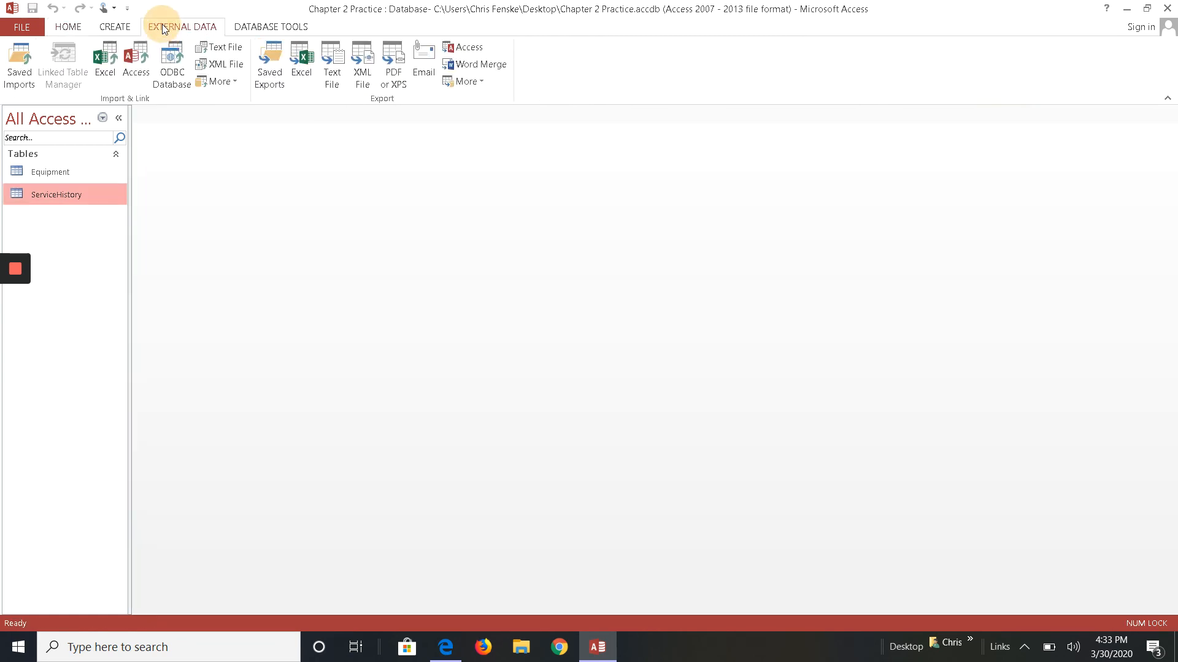
click(110, 68)
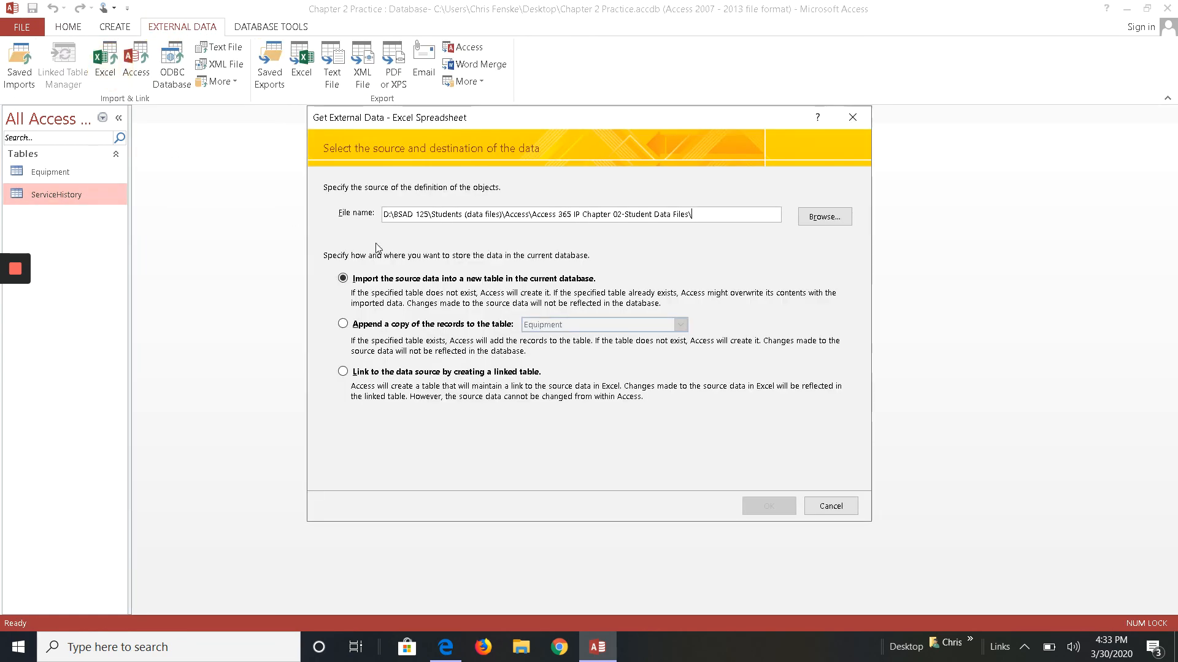
click(819, 216)
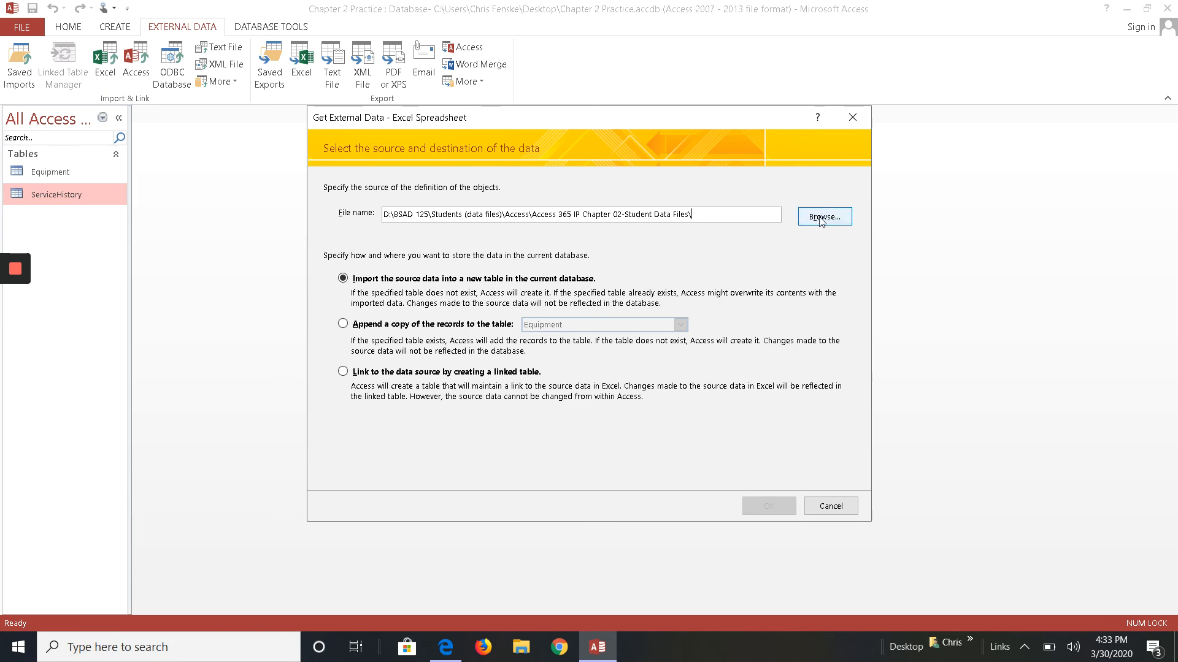
double_click(531, 287)
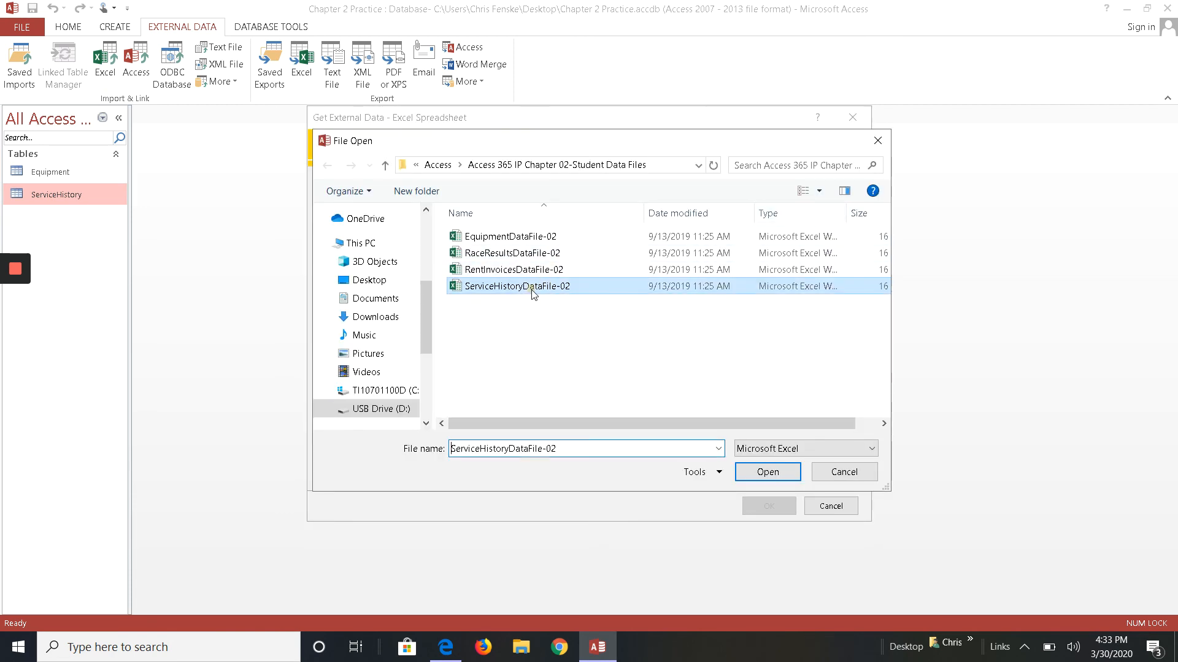
click(371, 327)
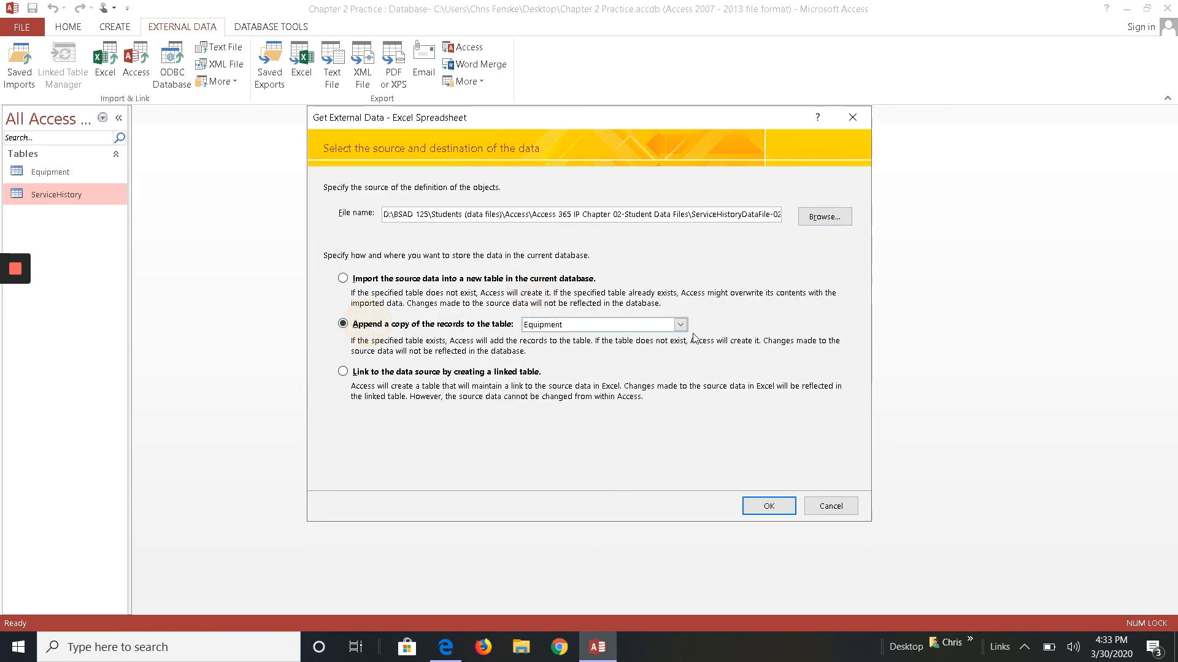
click(681, 324)
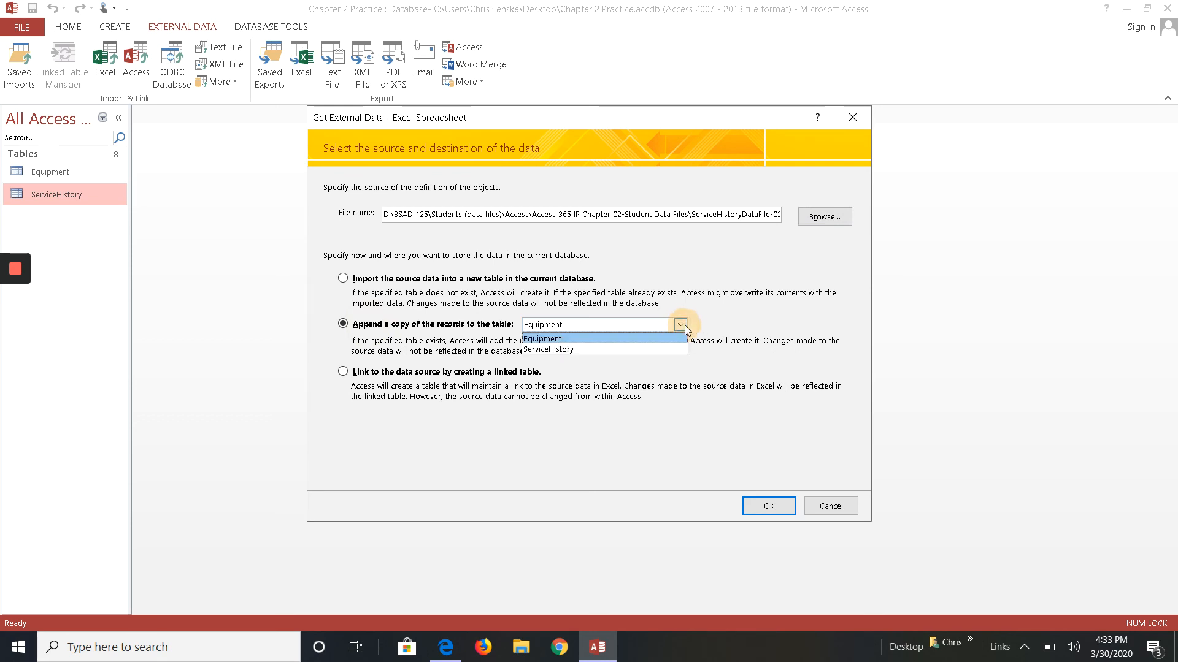
click(628, 345)
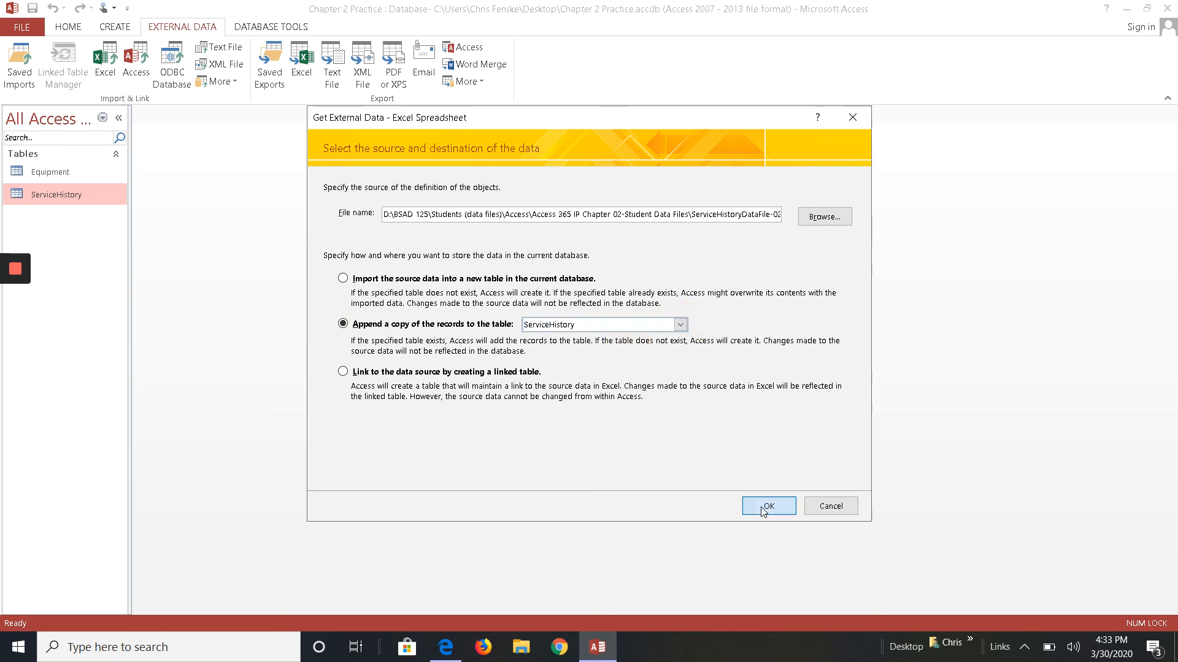
click(761, 506)
click(747, 470)
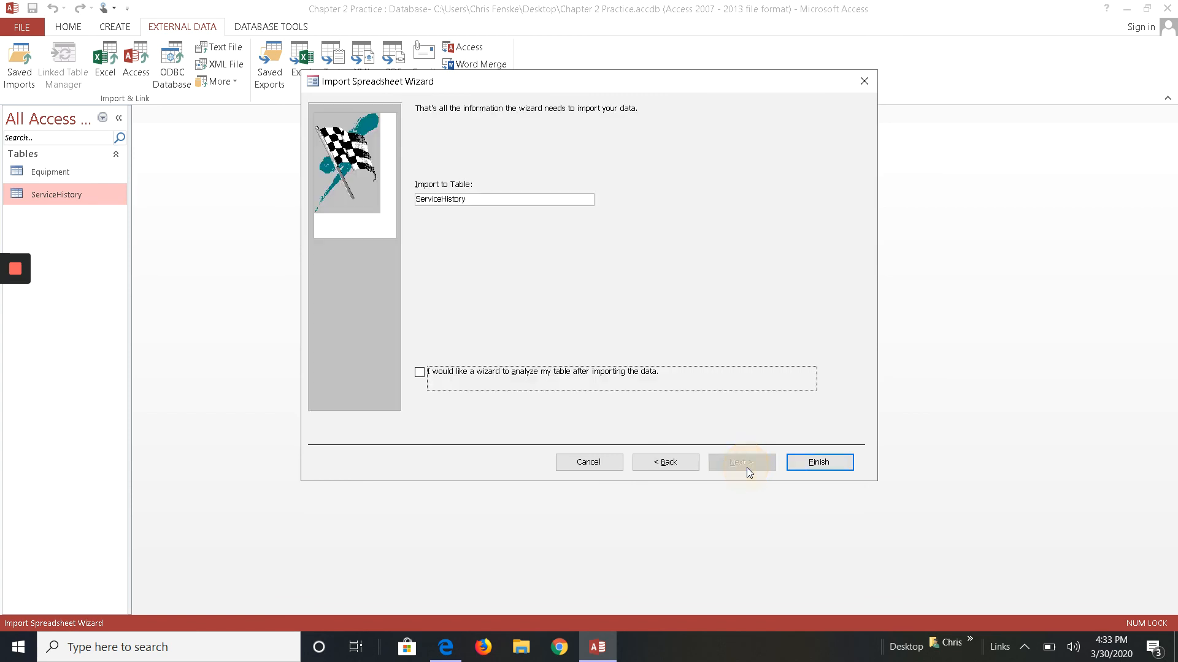
click(810, 464)
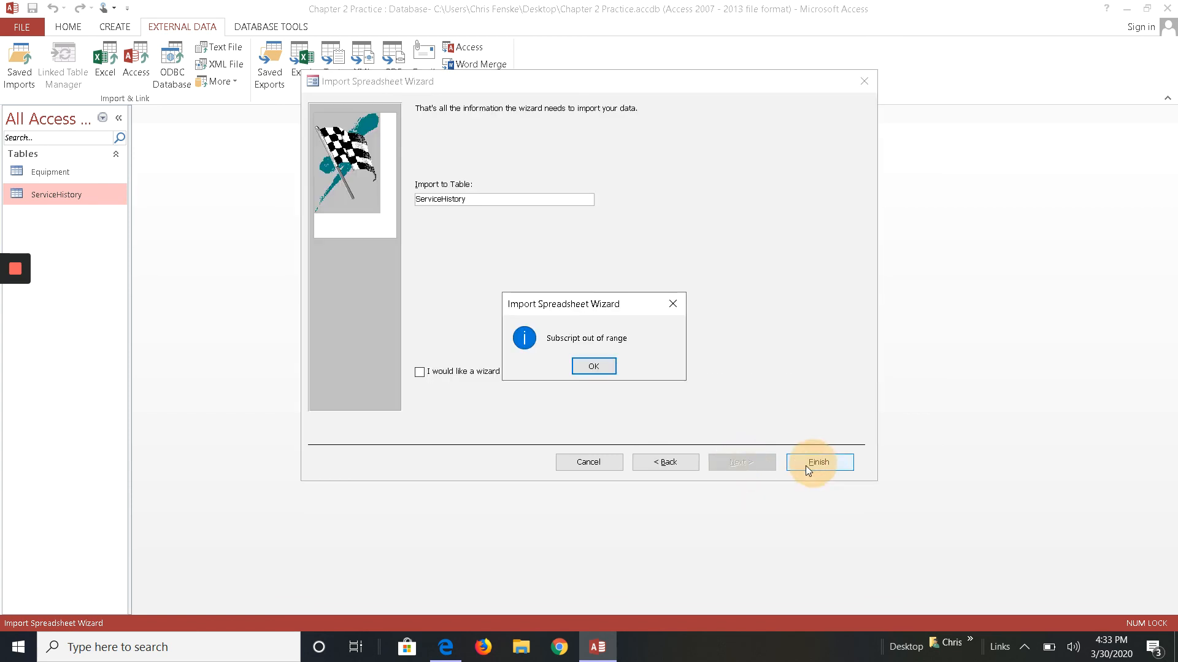
click(593, 368)
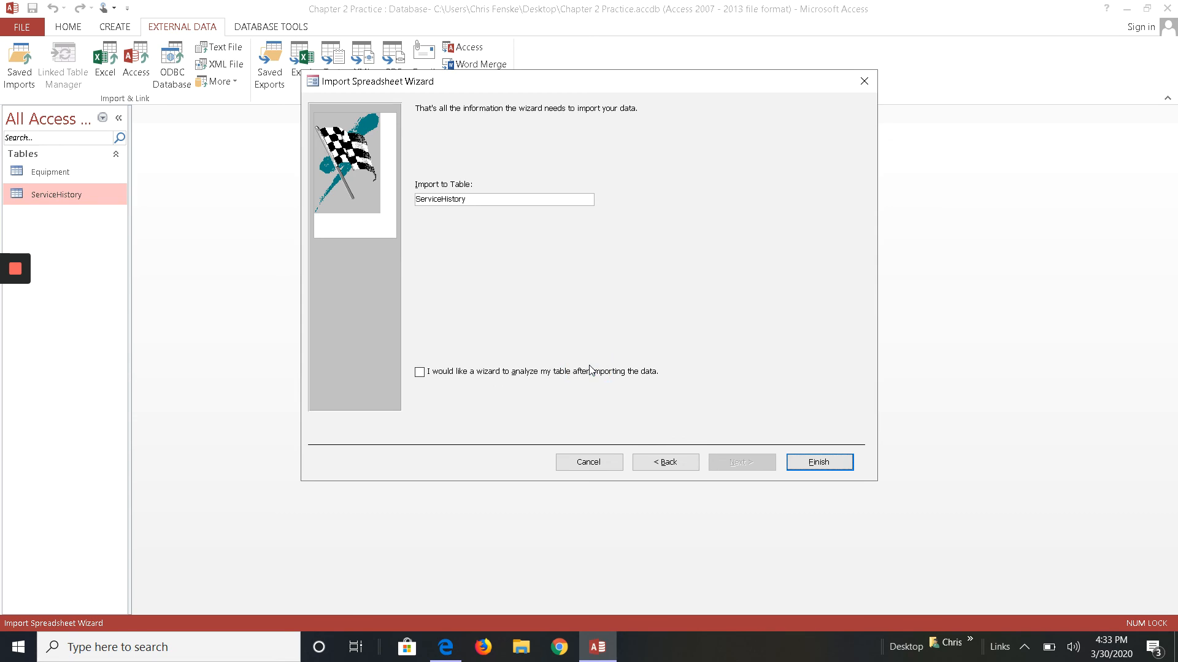
- Try finishing the import with the analyze-table option selected, then cancel the import wizard
click(441, 372)
click(823, 461)
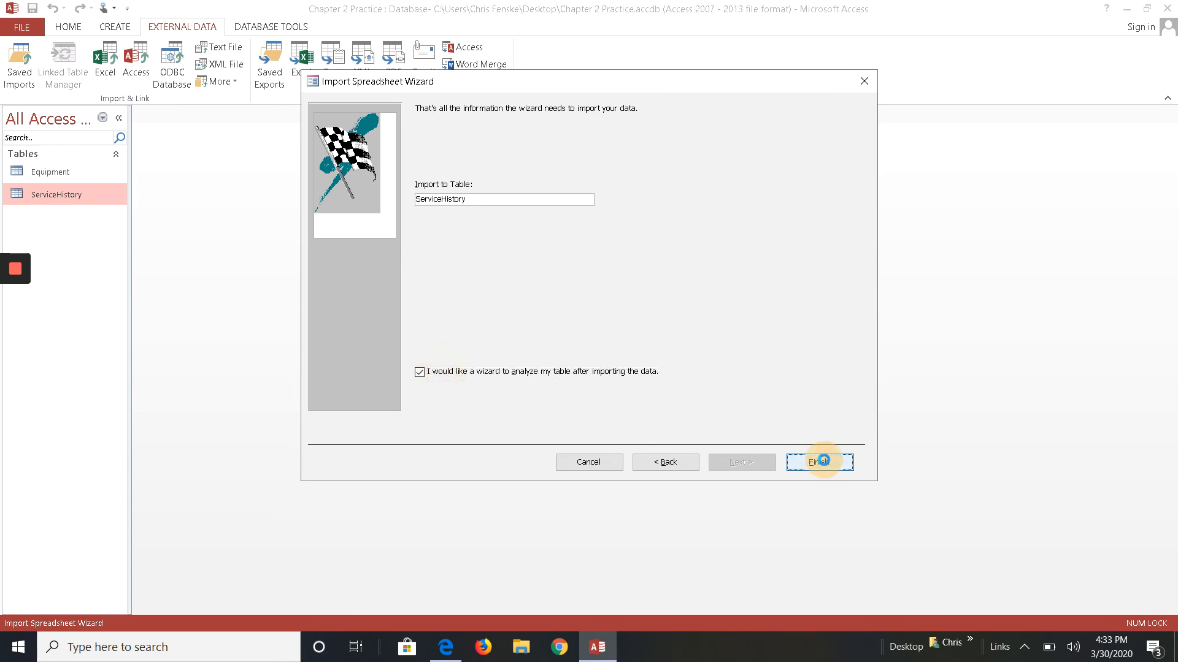
click(592, 368)
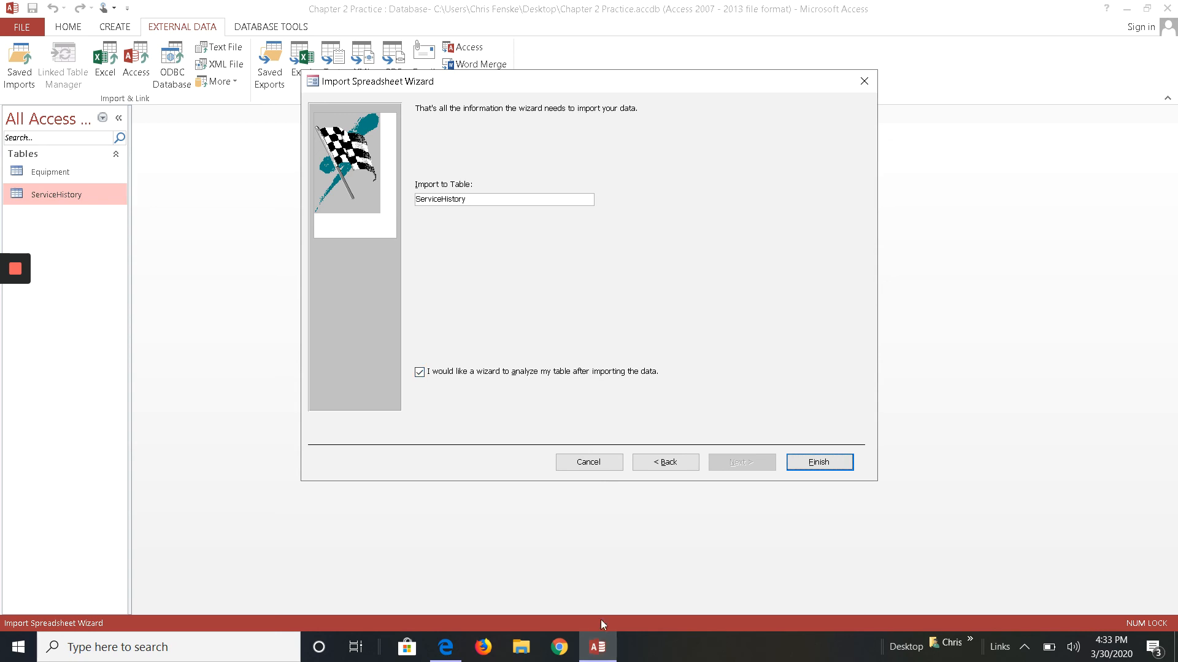
click(565, 466)
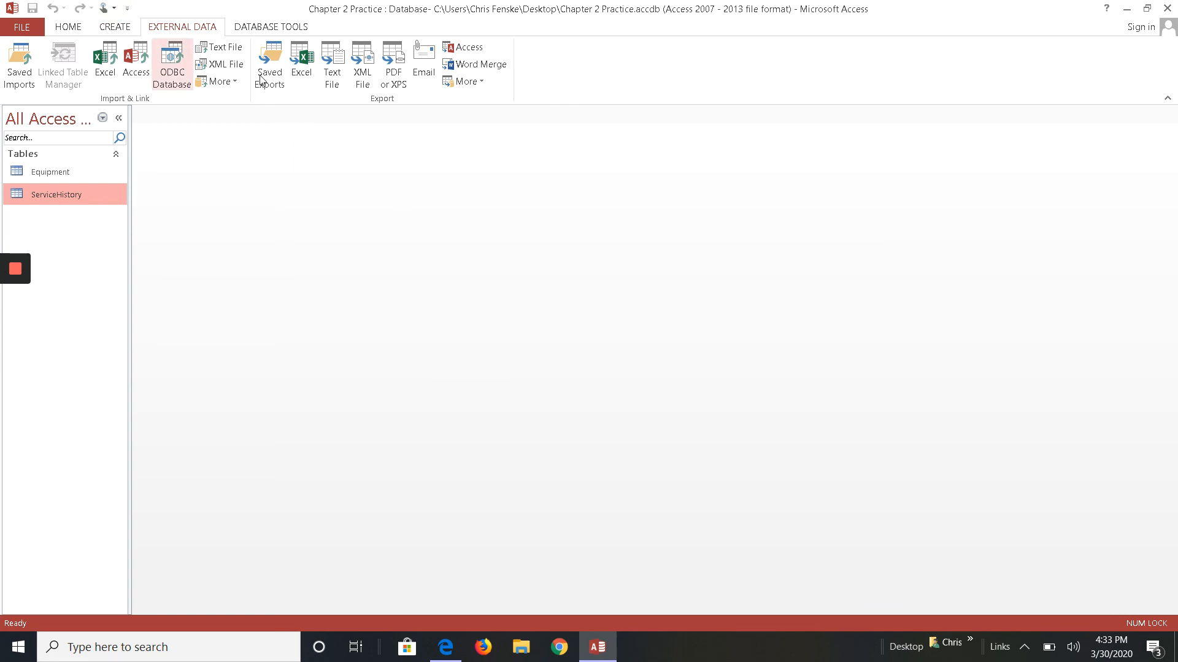
- Open the Relationships window and move the ServiceHistory table box lower, below the relationship line
click(268, 28)
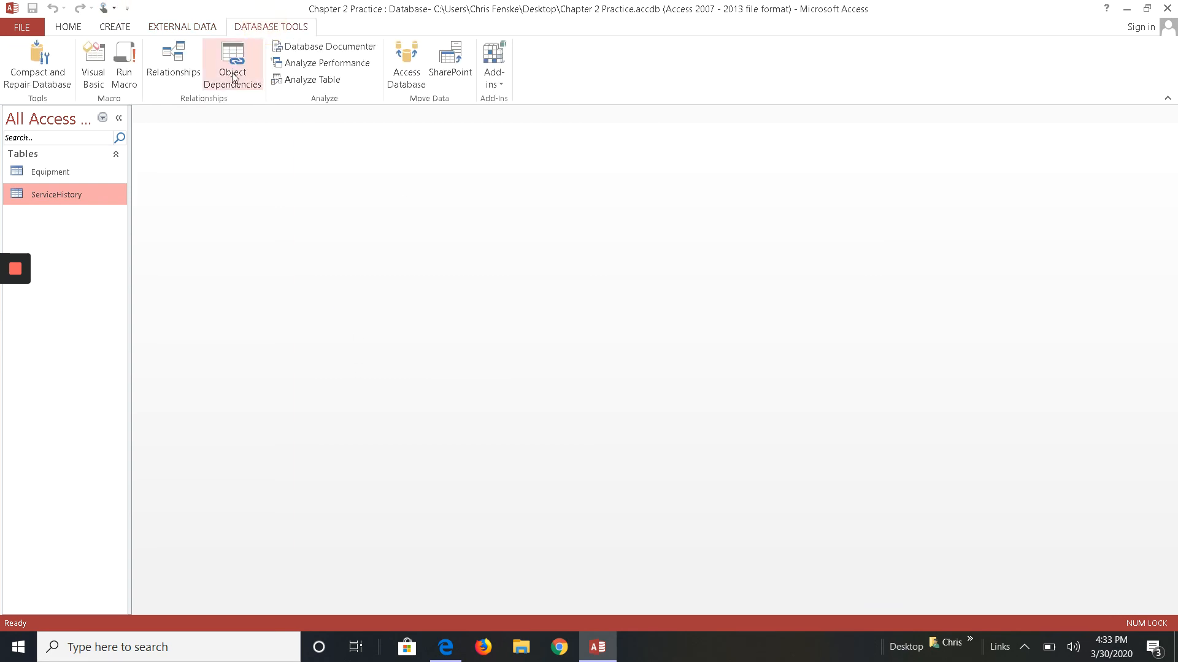
click(175, 57)
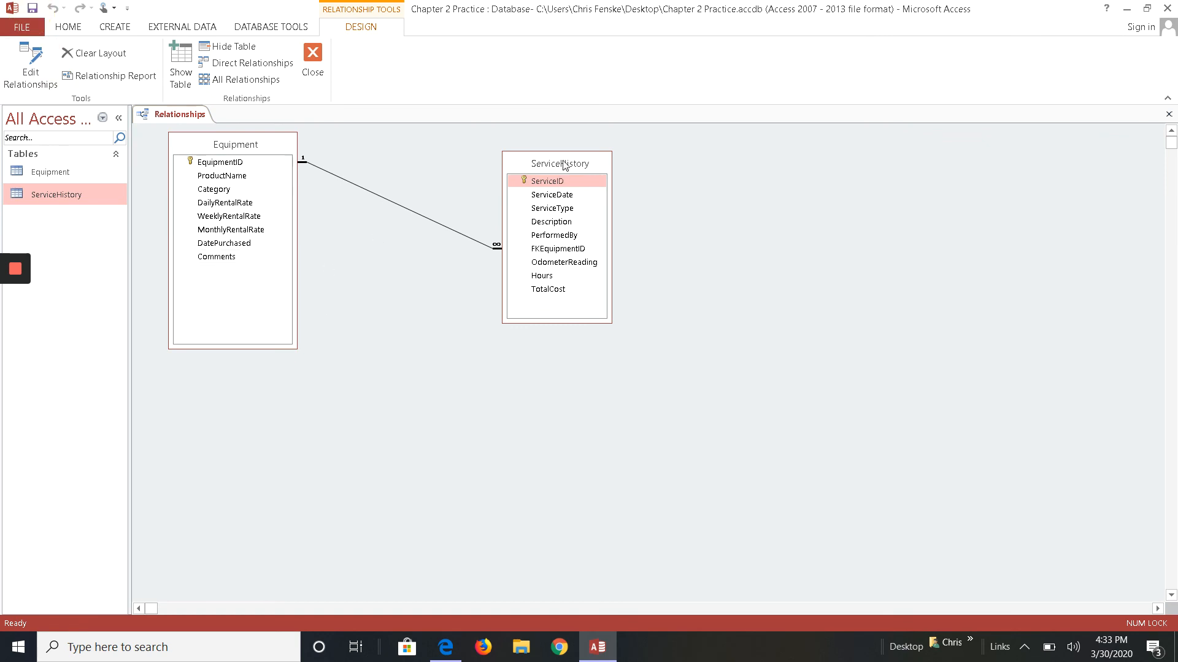
drag(570, 168, 485, 285)
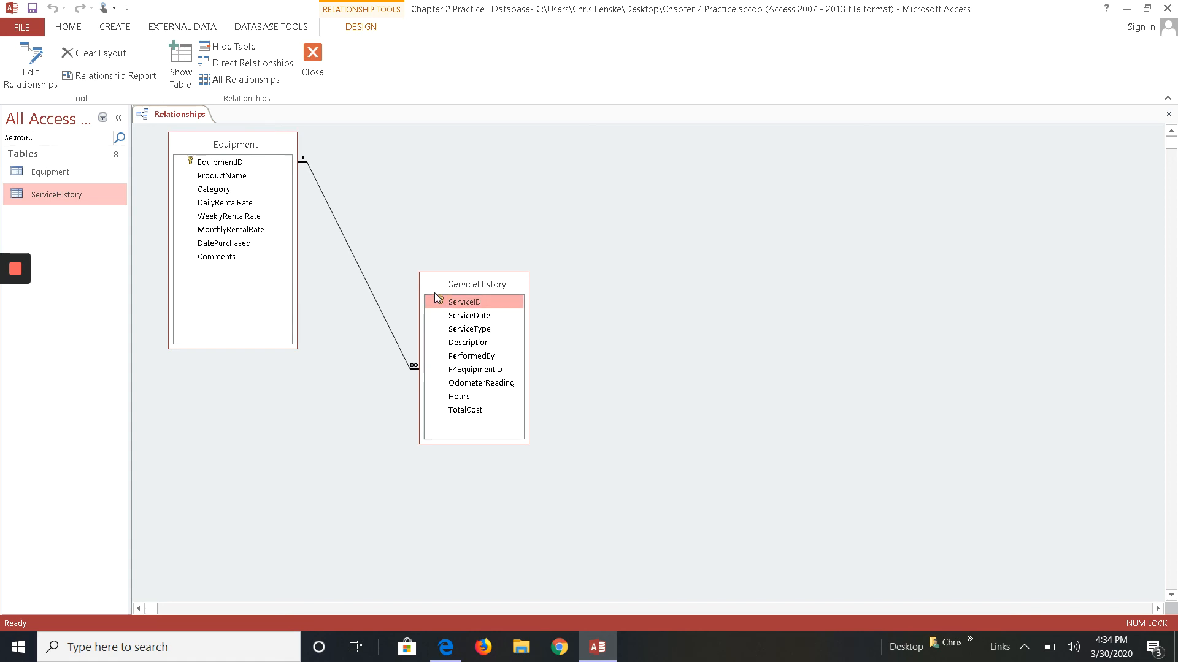
mouse_move(15, 279)
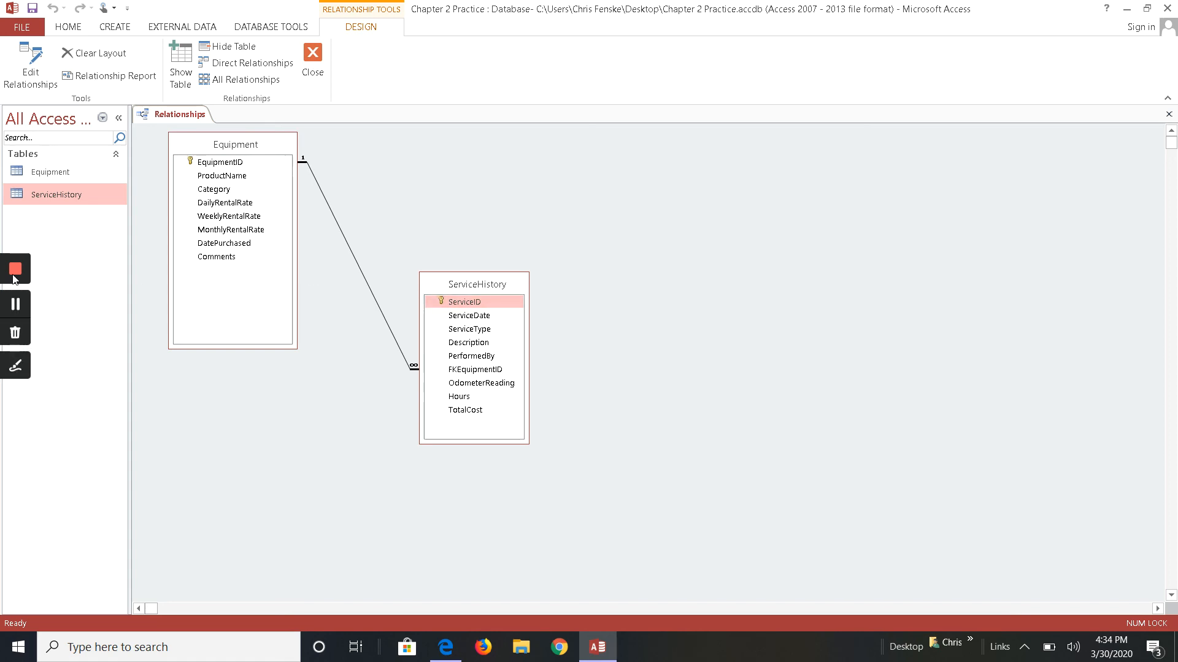